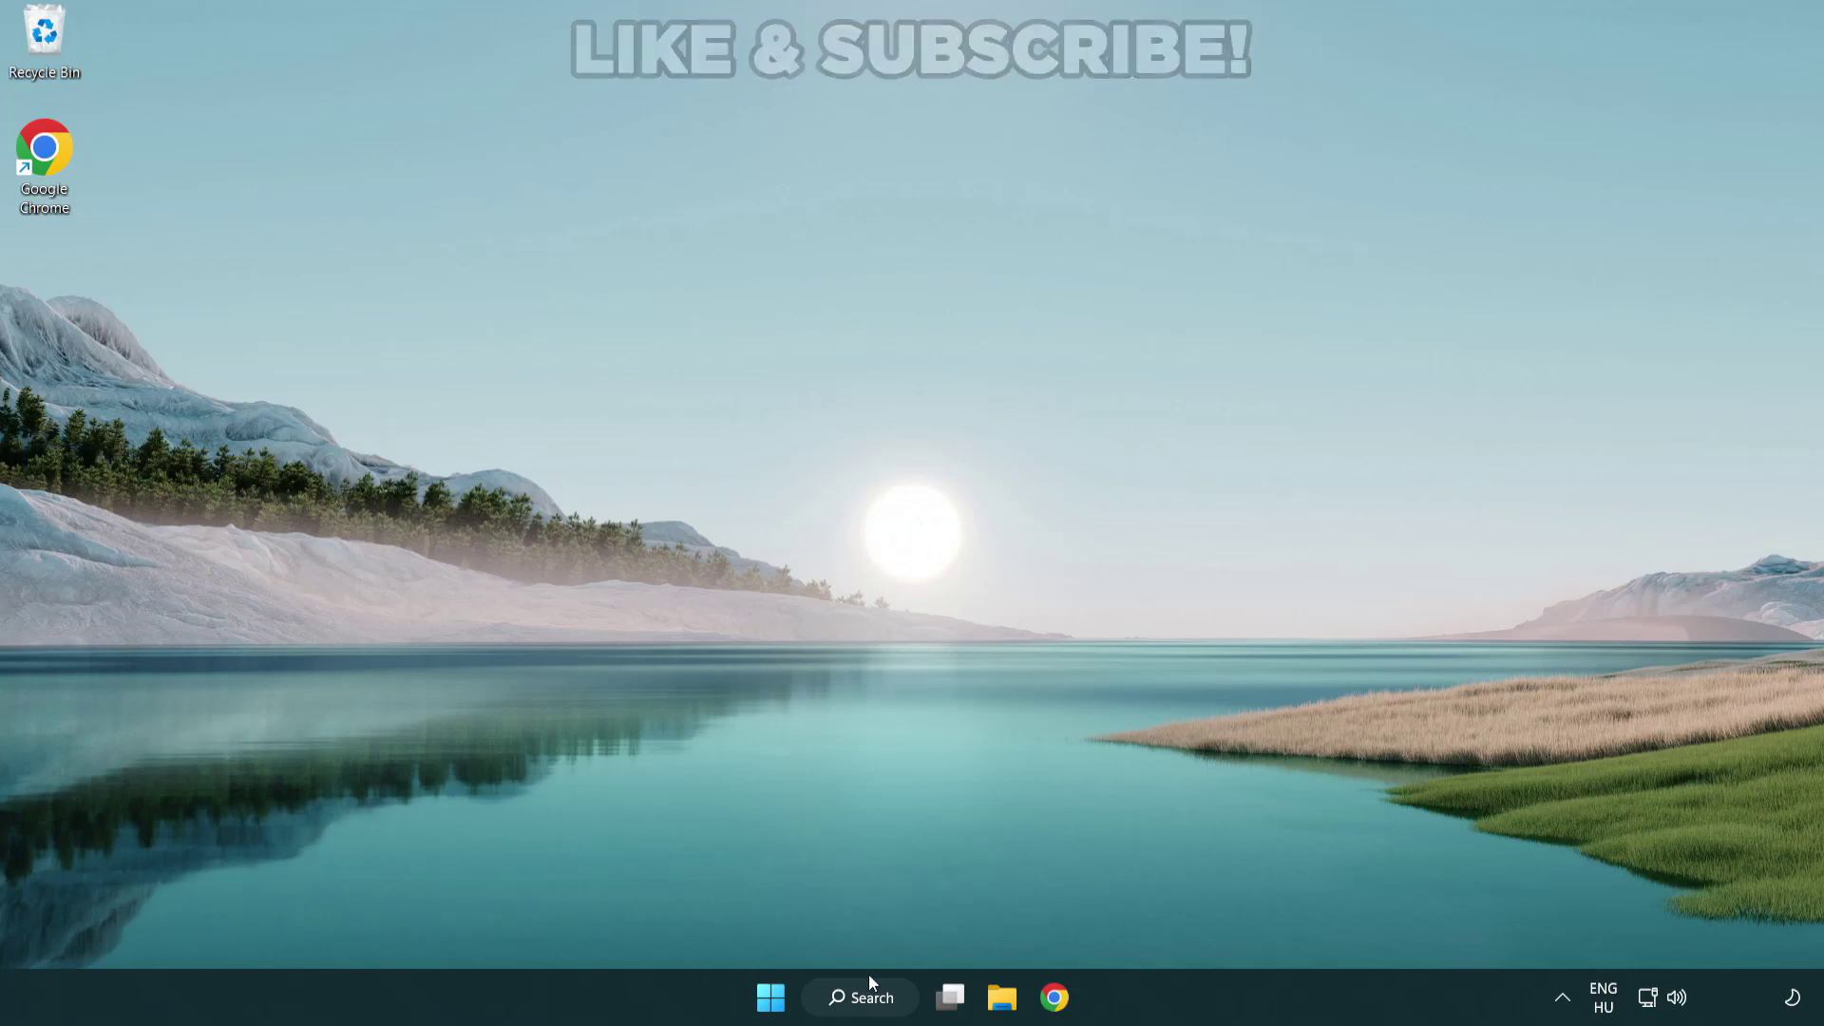
Search Windows for 'device manager' so Device Manager is the best match
left_click(873, 1005)
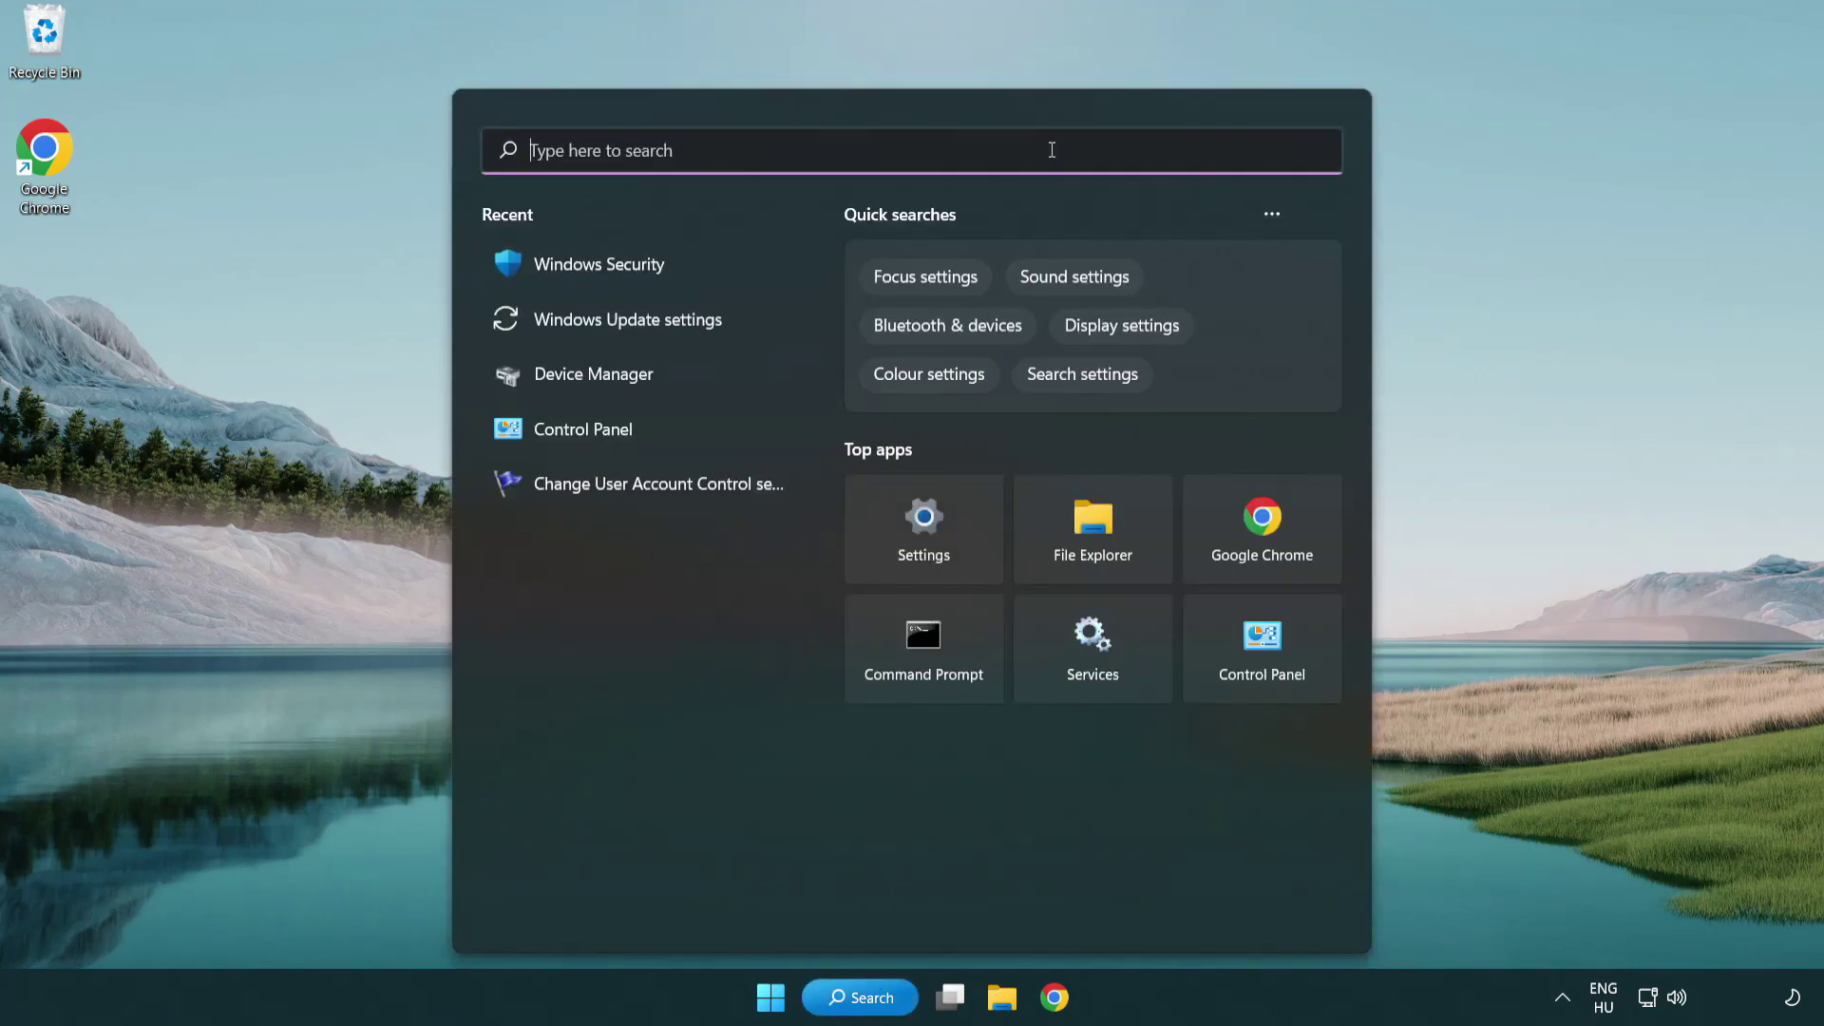
type("device m")
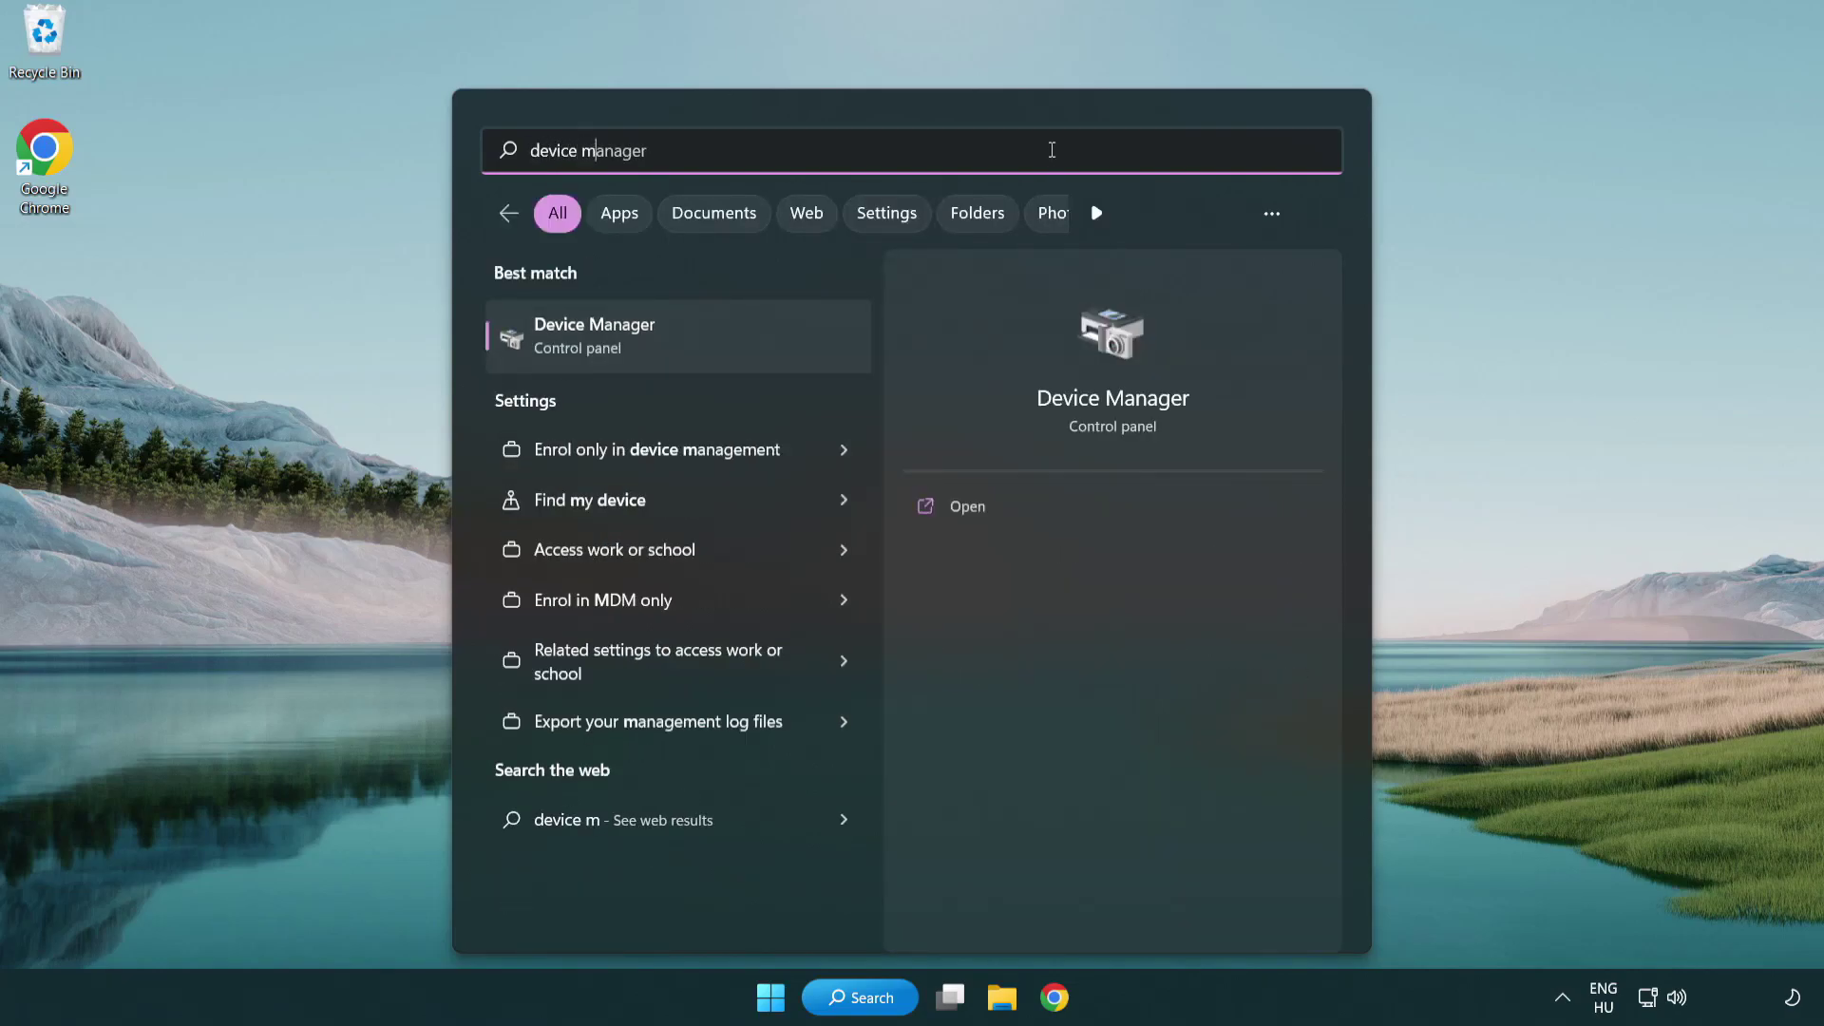
type("anager")
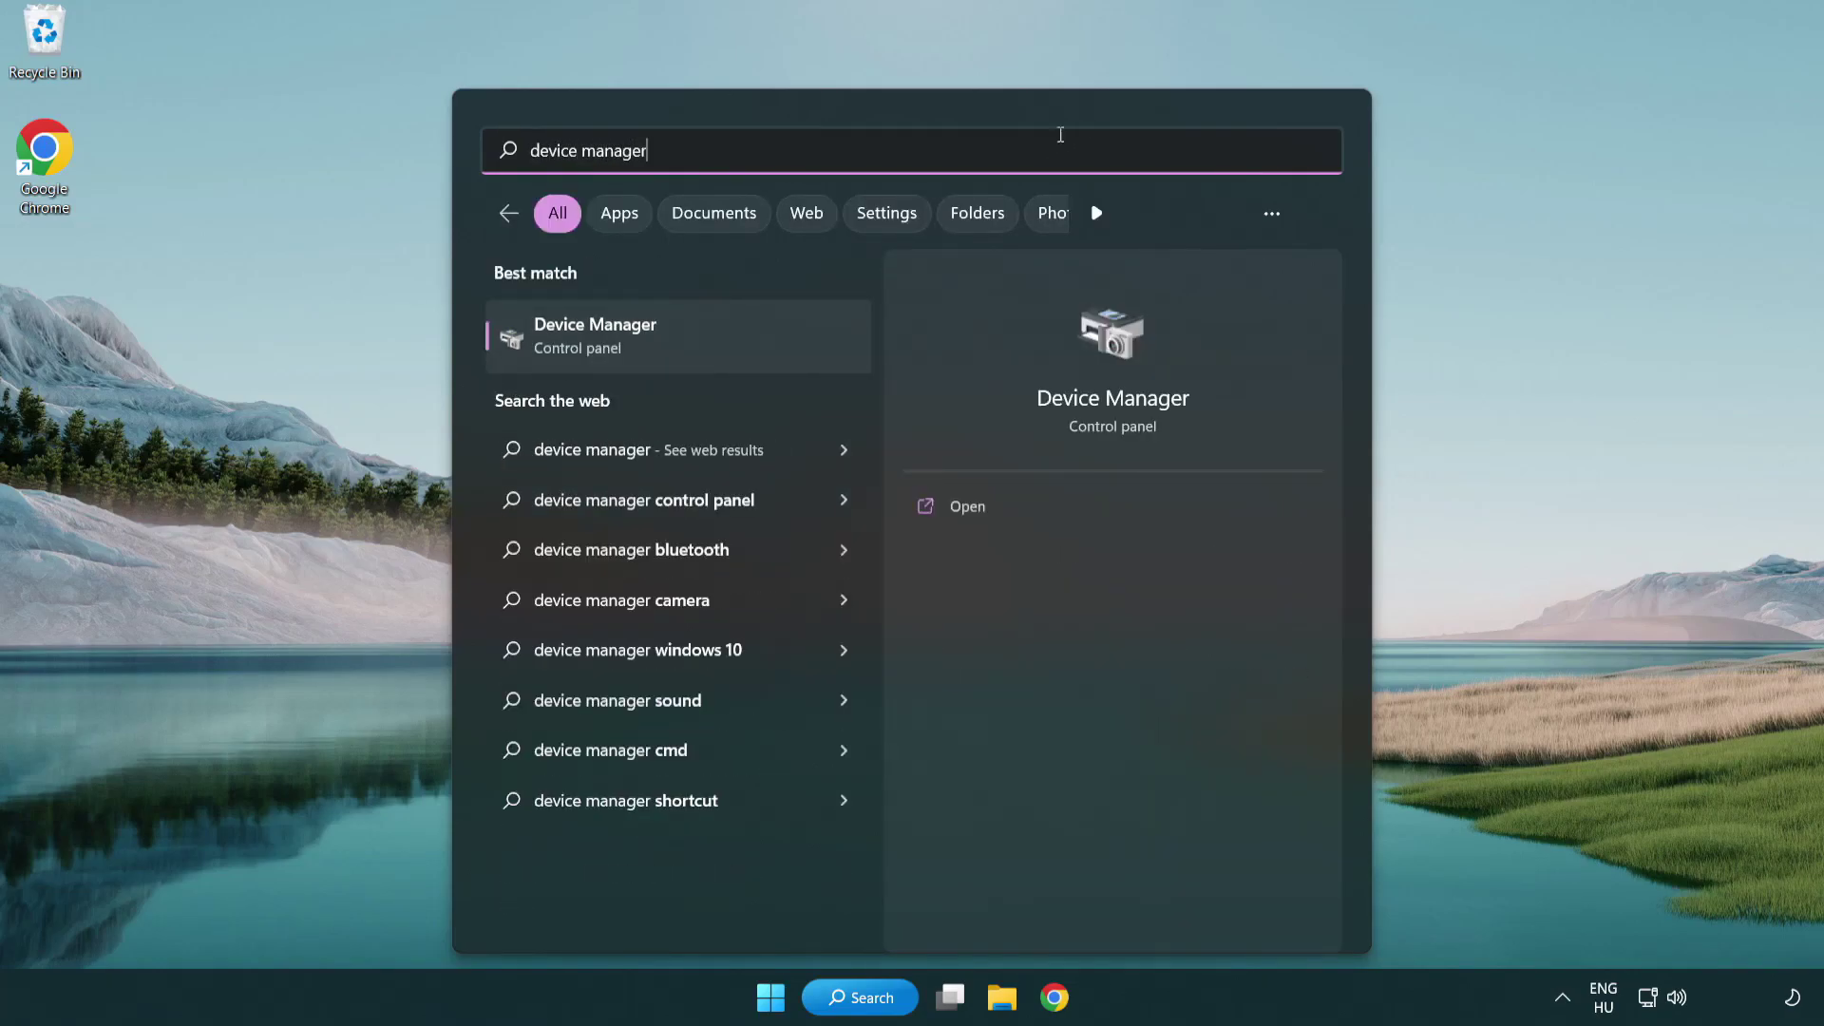
Open Device Manager and locate the VMware SVGA 3D adapter under Display adapters
left_click(730, 346)
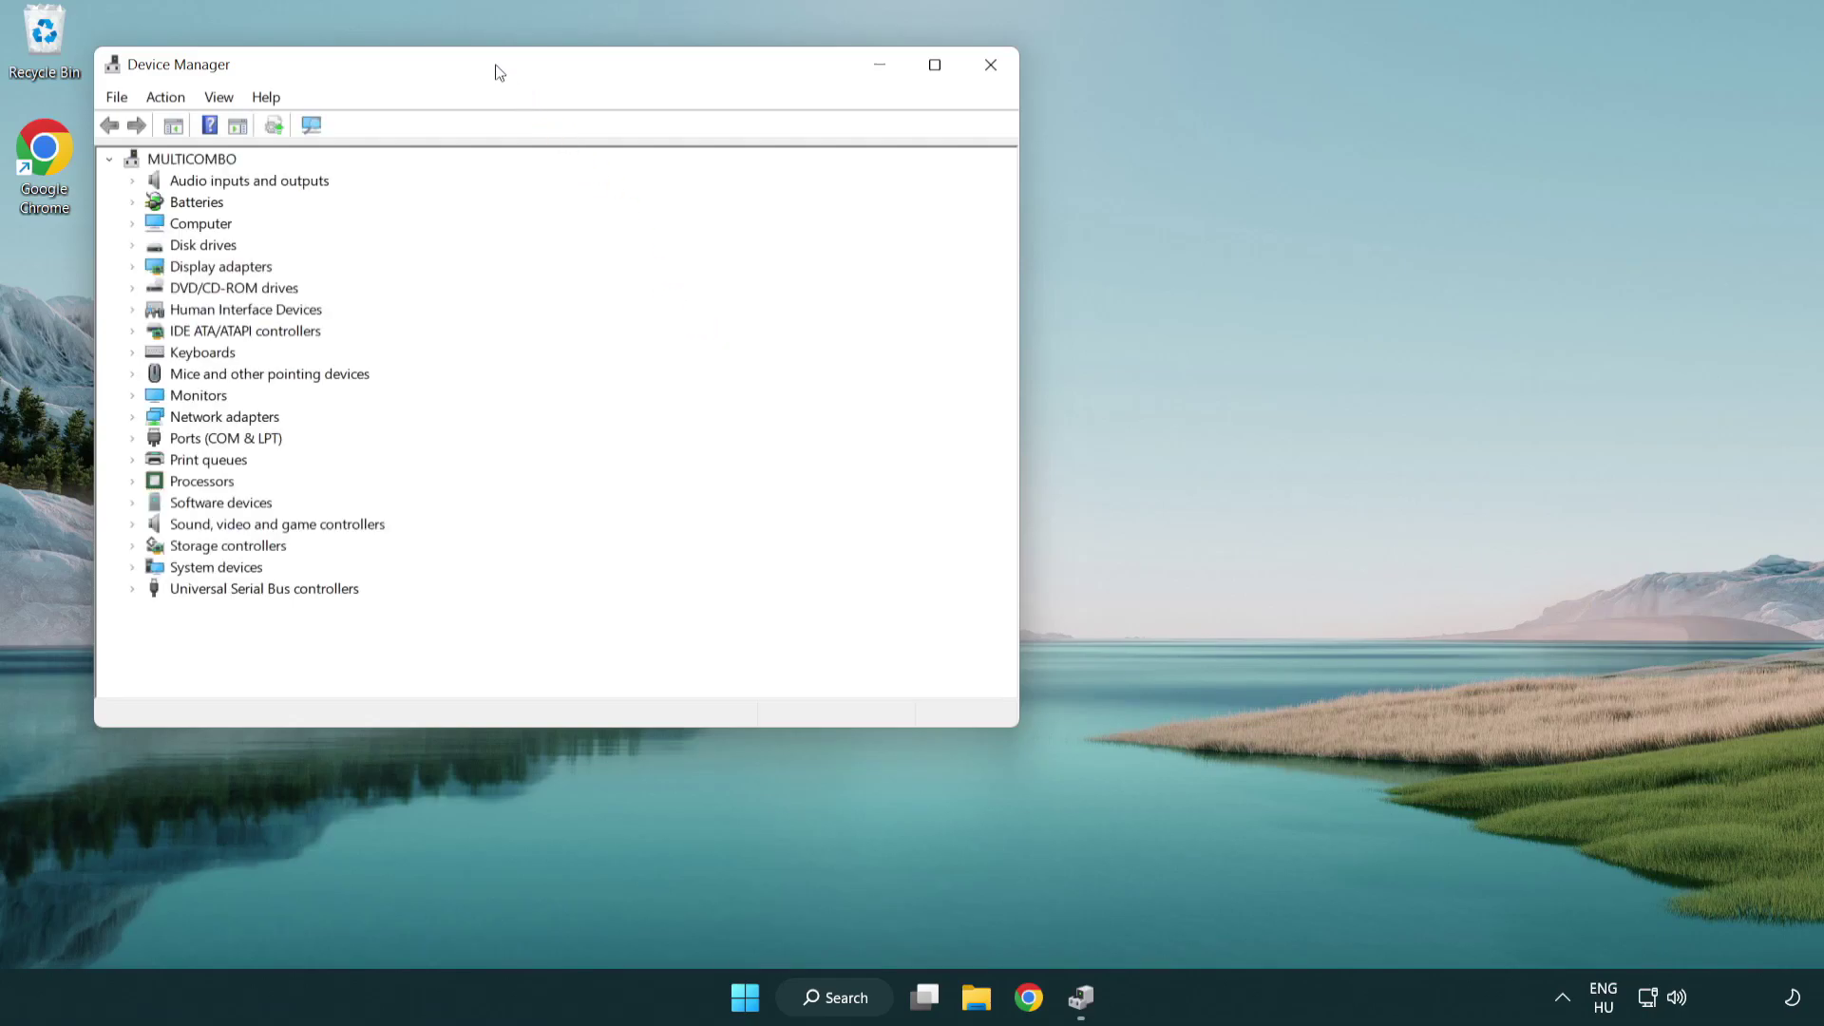
left_click_drag(493, 69, 803, 183)
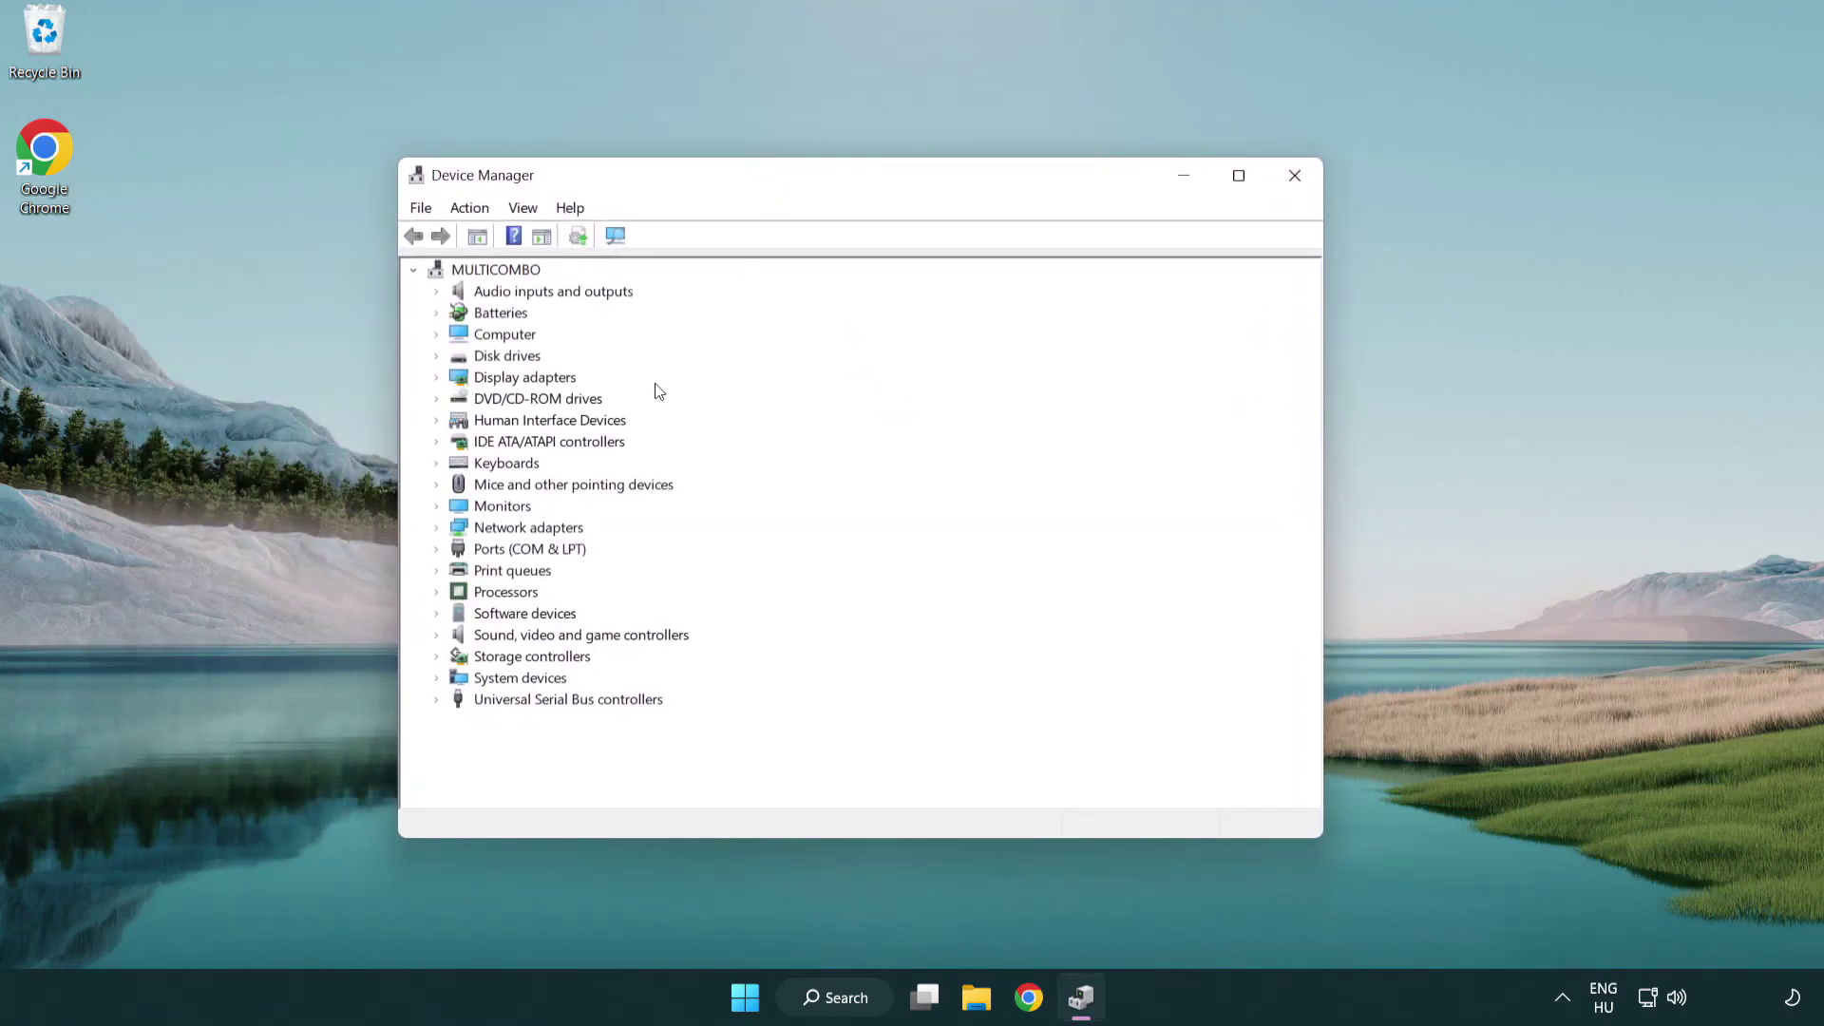
left_click(503, 382)
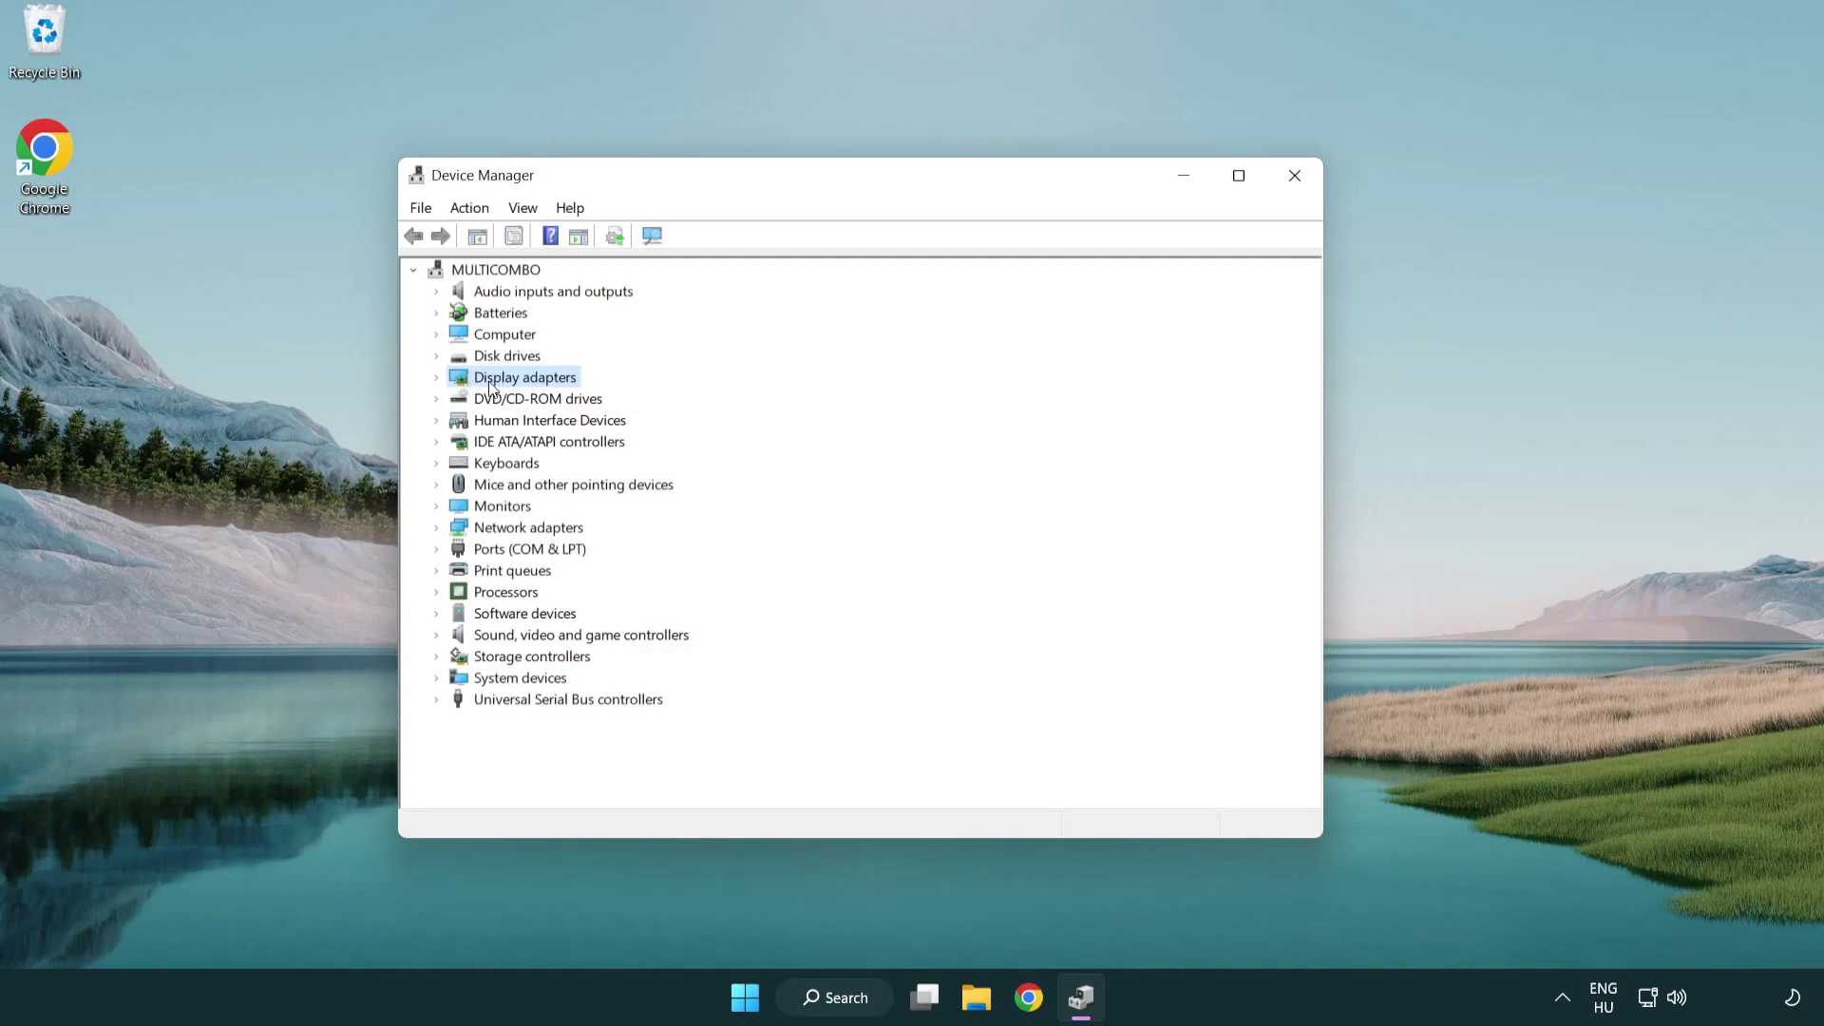
left_click(437, 380)
left_click(511, 402)
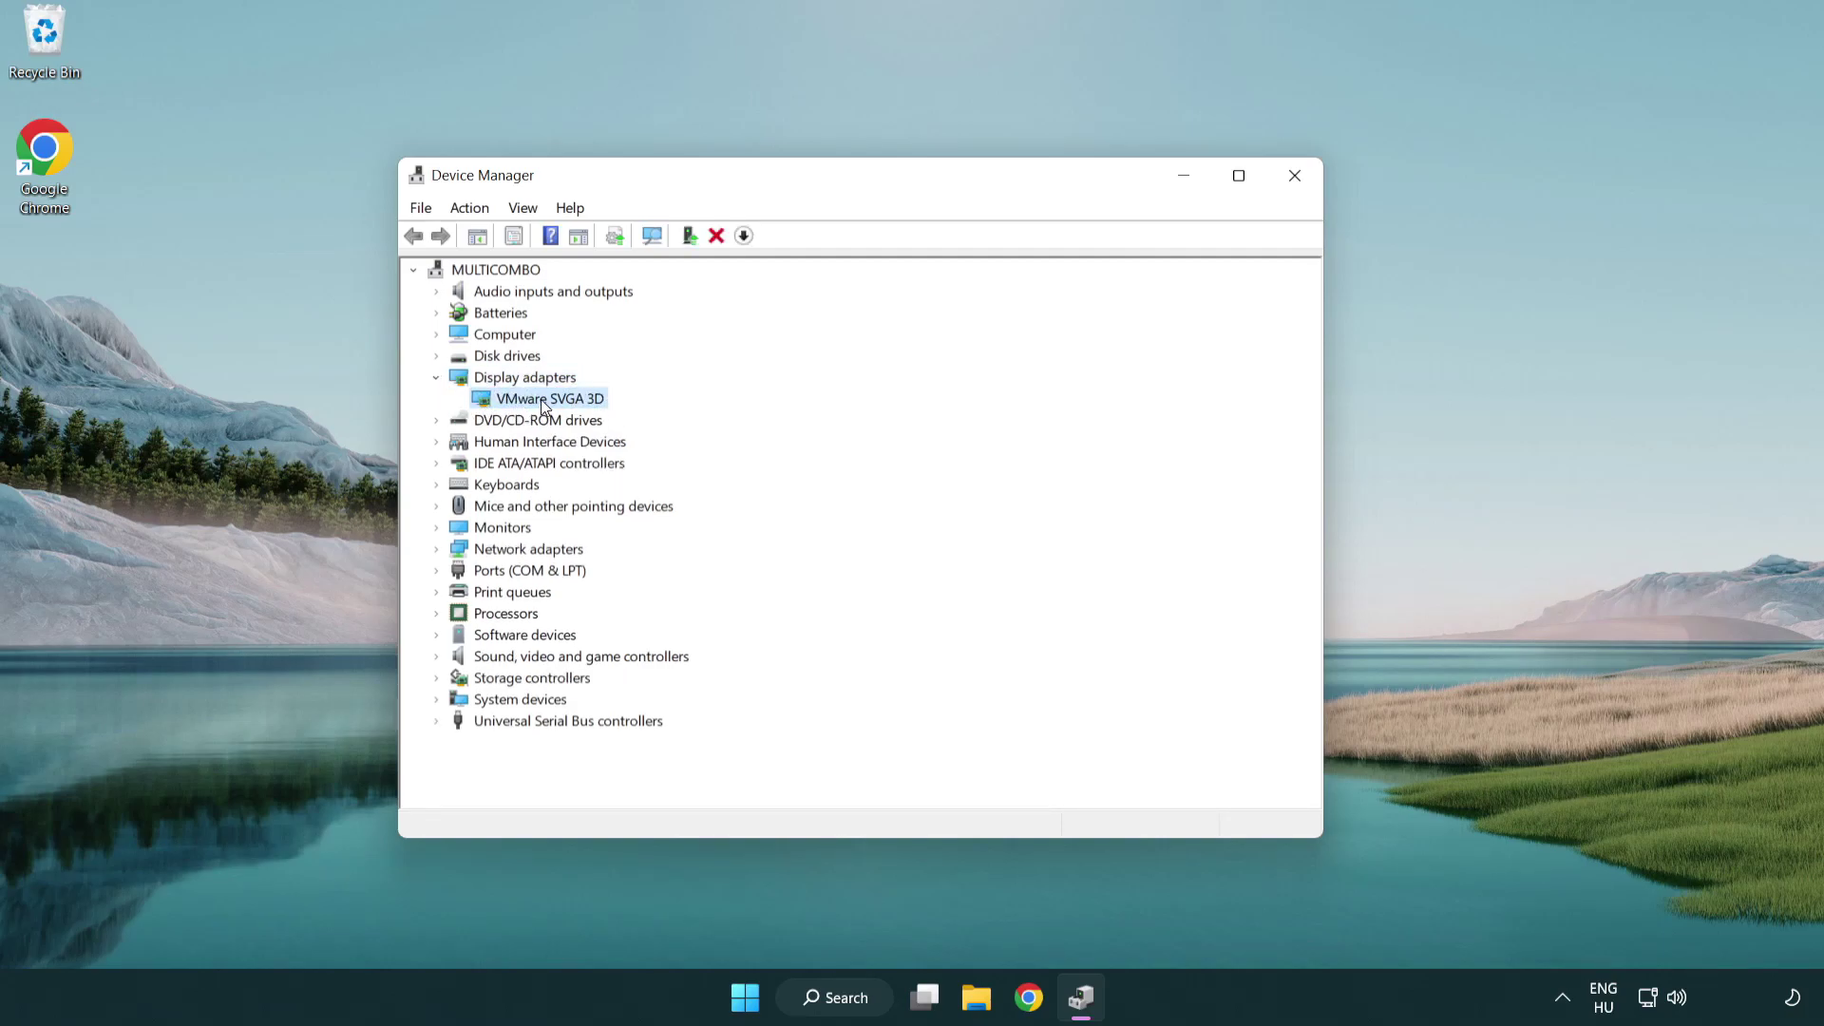
right_click(539, 400)
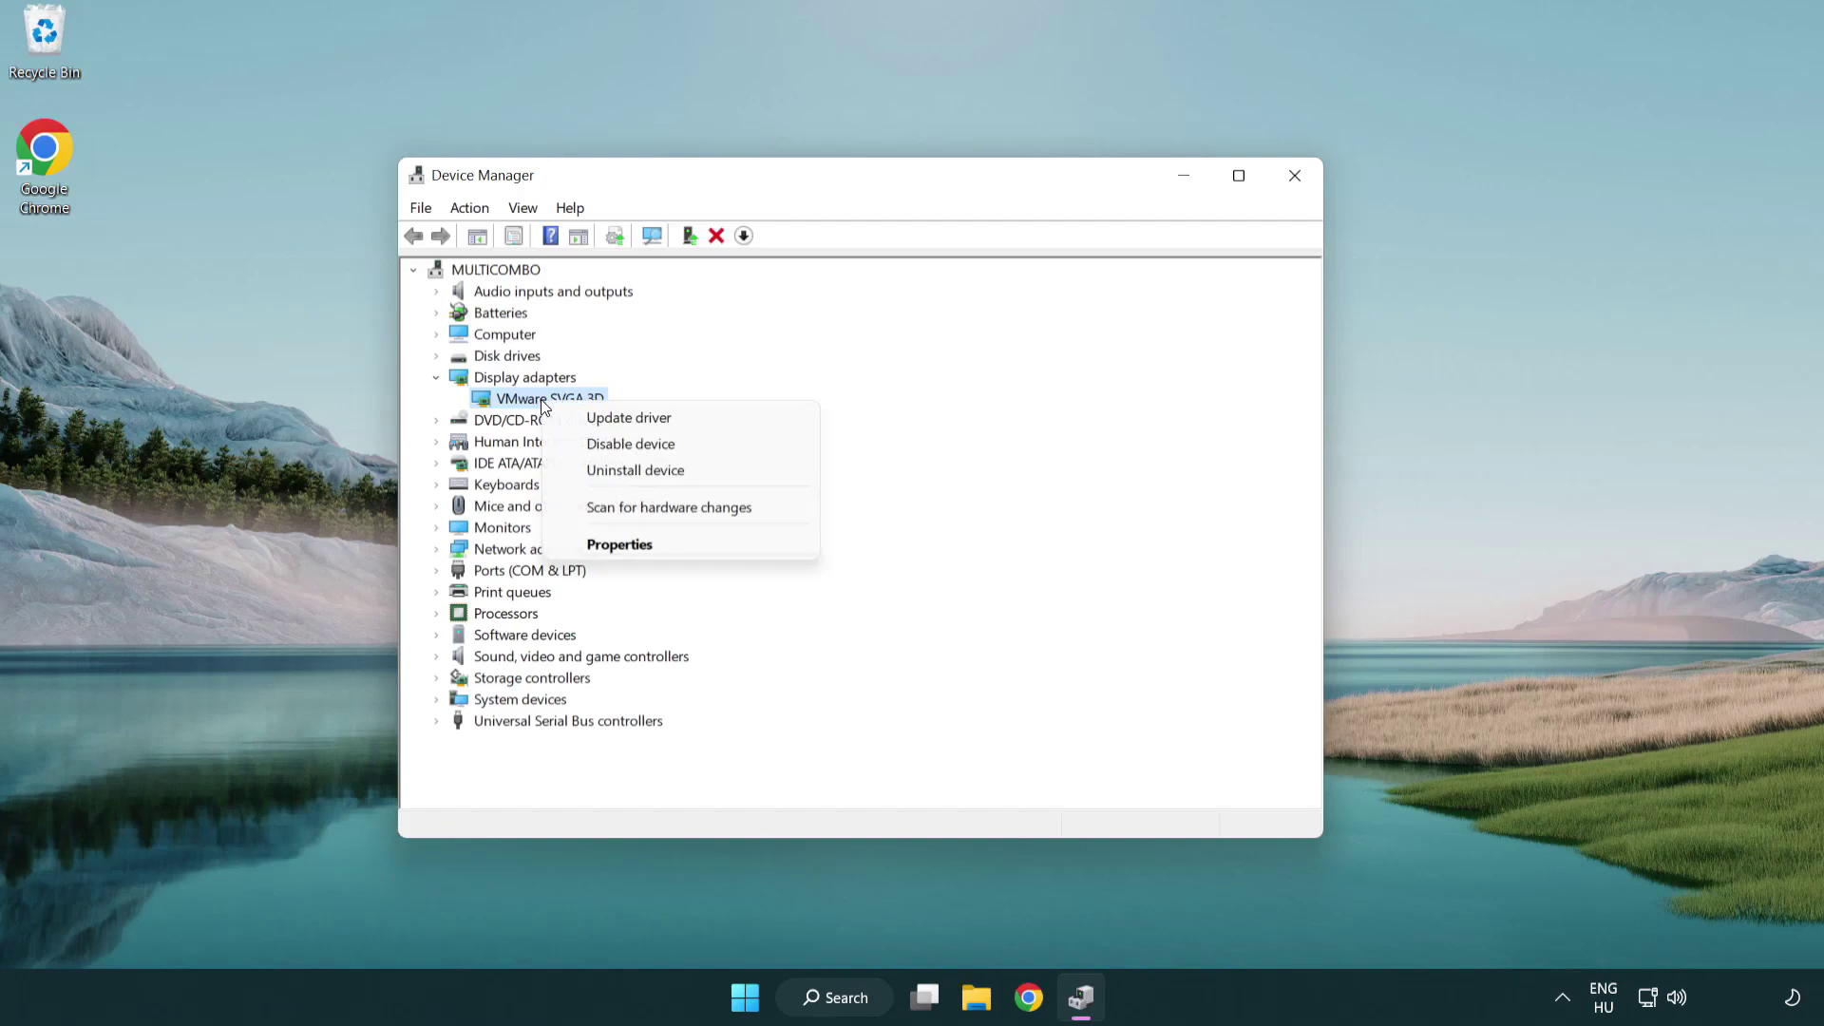
Automatically search for a VMware SVGA 3D driver update, which confirms the best driver is installed
left_click(717, 417)
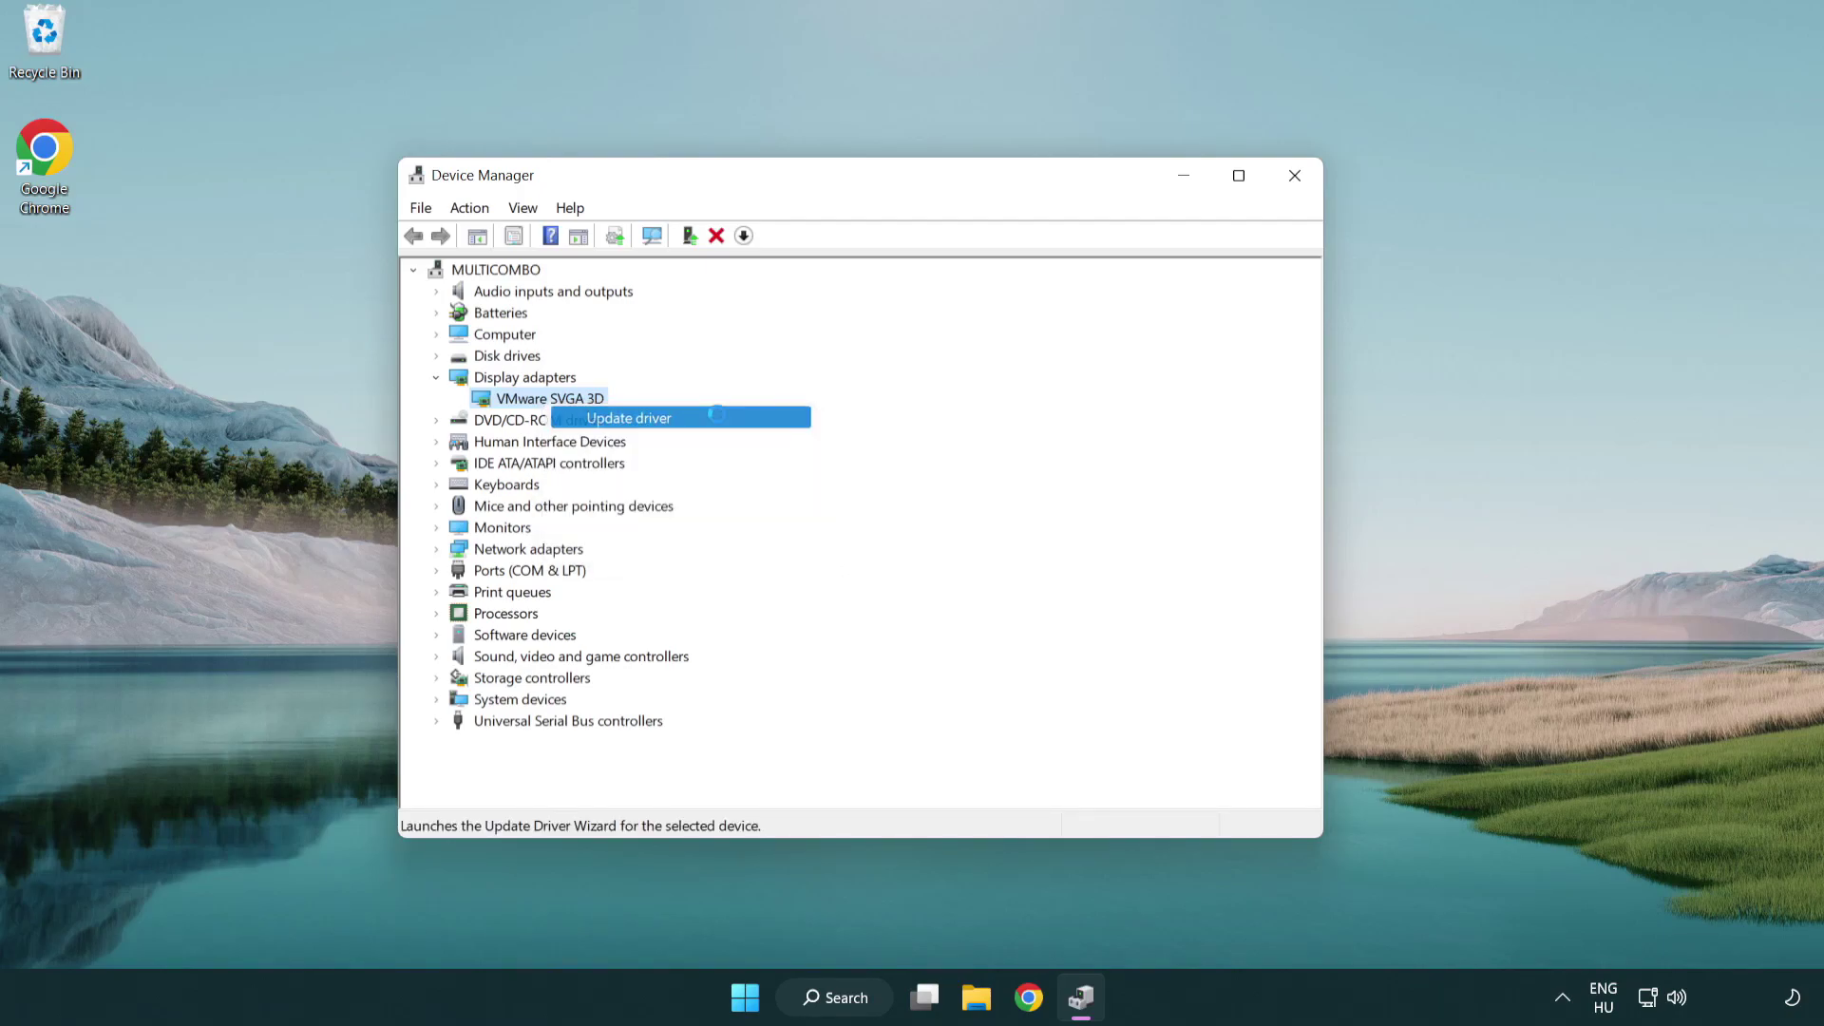
left_click_drag(756, 283, 792, 272)
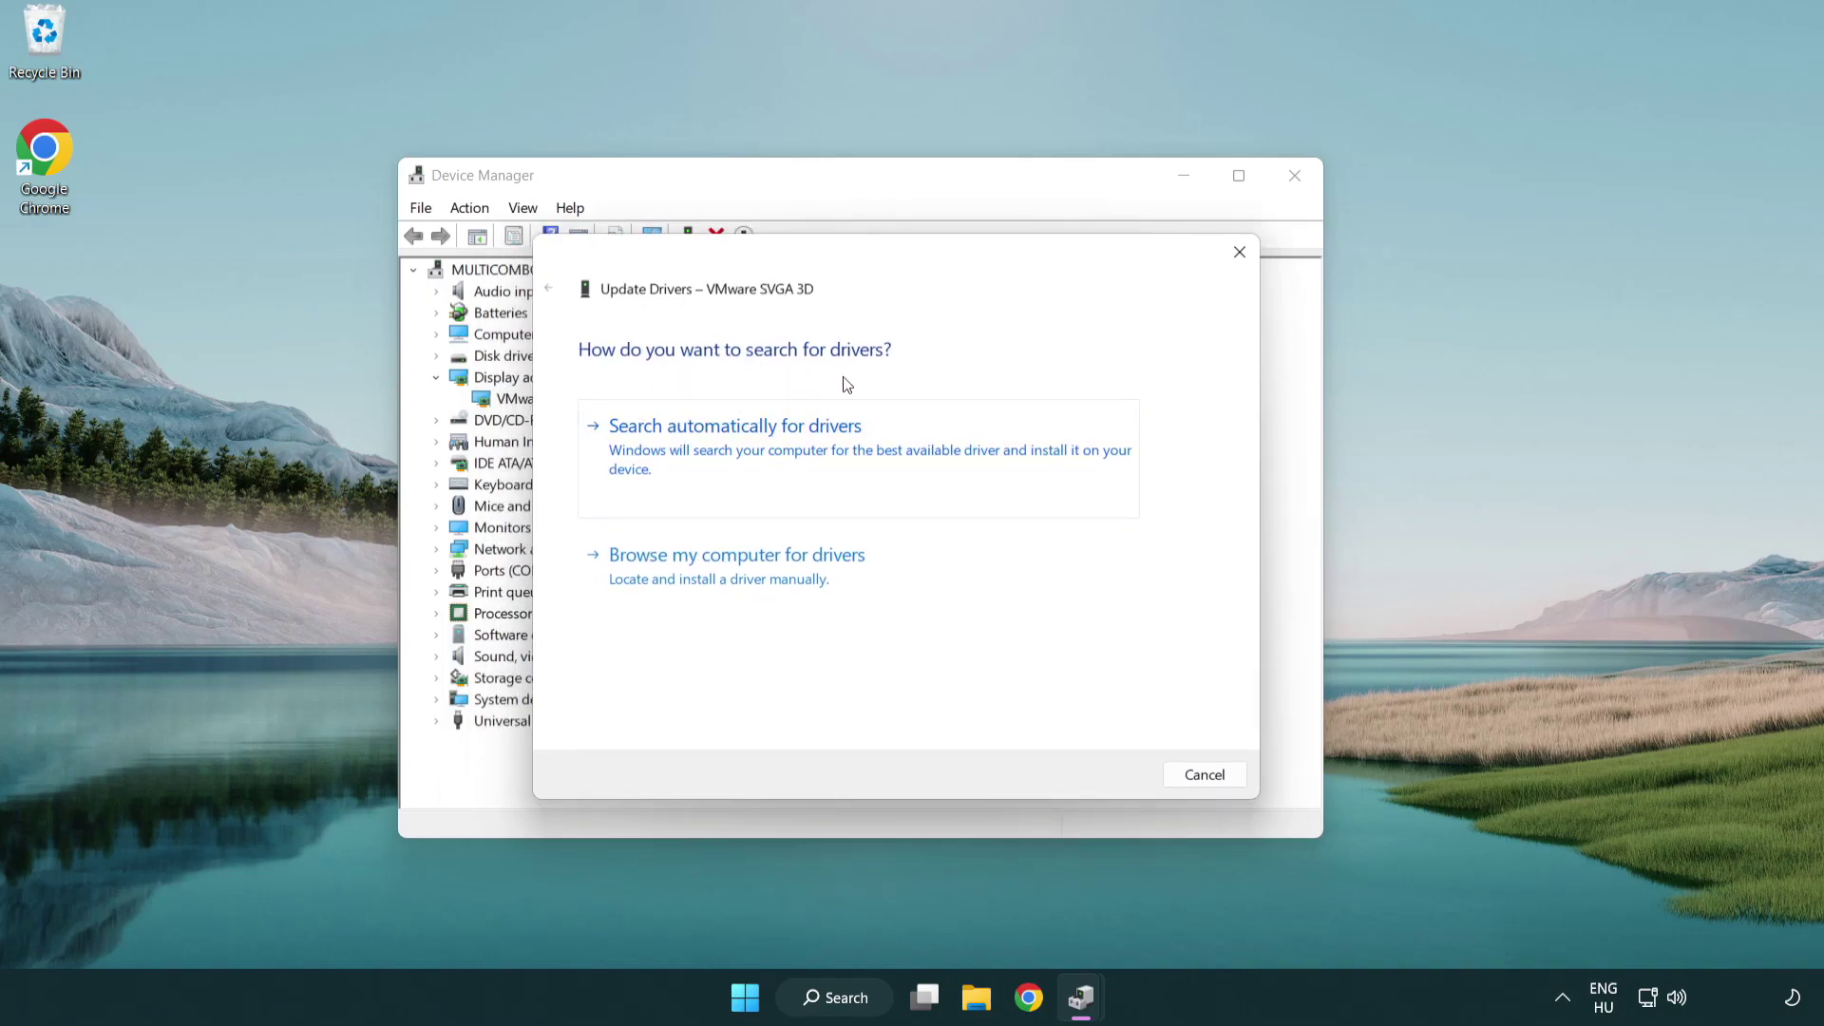
left_click(802, 447)
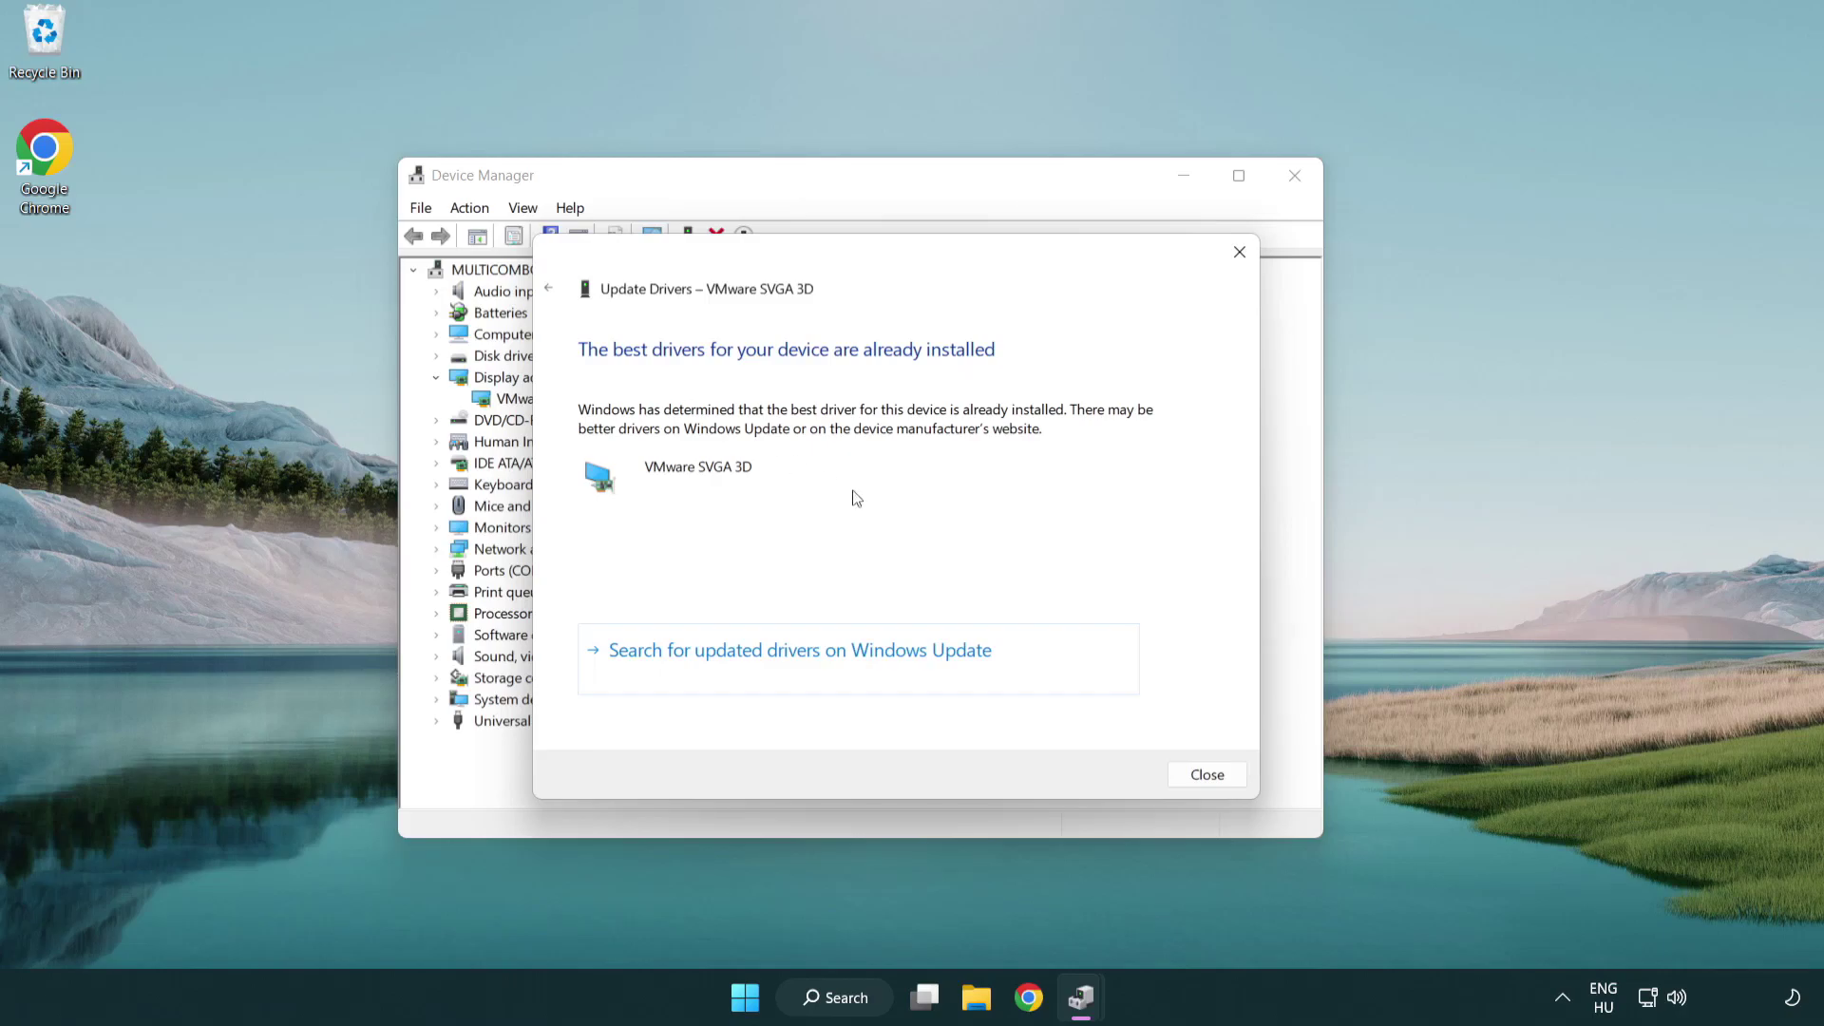
left_click(1208, 776)
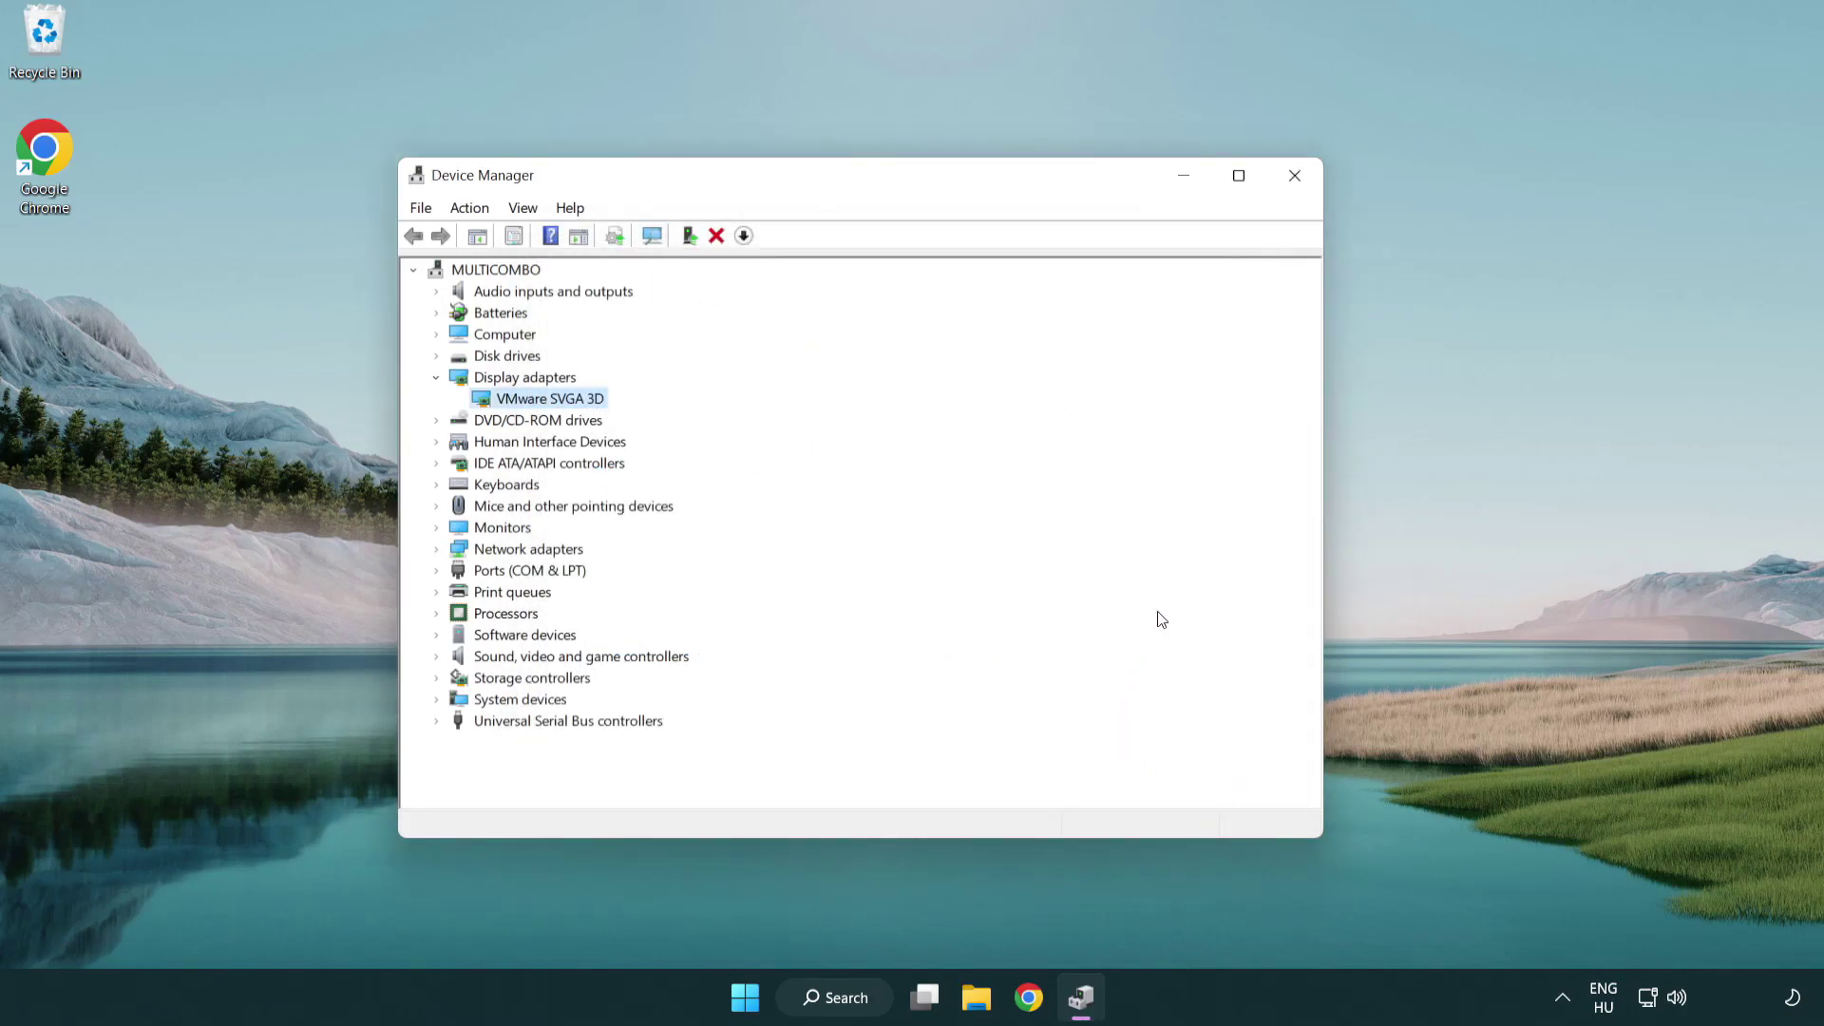
Close Device Manager and open Windows Update settings by searching 'update'
left_click(1301, 183)
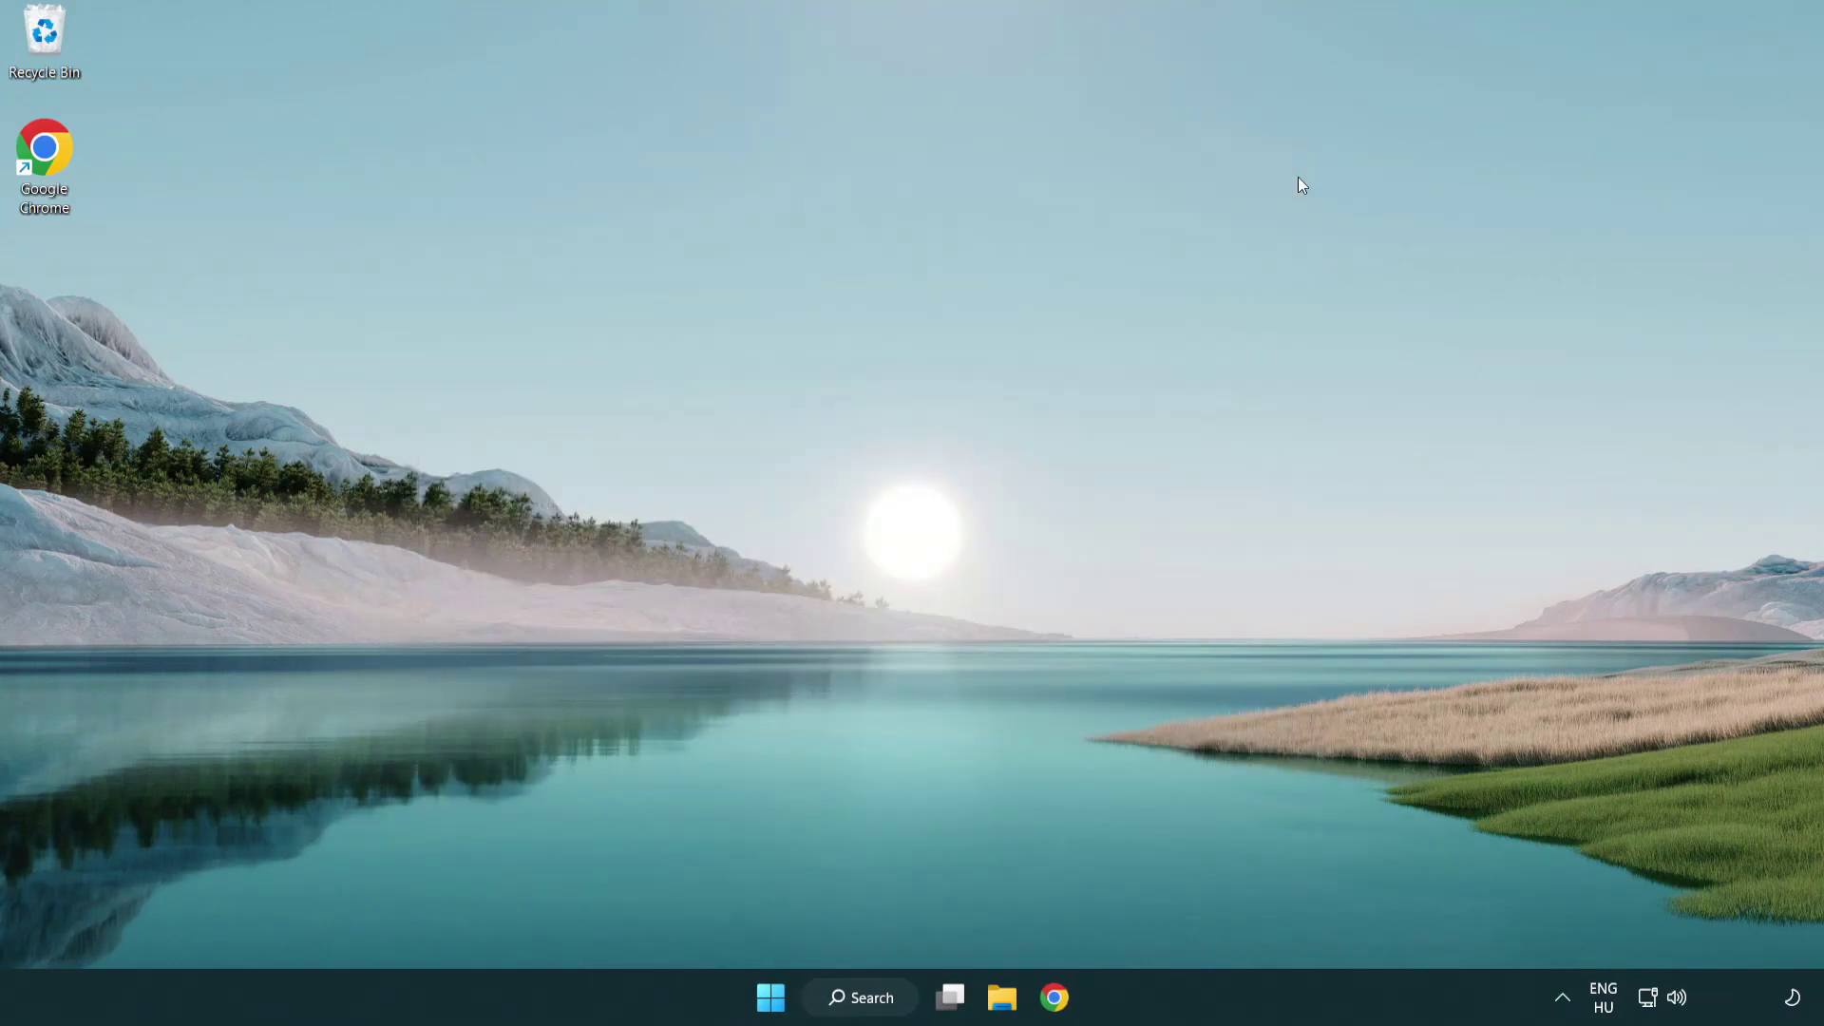
left_click(878, 993)
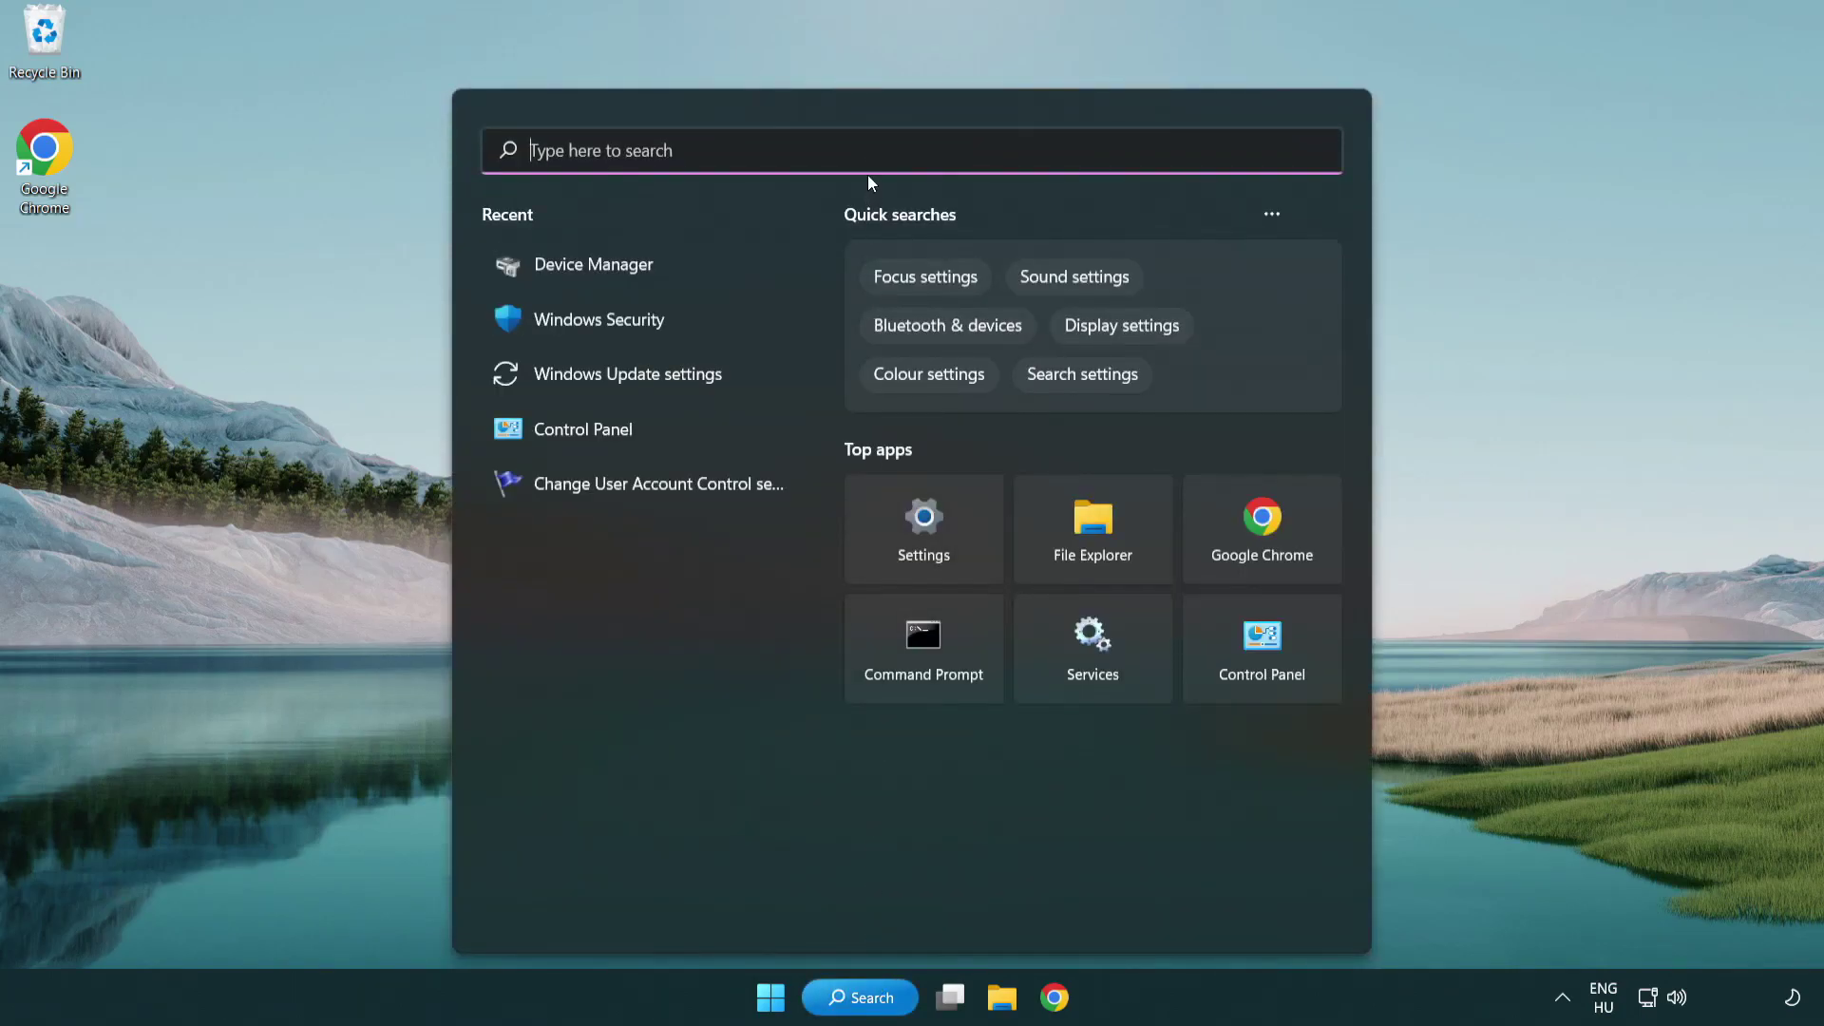
type("update")
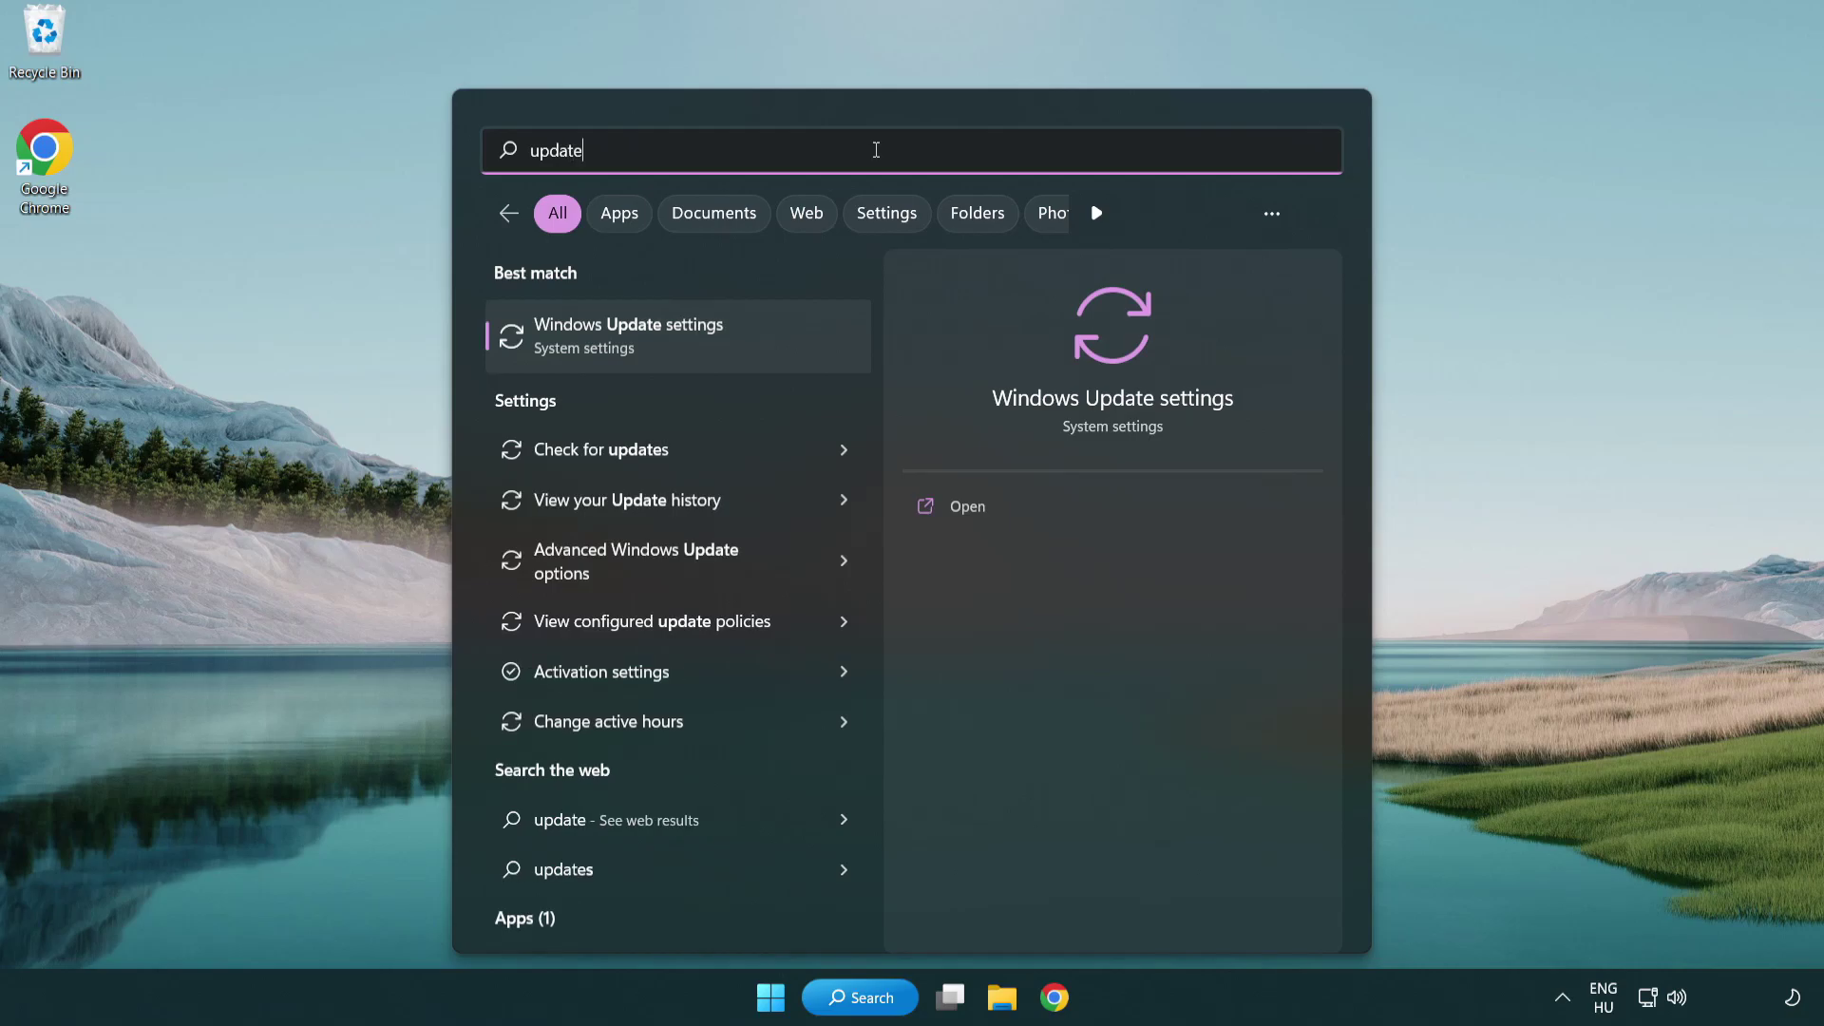
left_click(715, 351)
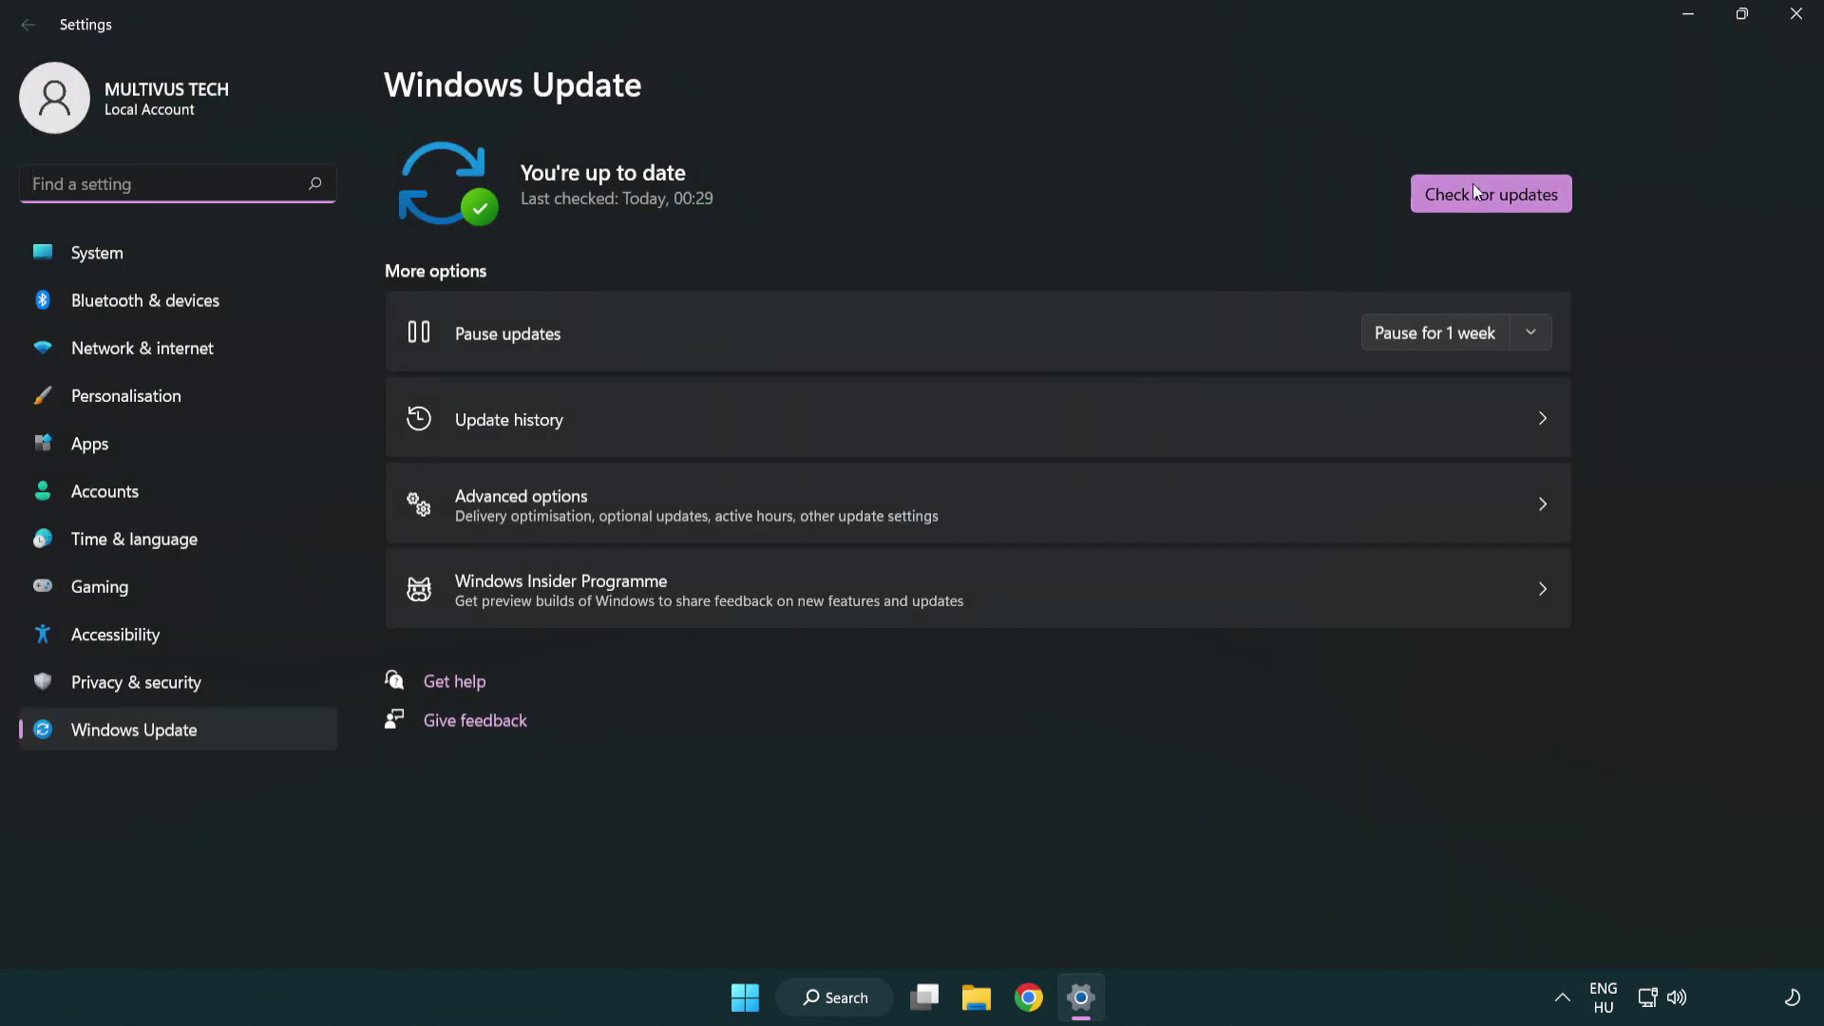
Check for updates, confirming the PC is up to date at 00:42, then close Settings
left_click(1523, 207)
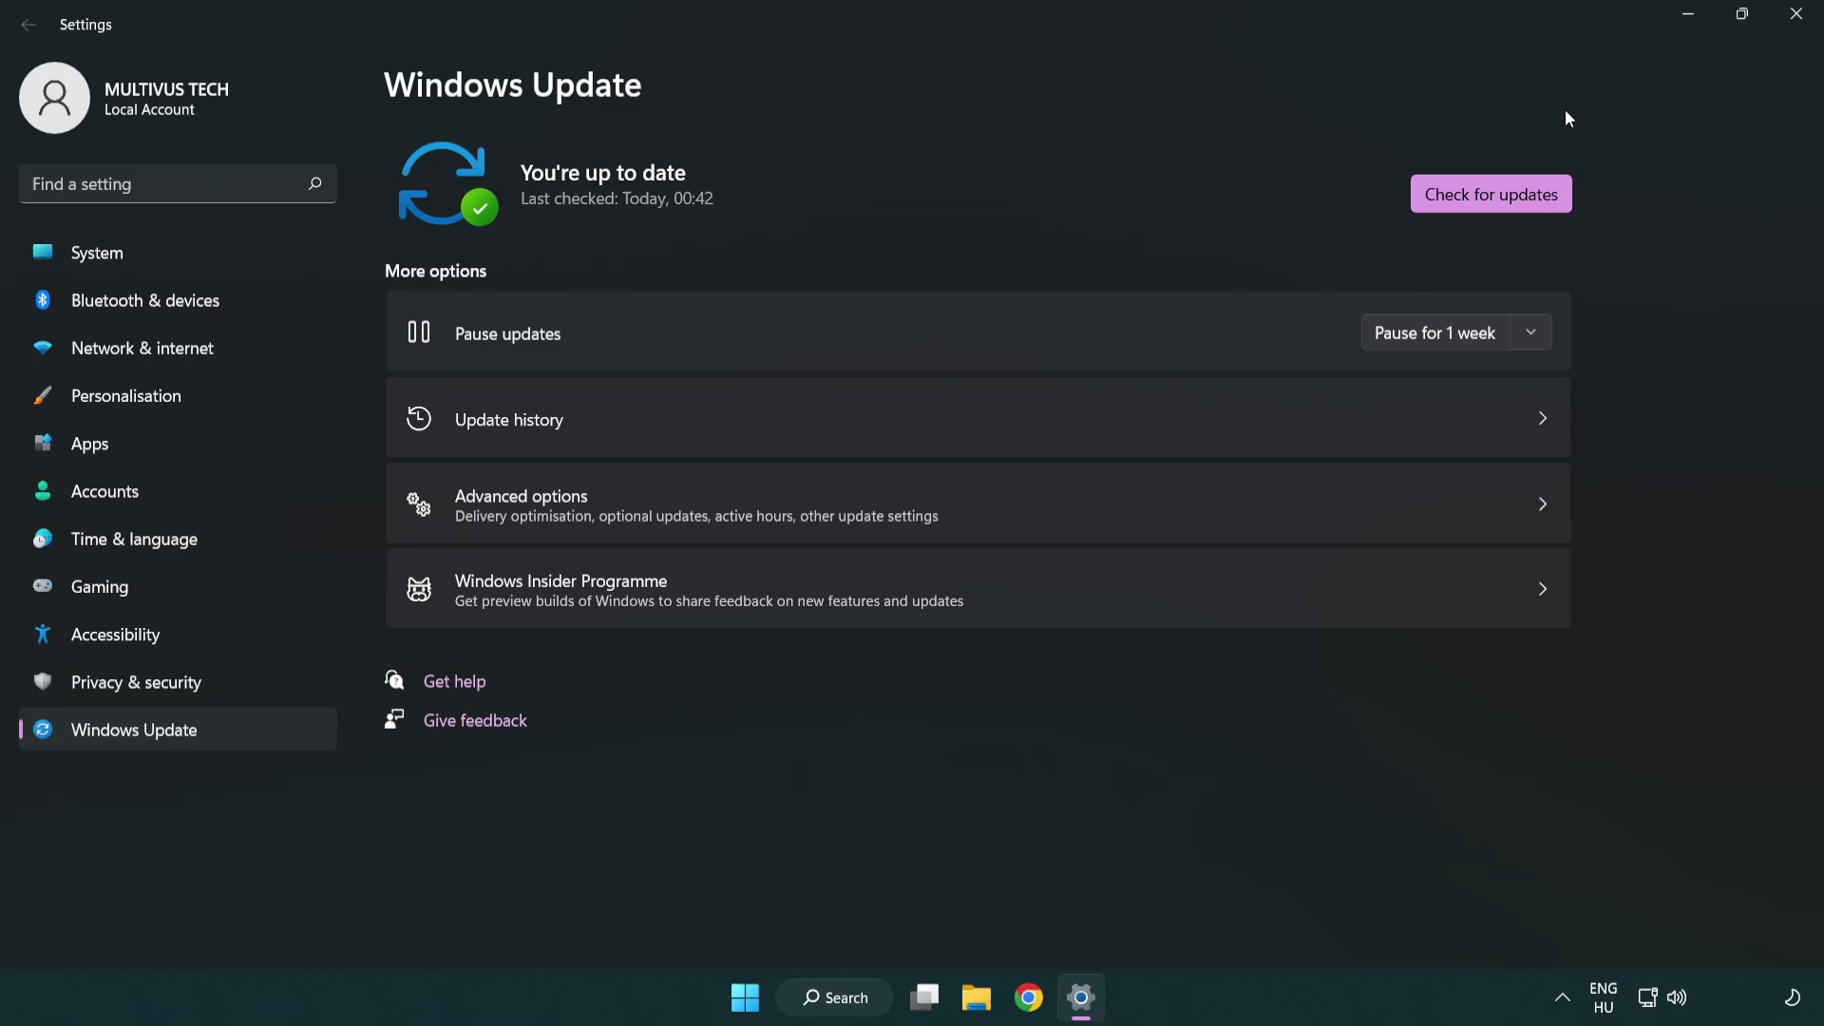
left_click(1790, 27)
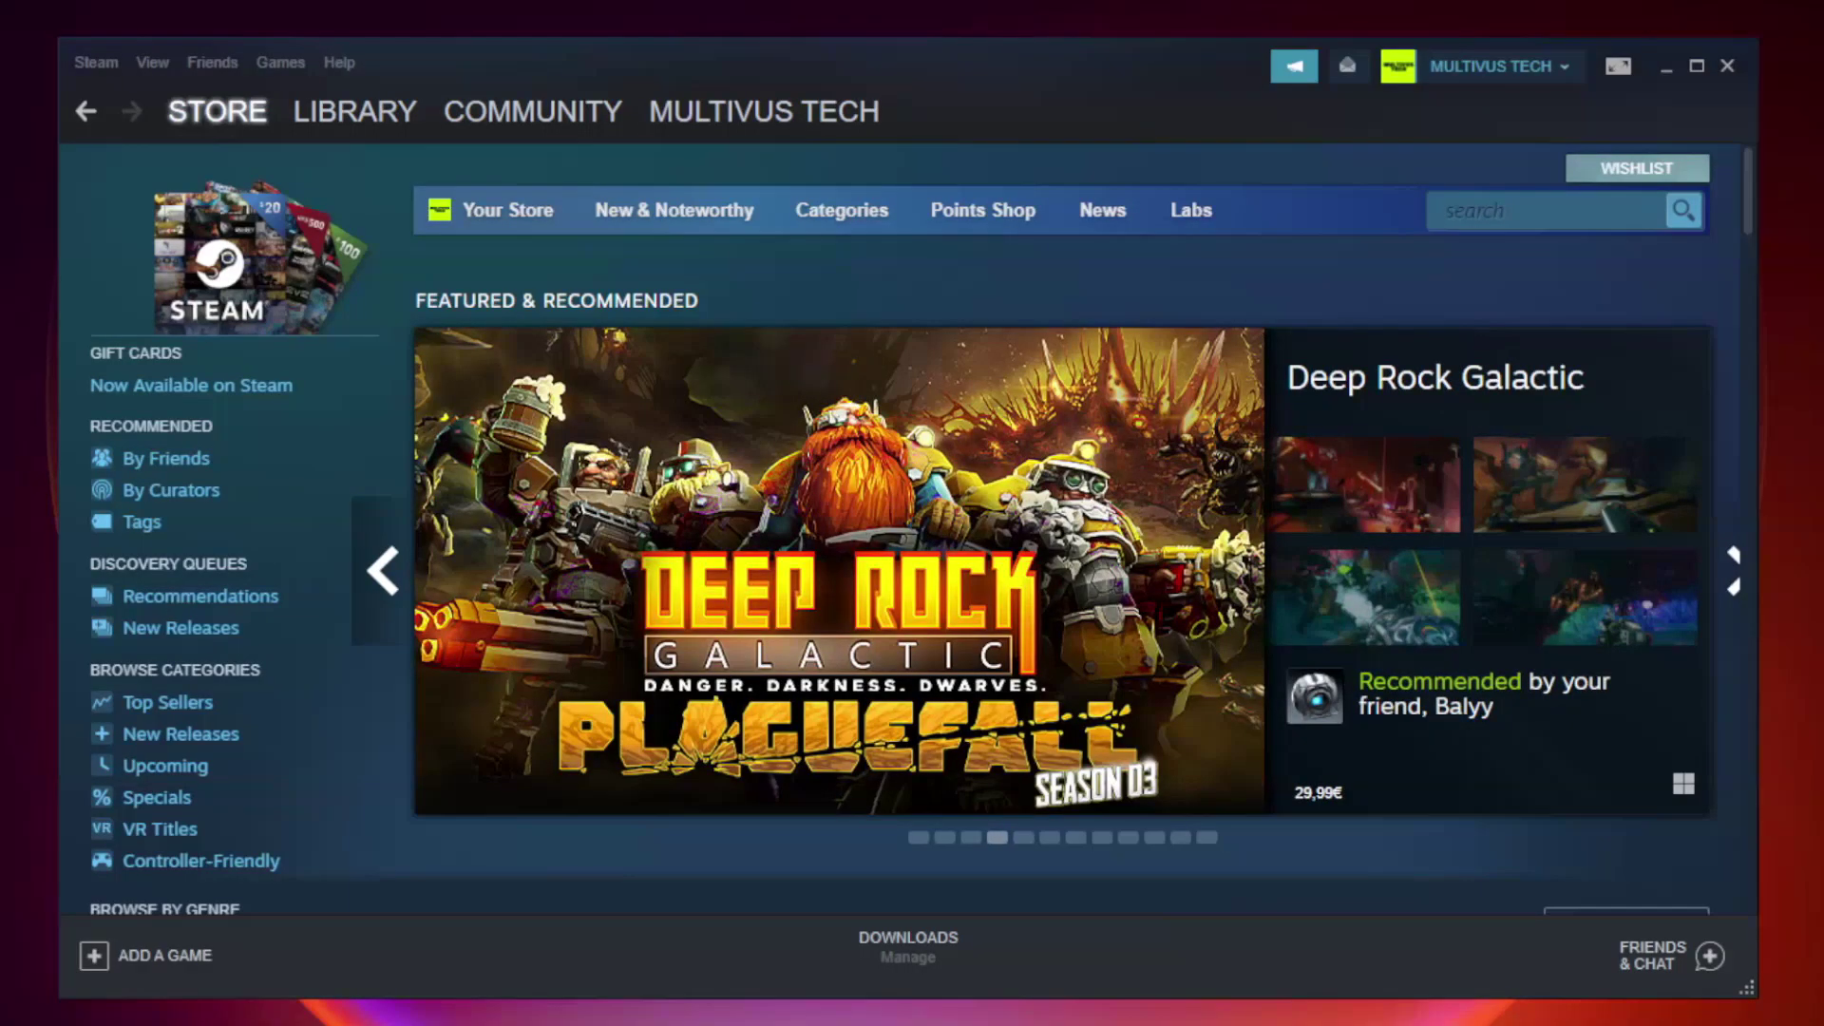
Open Unturned's Properties from the Steam Library
mouse_move(385, 128)
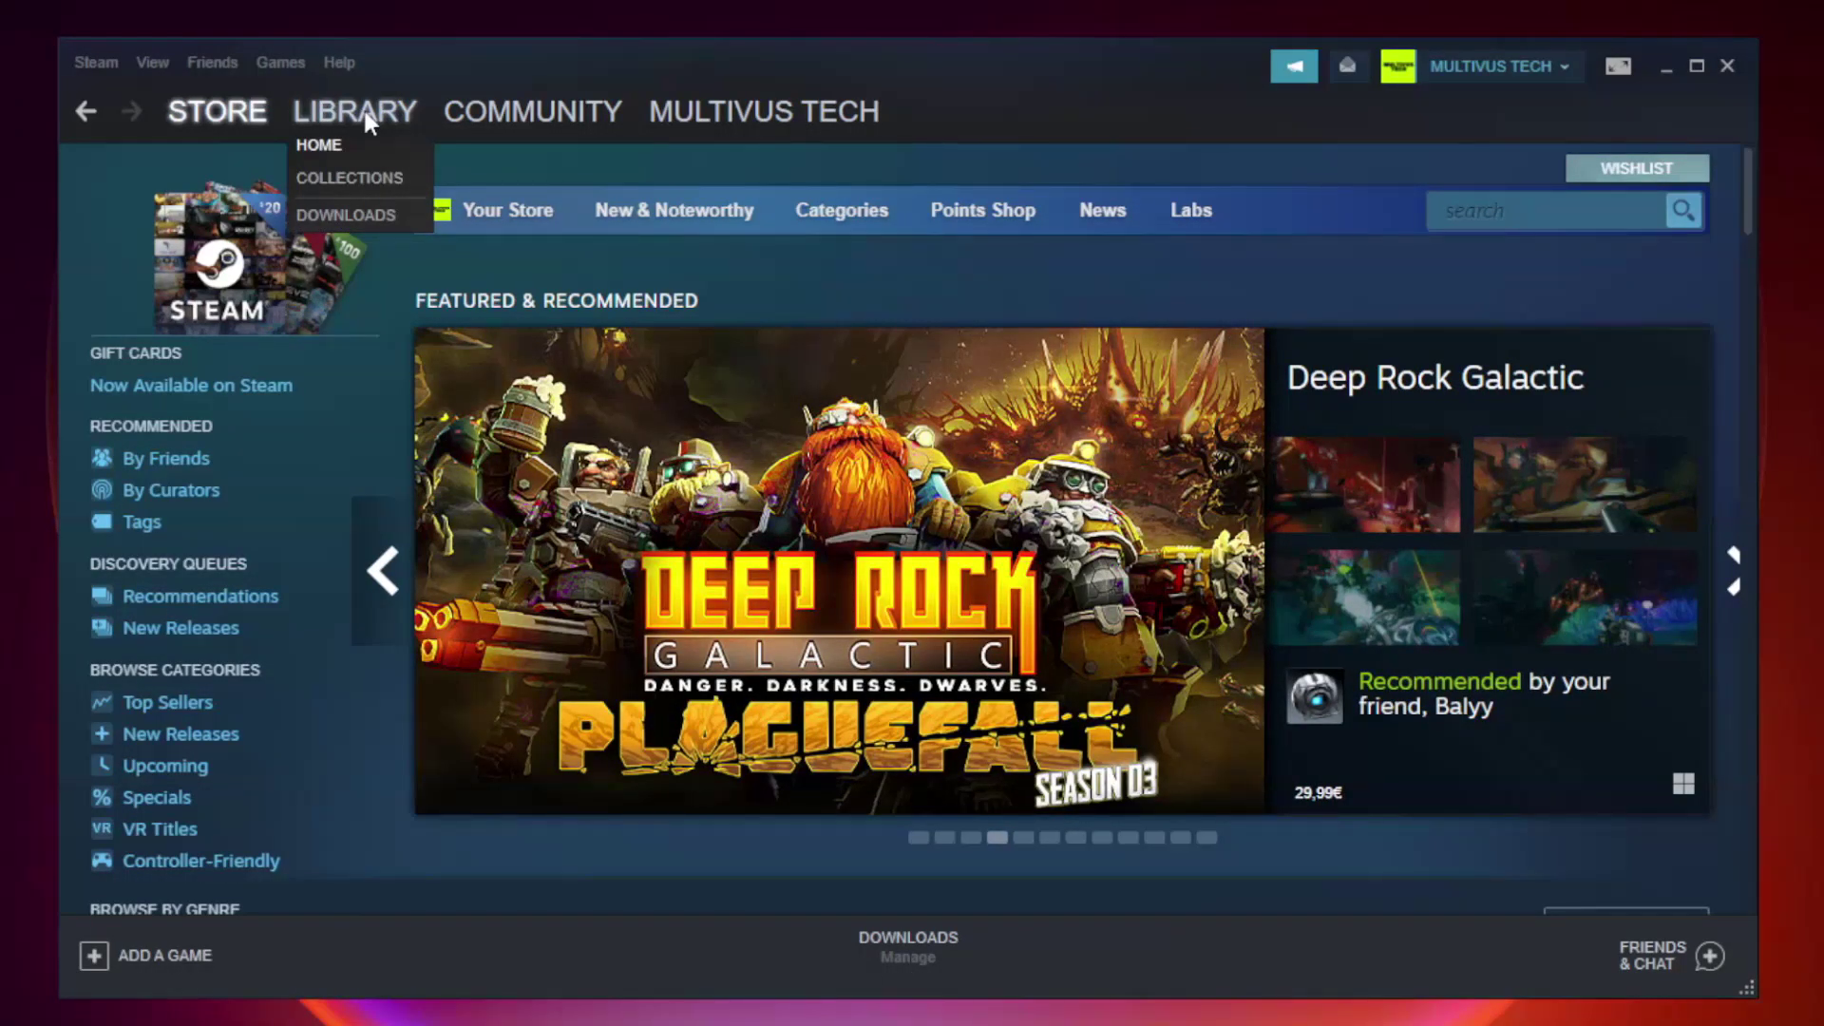
left_click(370, 122)
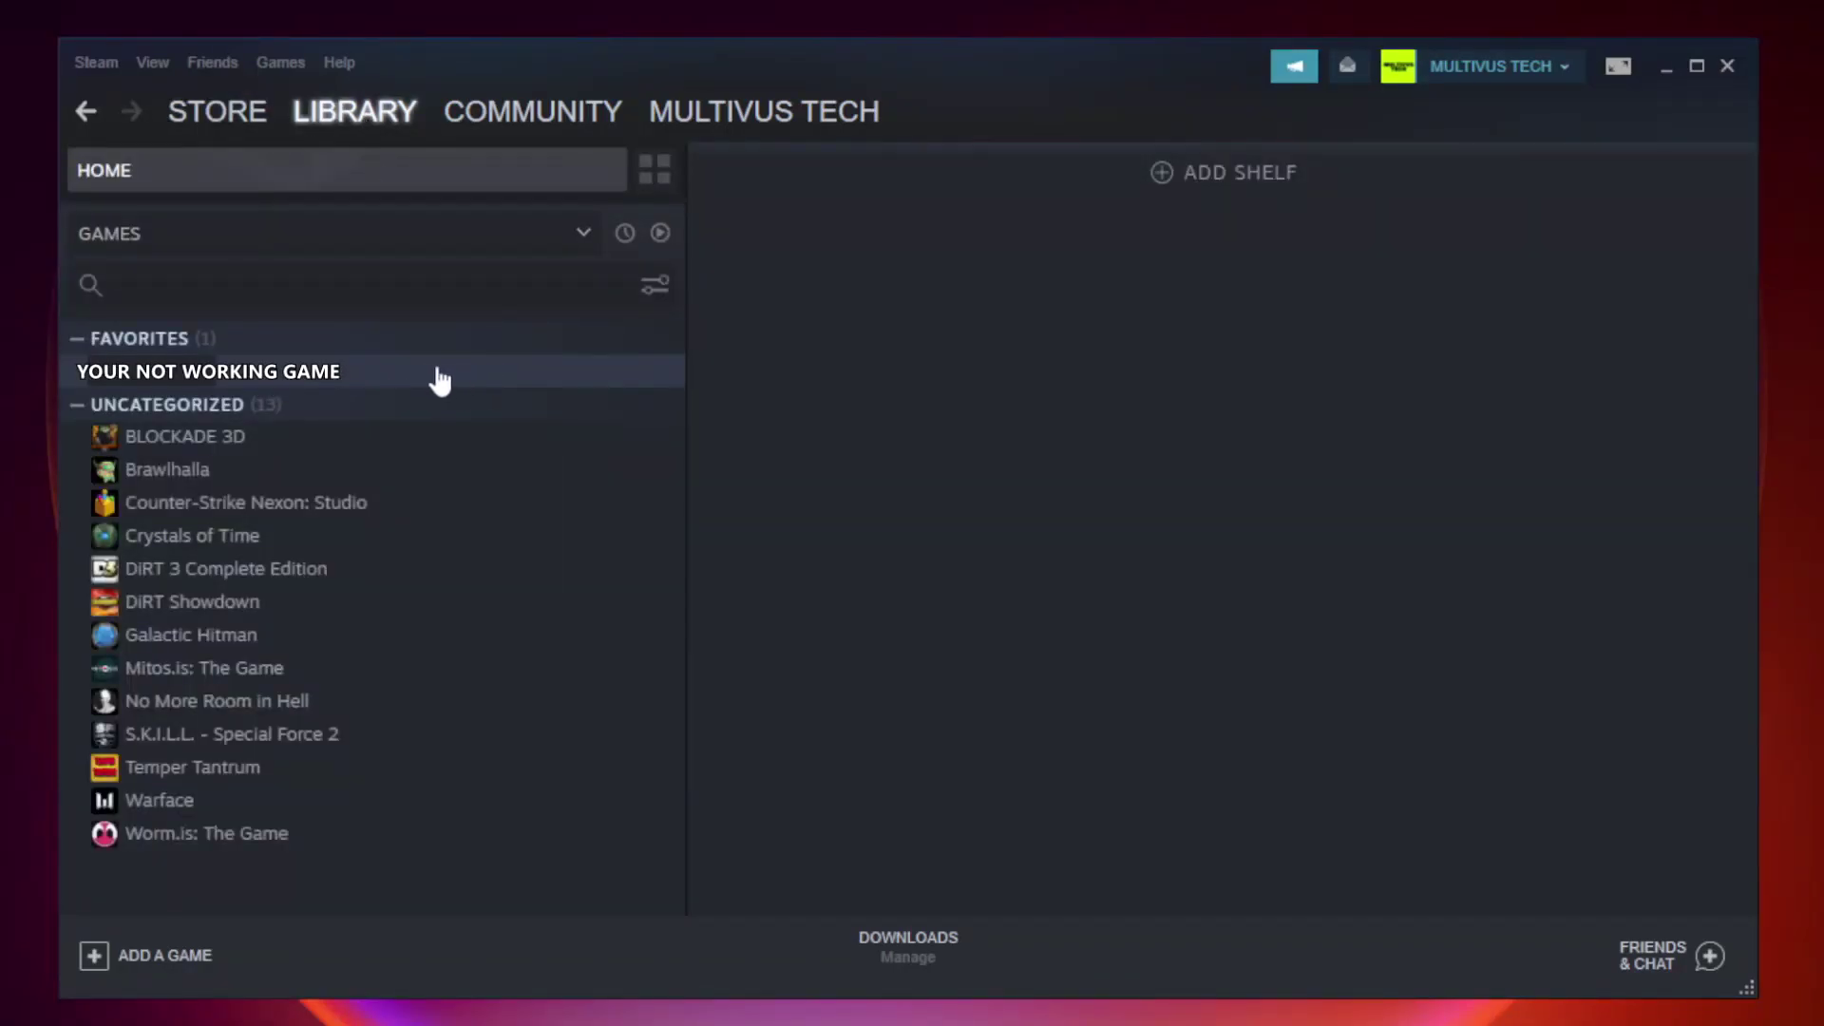
left_click(393, 372)
right_click(393, 376)
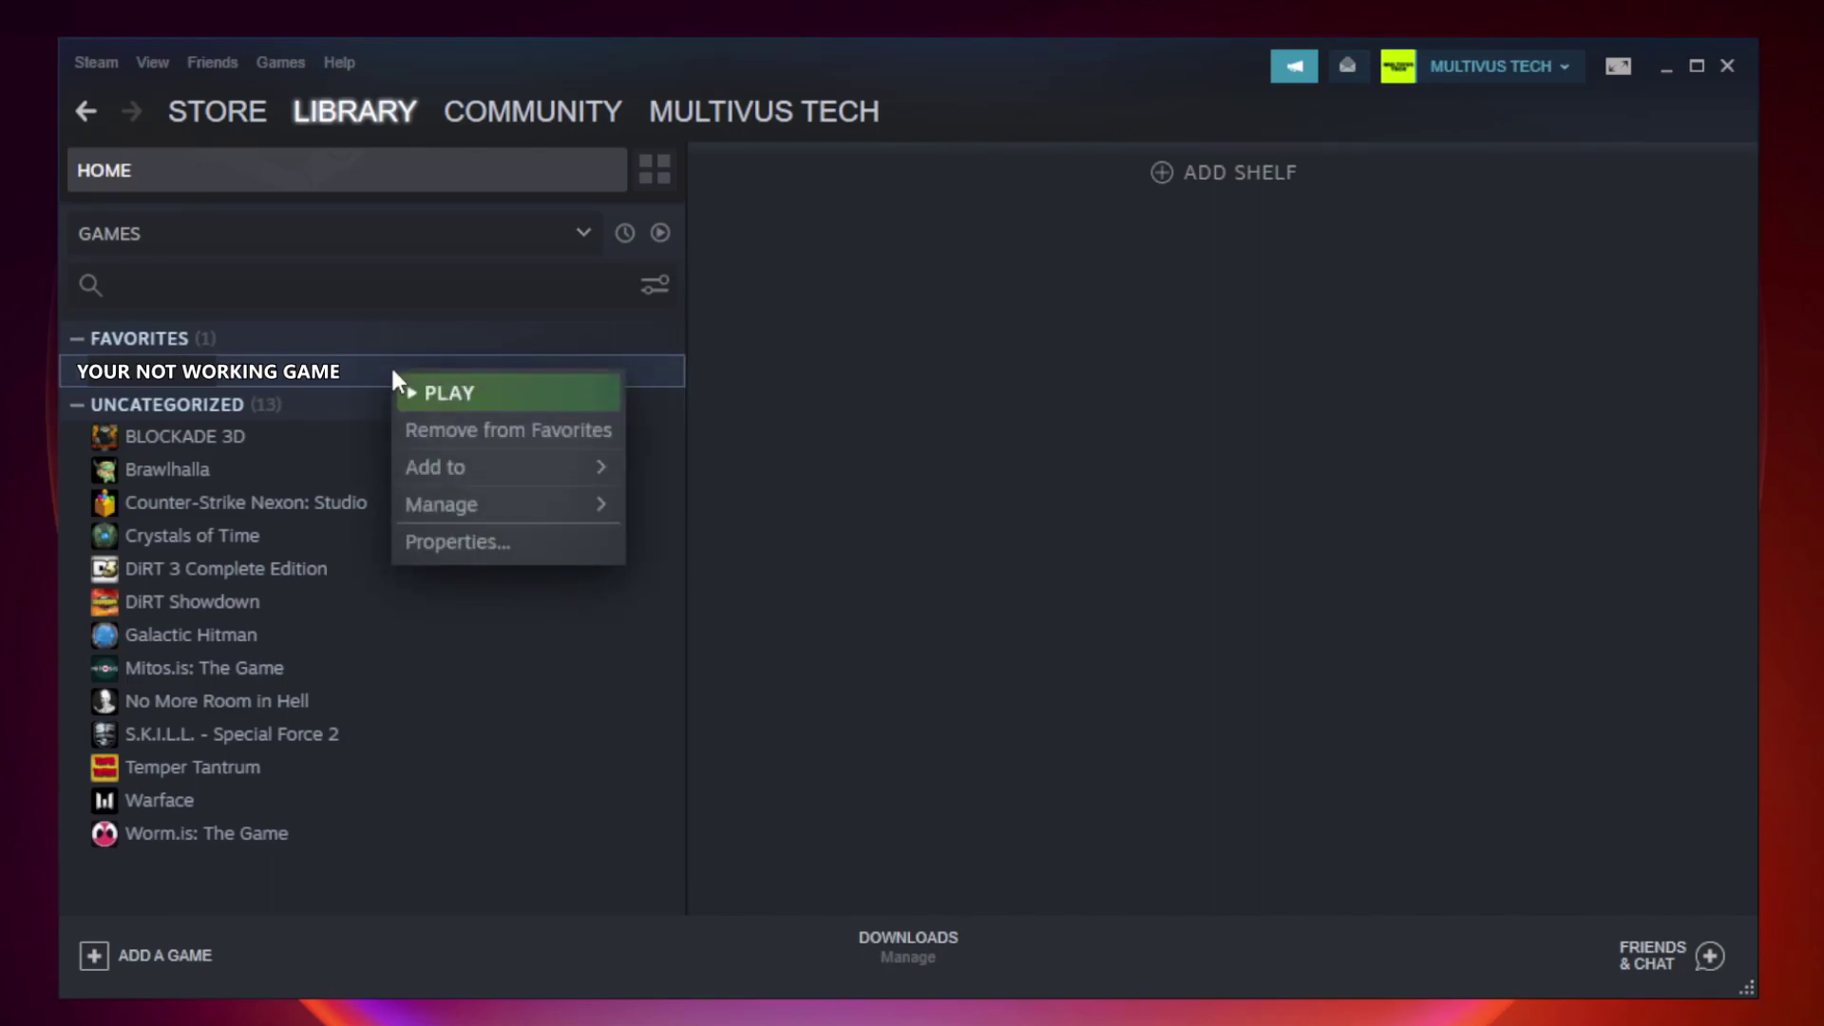
left_click(503, 544)
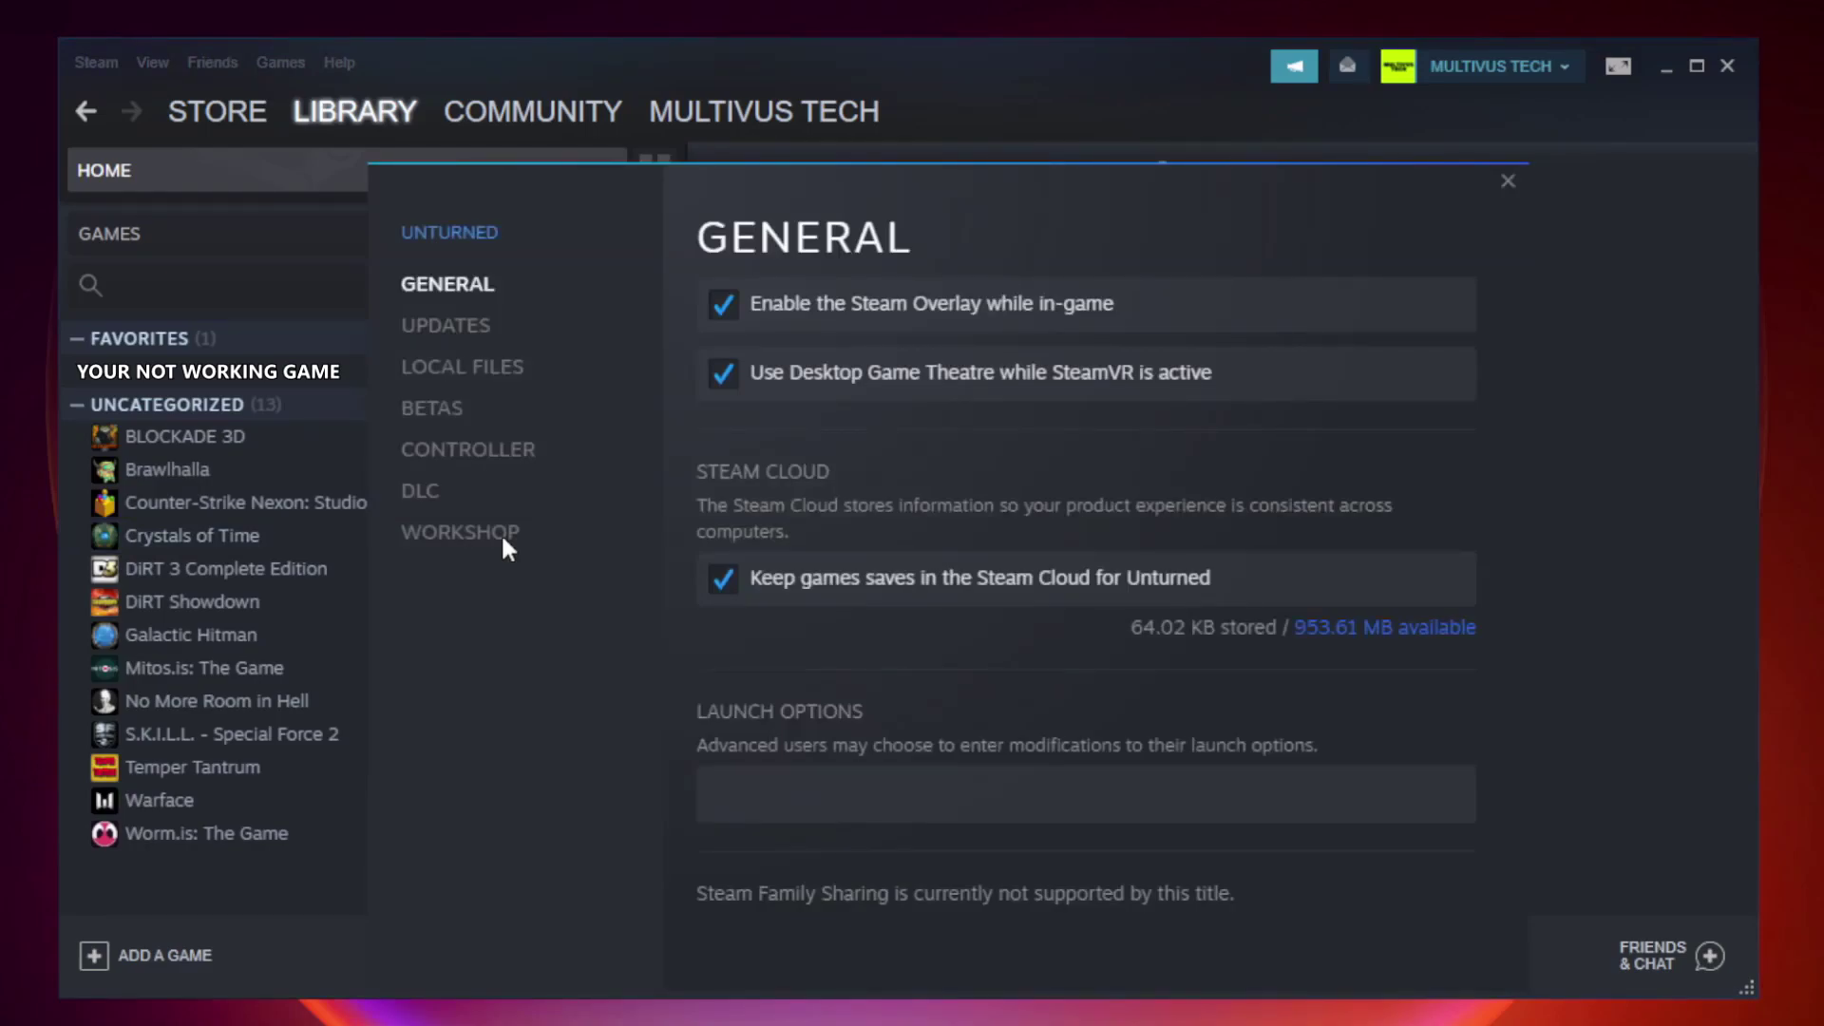
Verify Unturned's local game files, with all 9192 files validated
left_click(486, 378)
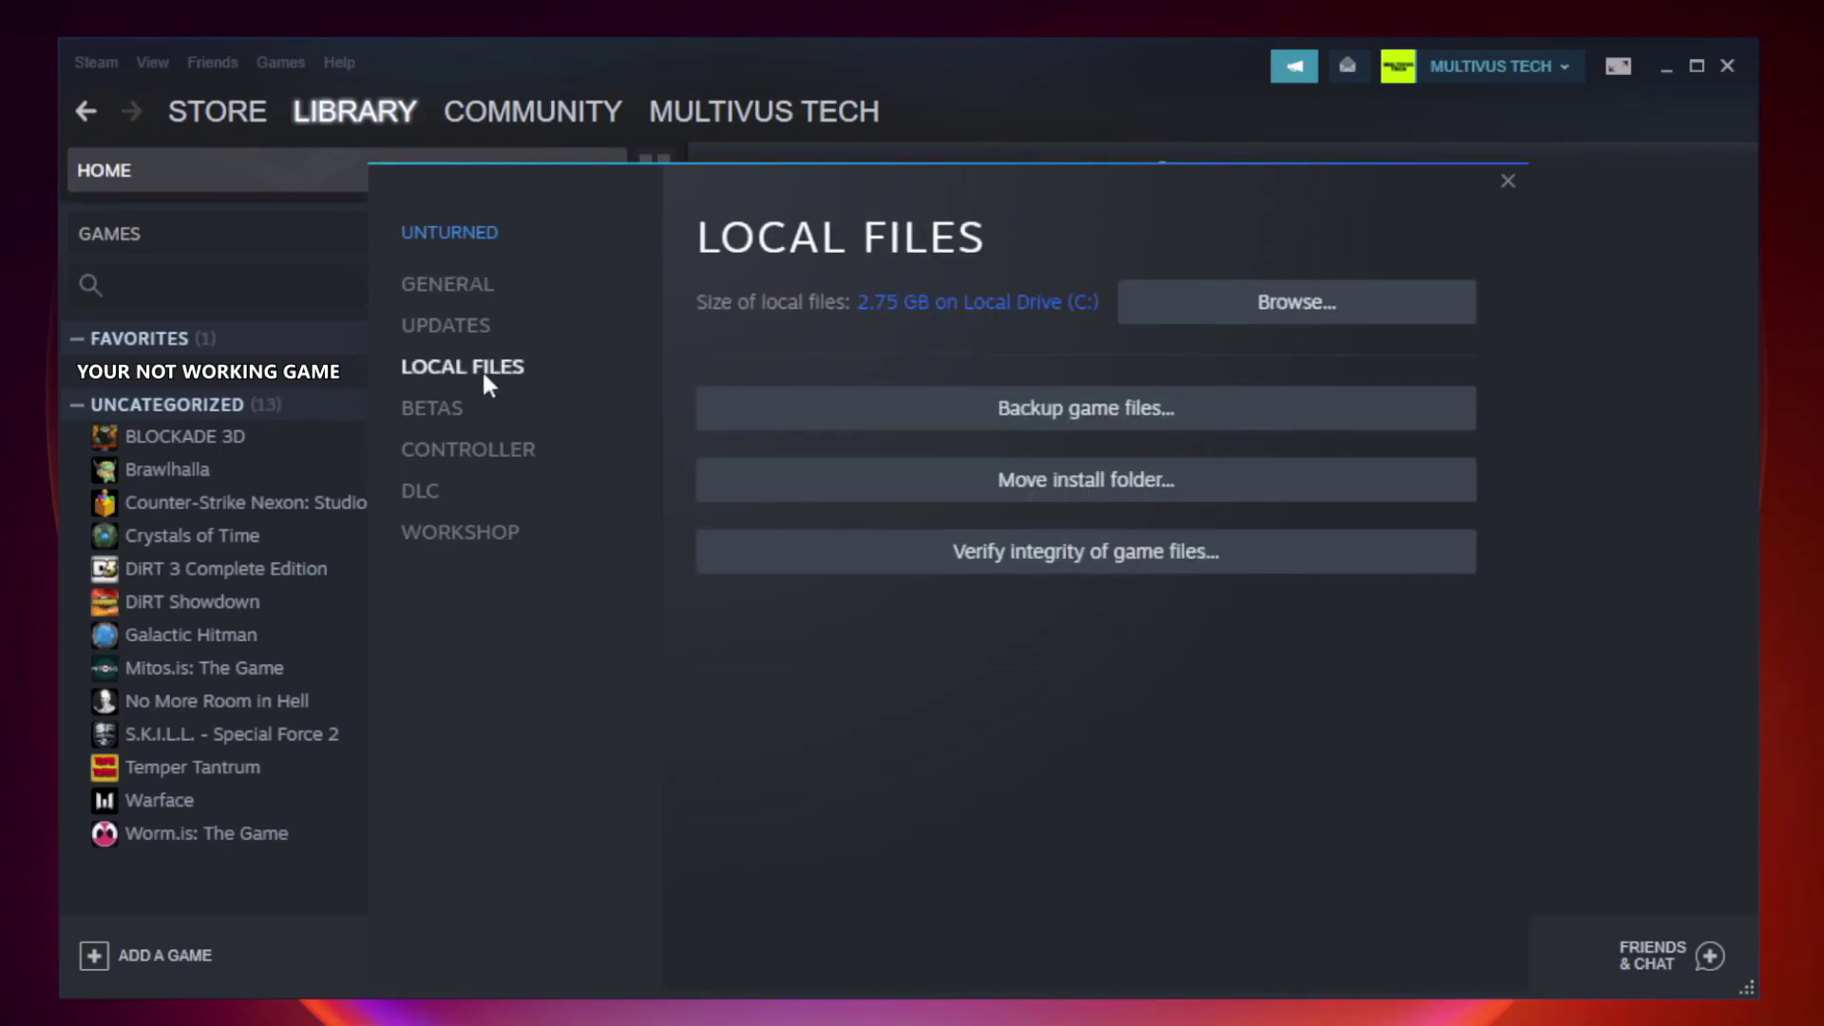
left_click(1102, 568)
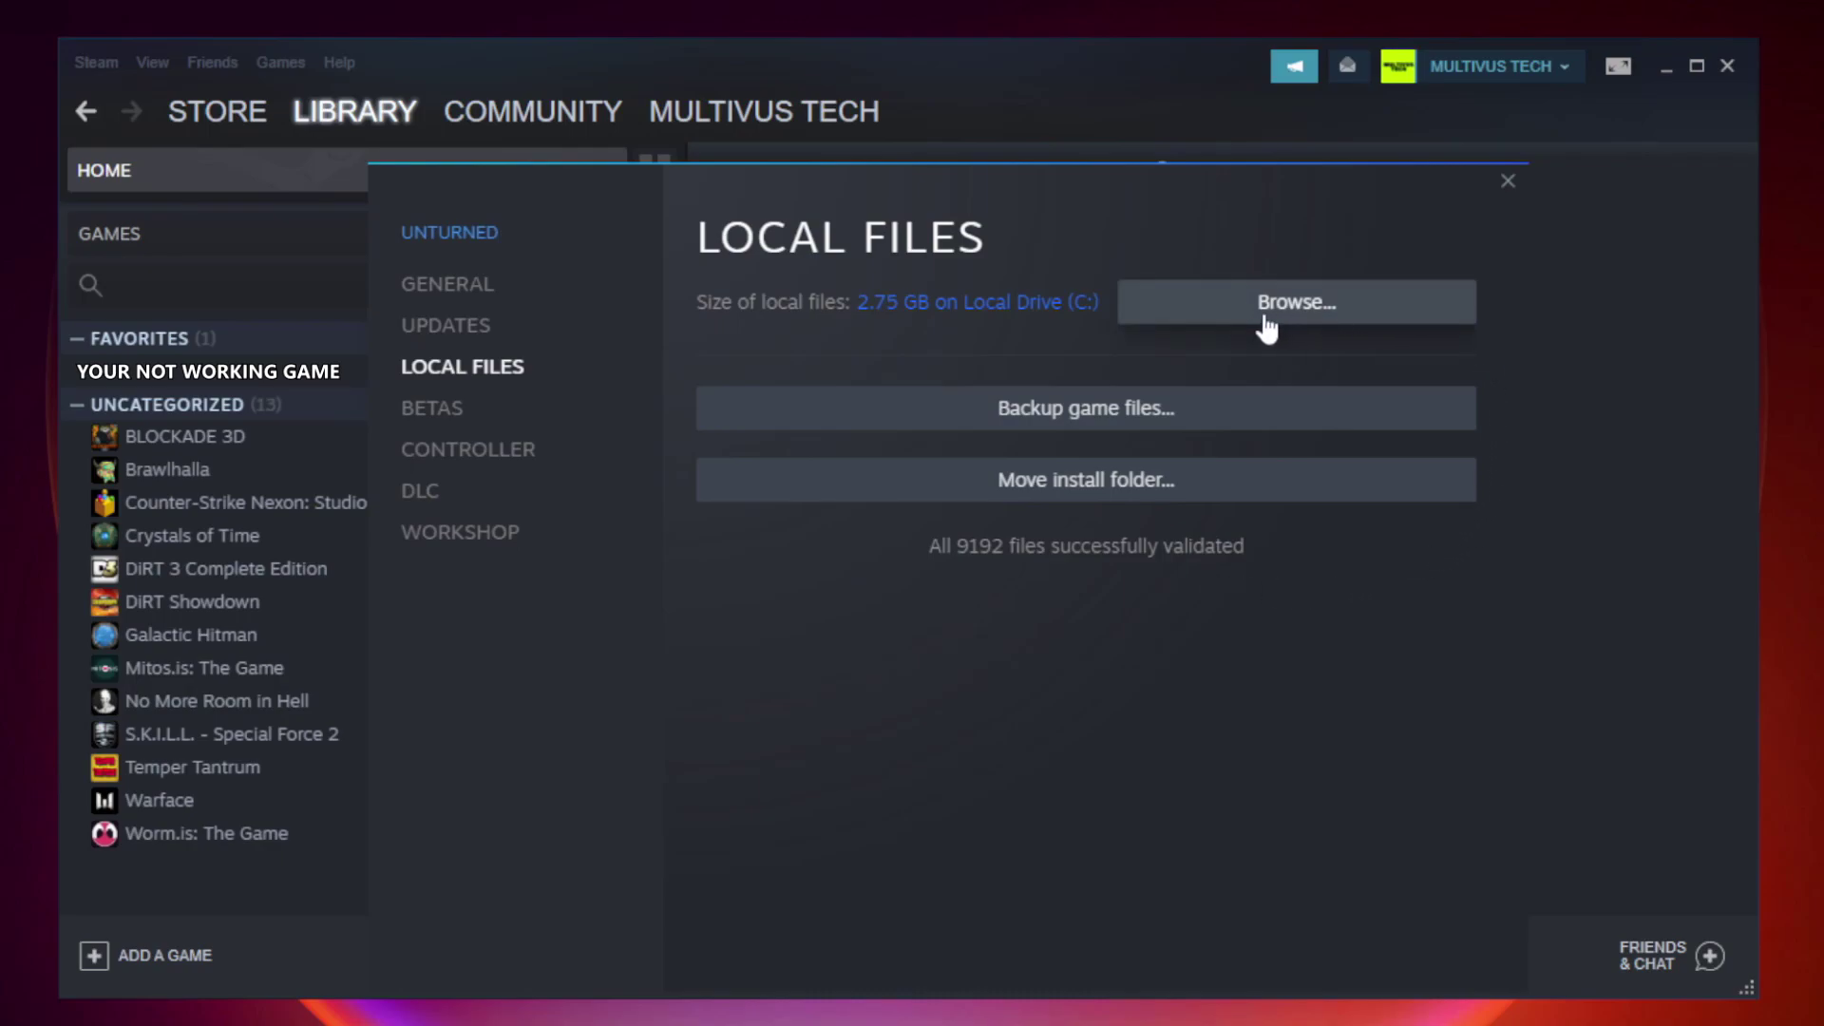
Browse to Unturned's install folder and open the YOUR NOT WORKING GAME shortcut's Properties
left_click(1304, 328)
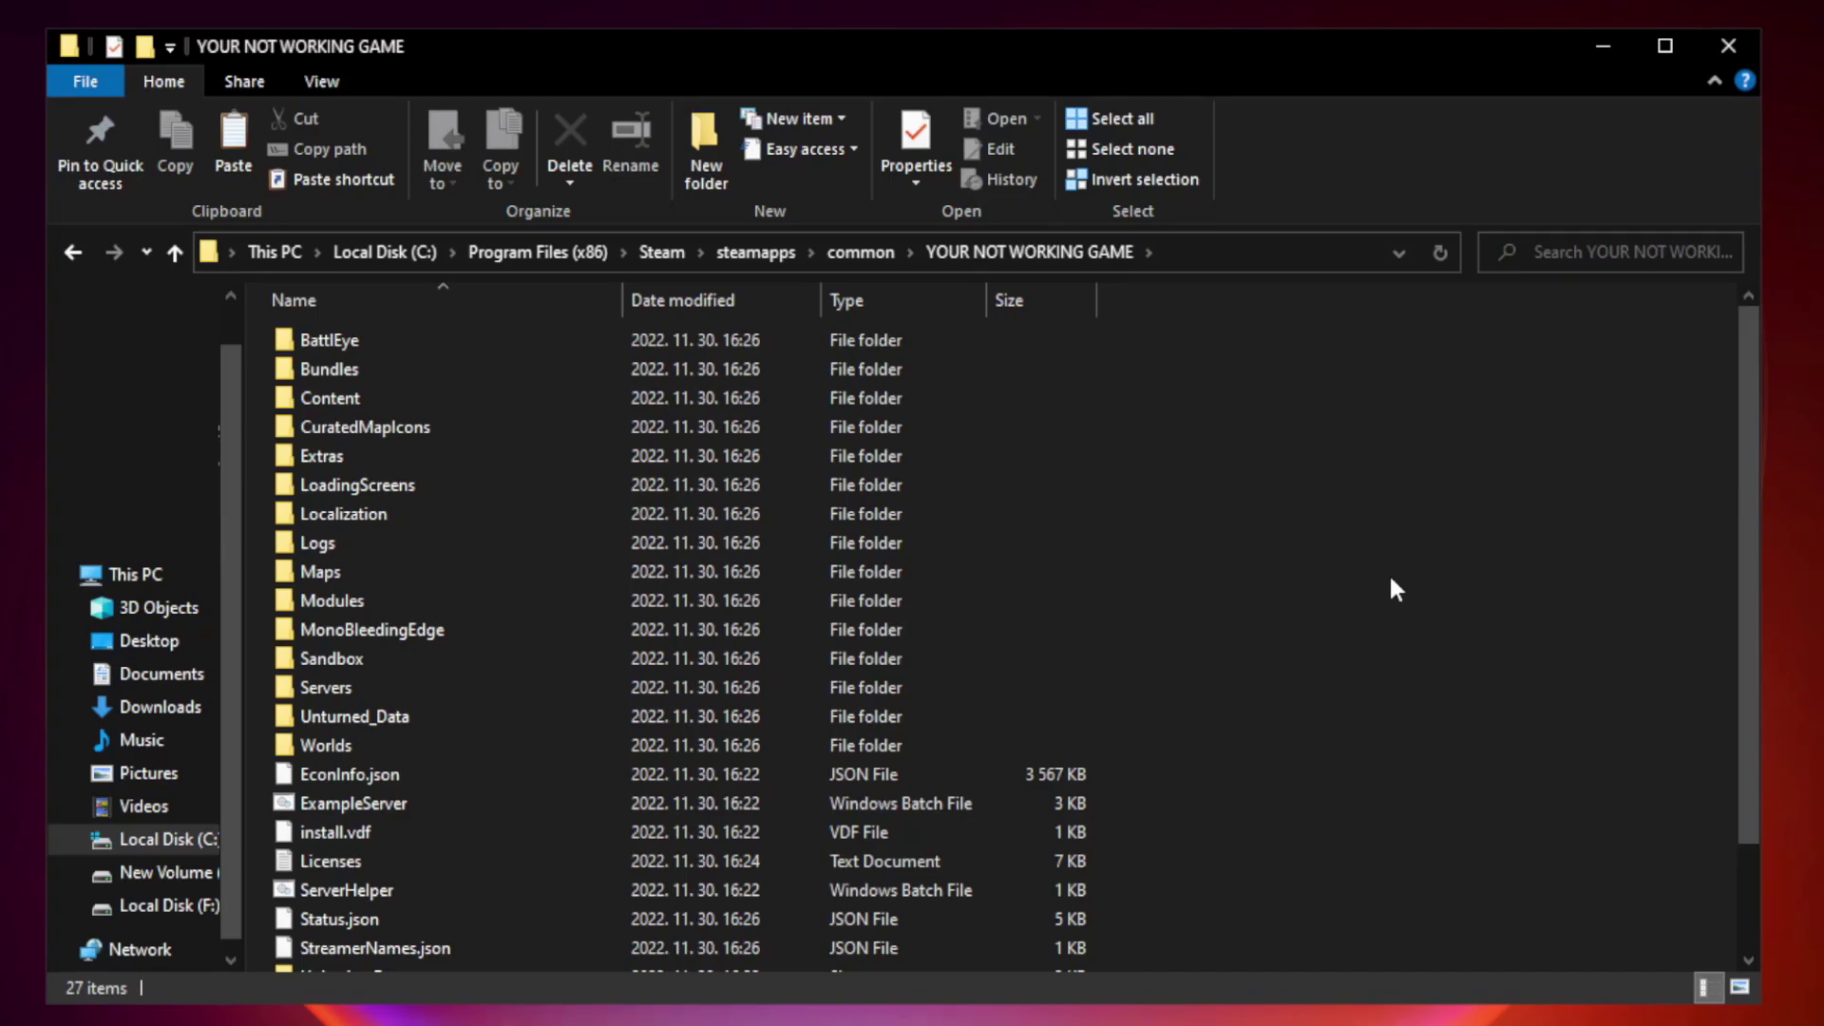
left_click_drag(1750, 497, 1752, 654)
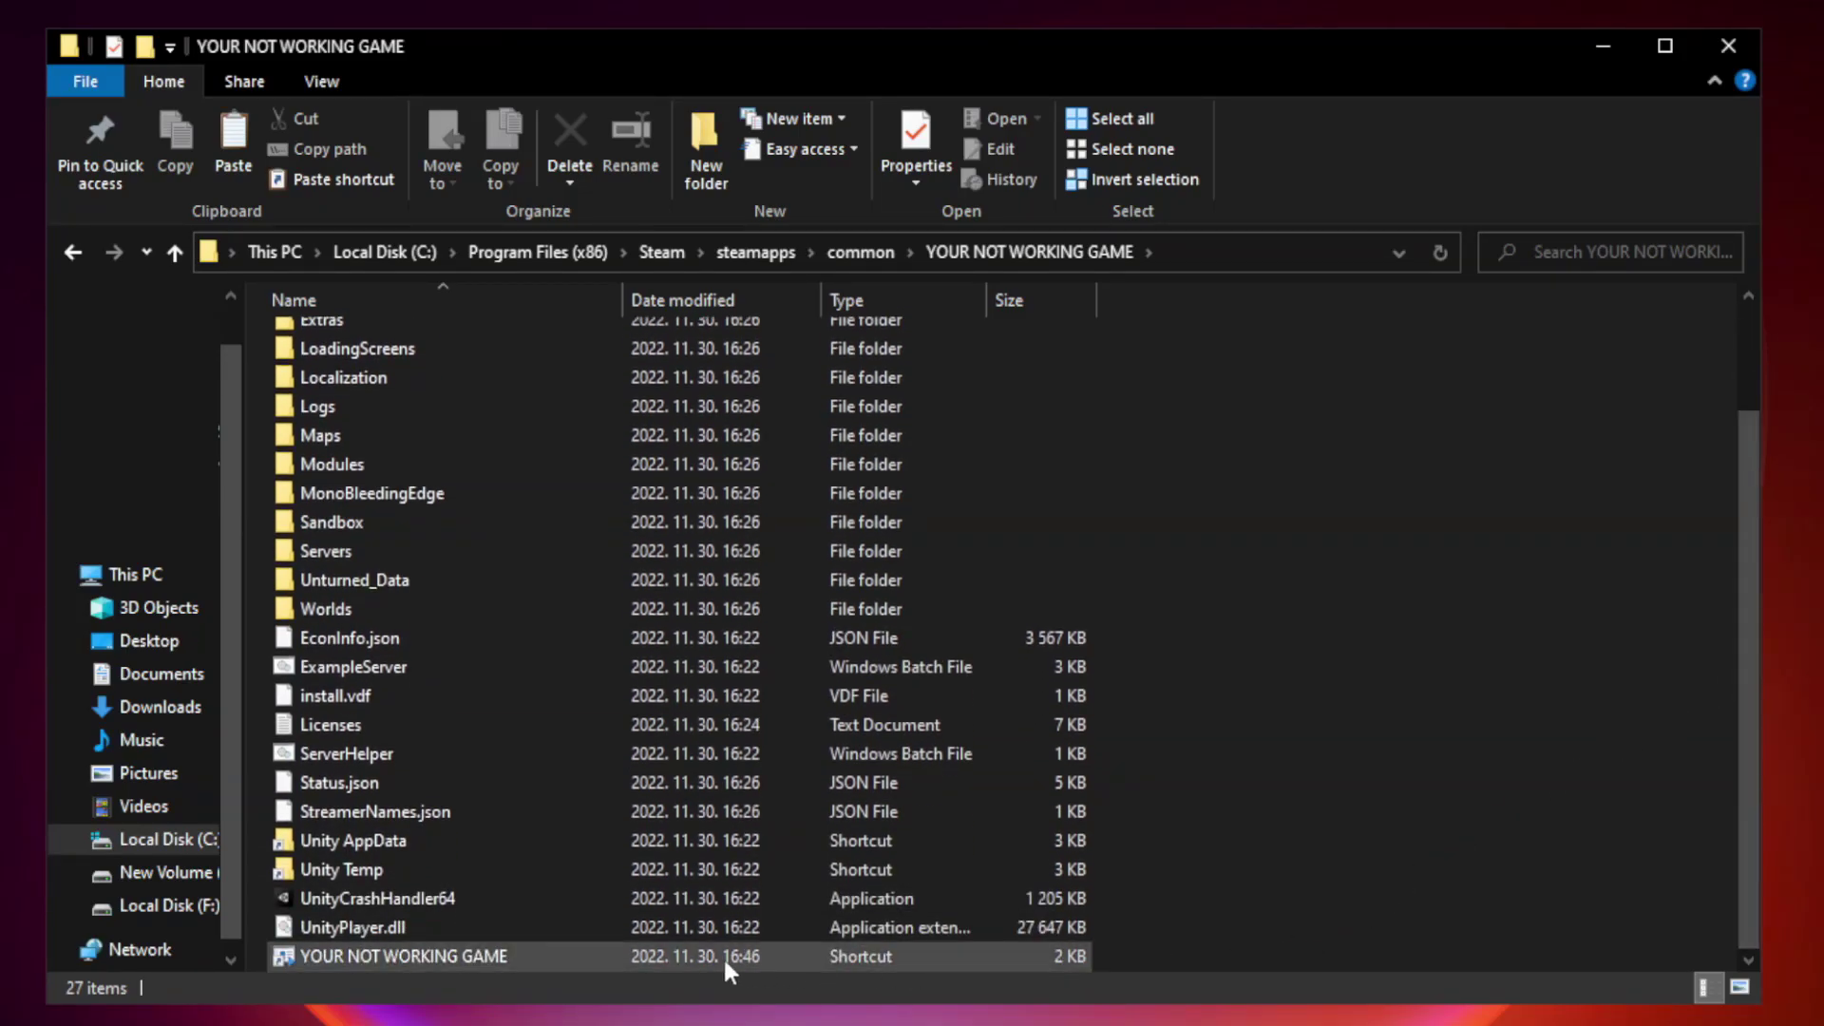
left_click(629, 957)
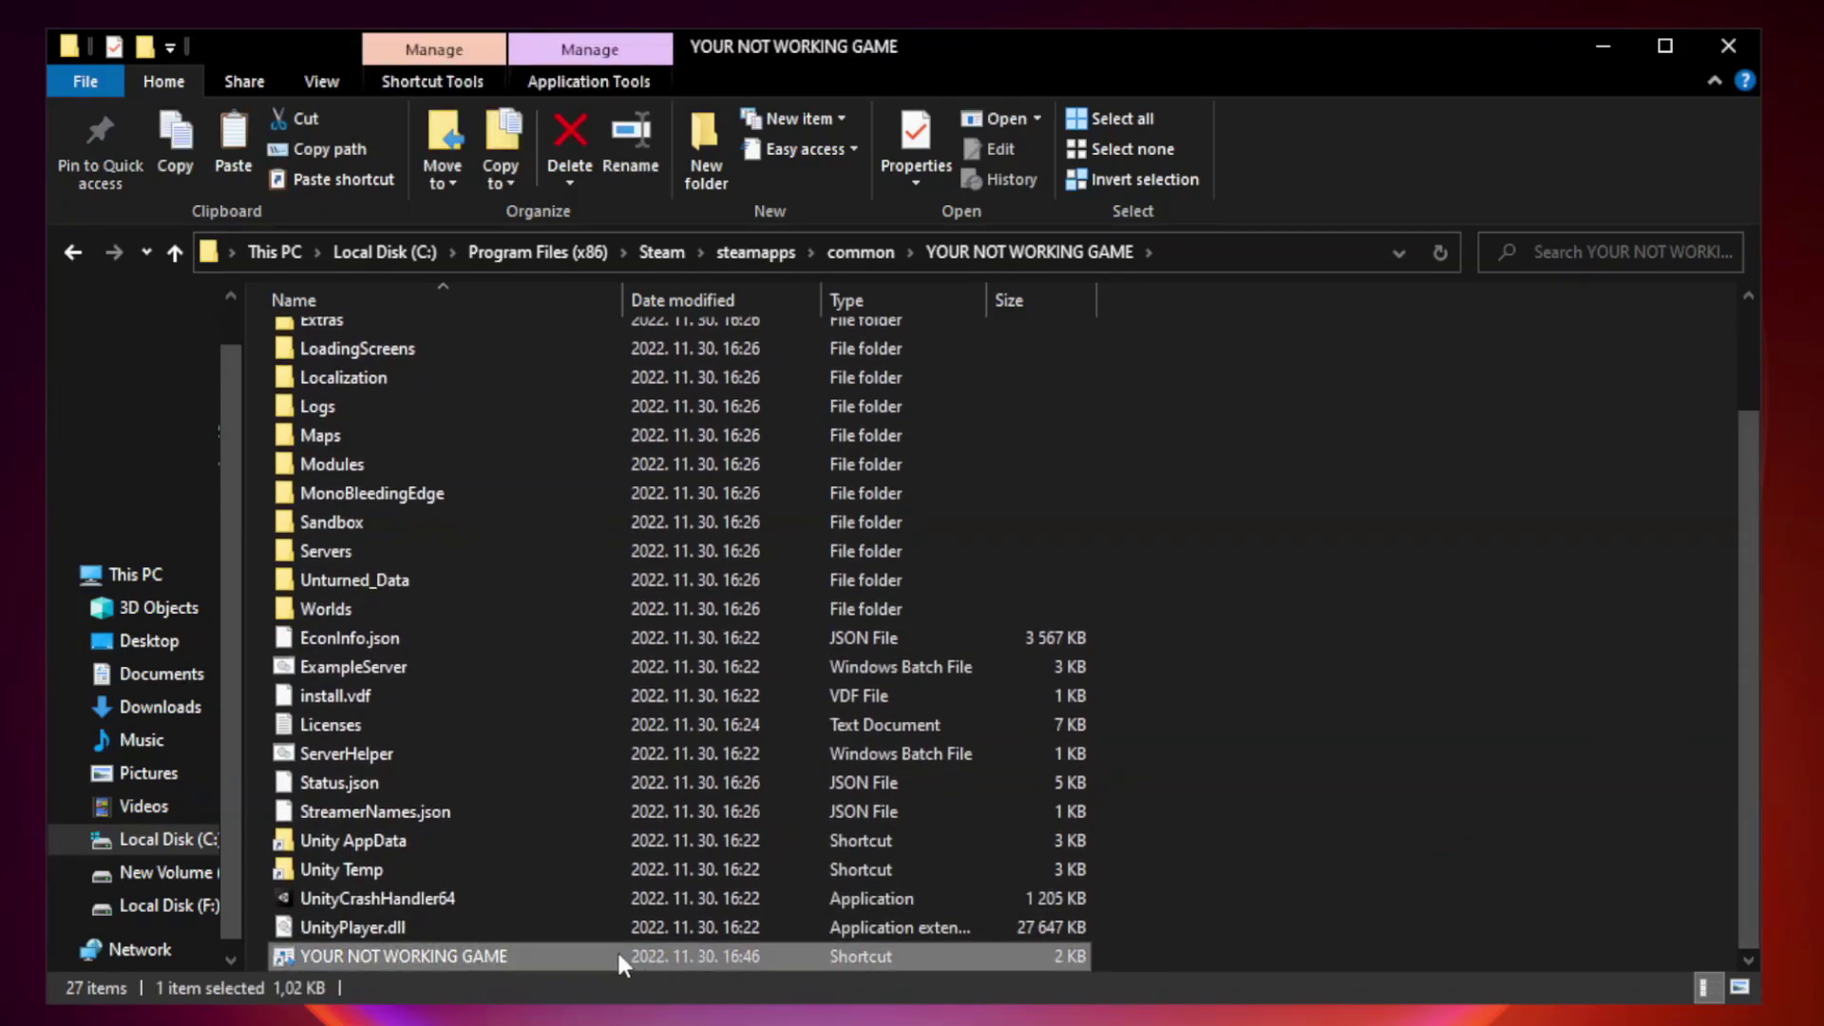
right_click(620, 958)
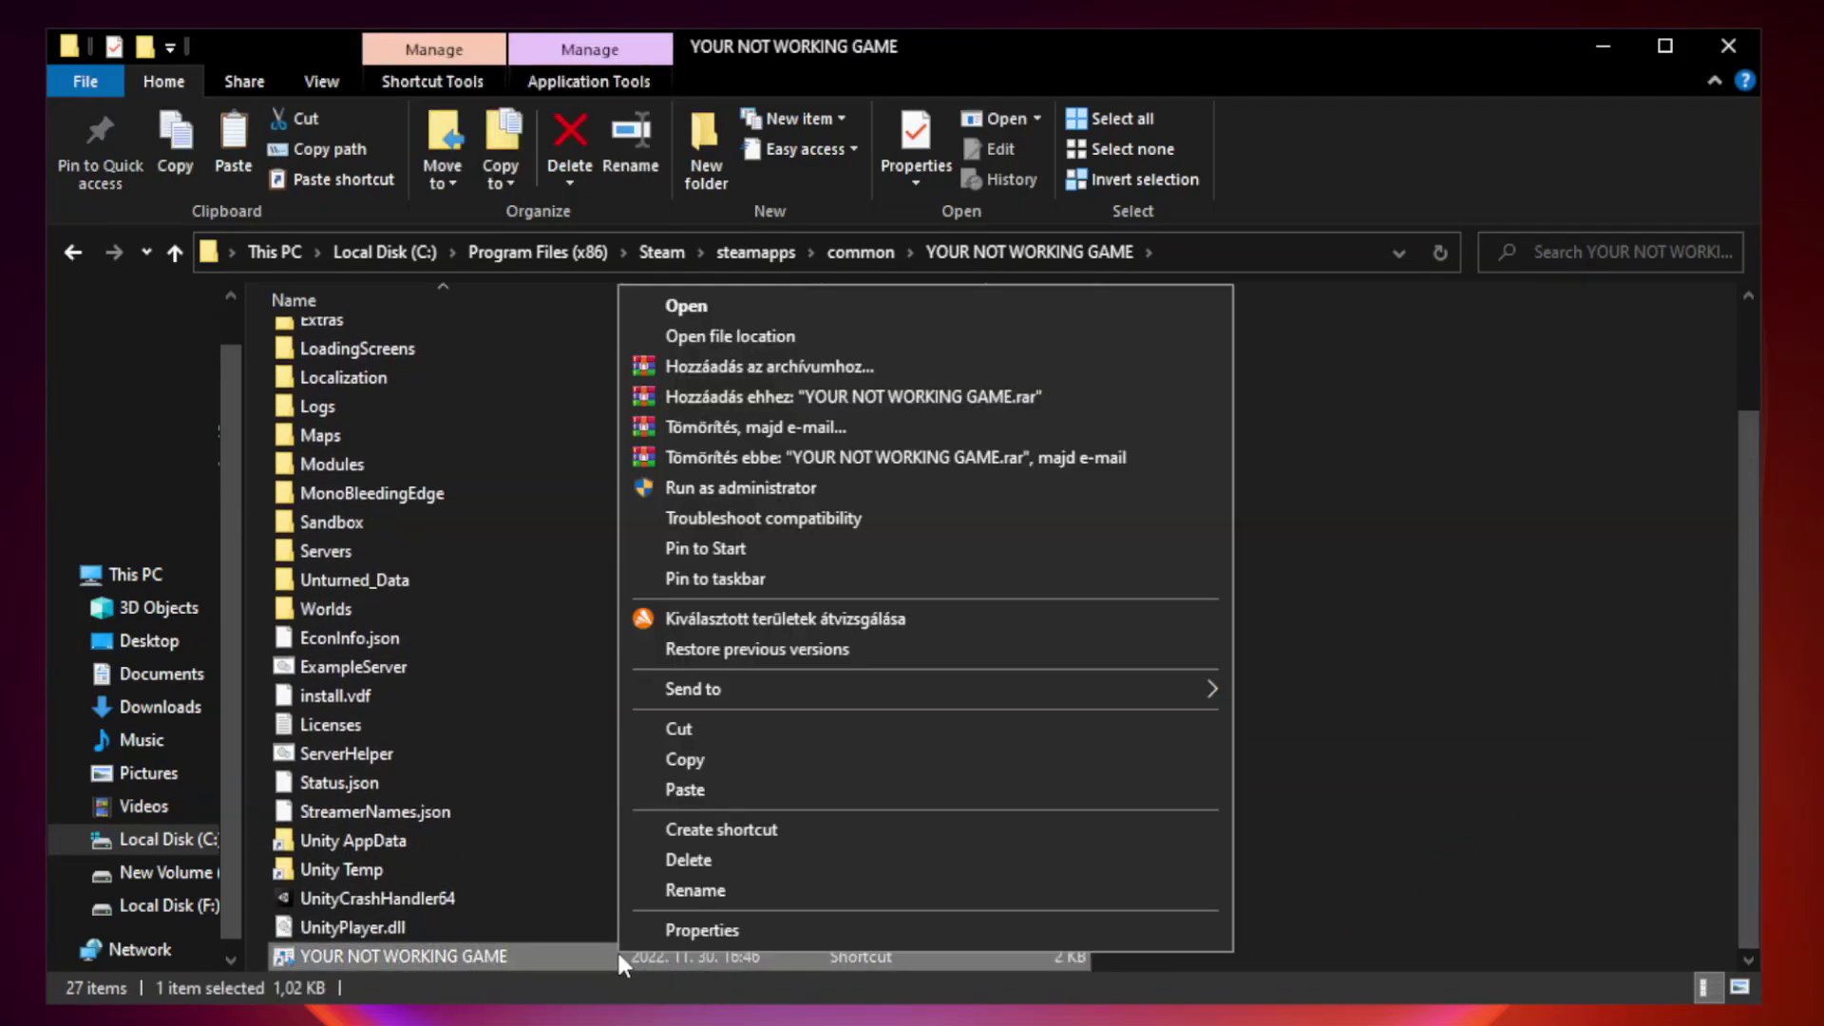
left_click(919, 933)
Set the shortcut to Windows 8 compatibility mode, run as administrator, fullscreen optimizations disabled, and apply
left_click_drag(908, 503, 905, 206)
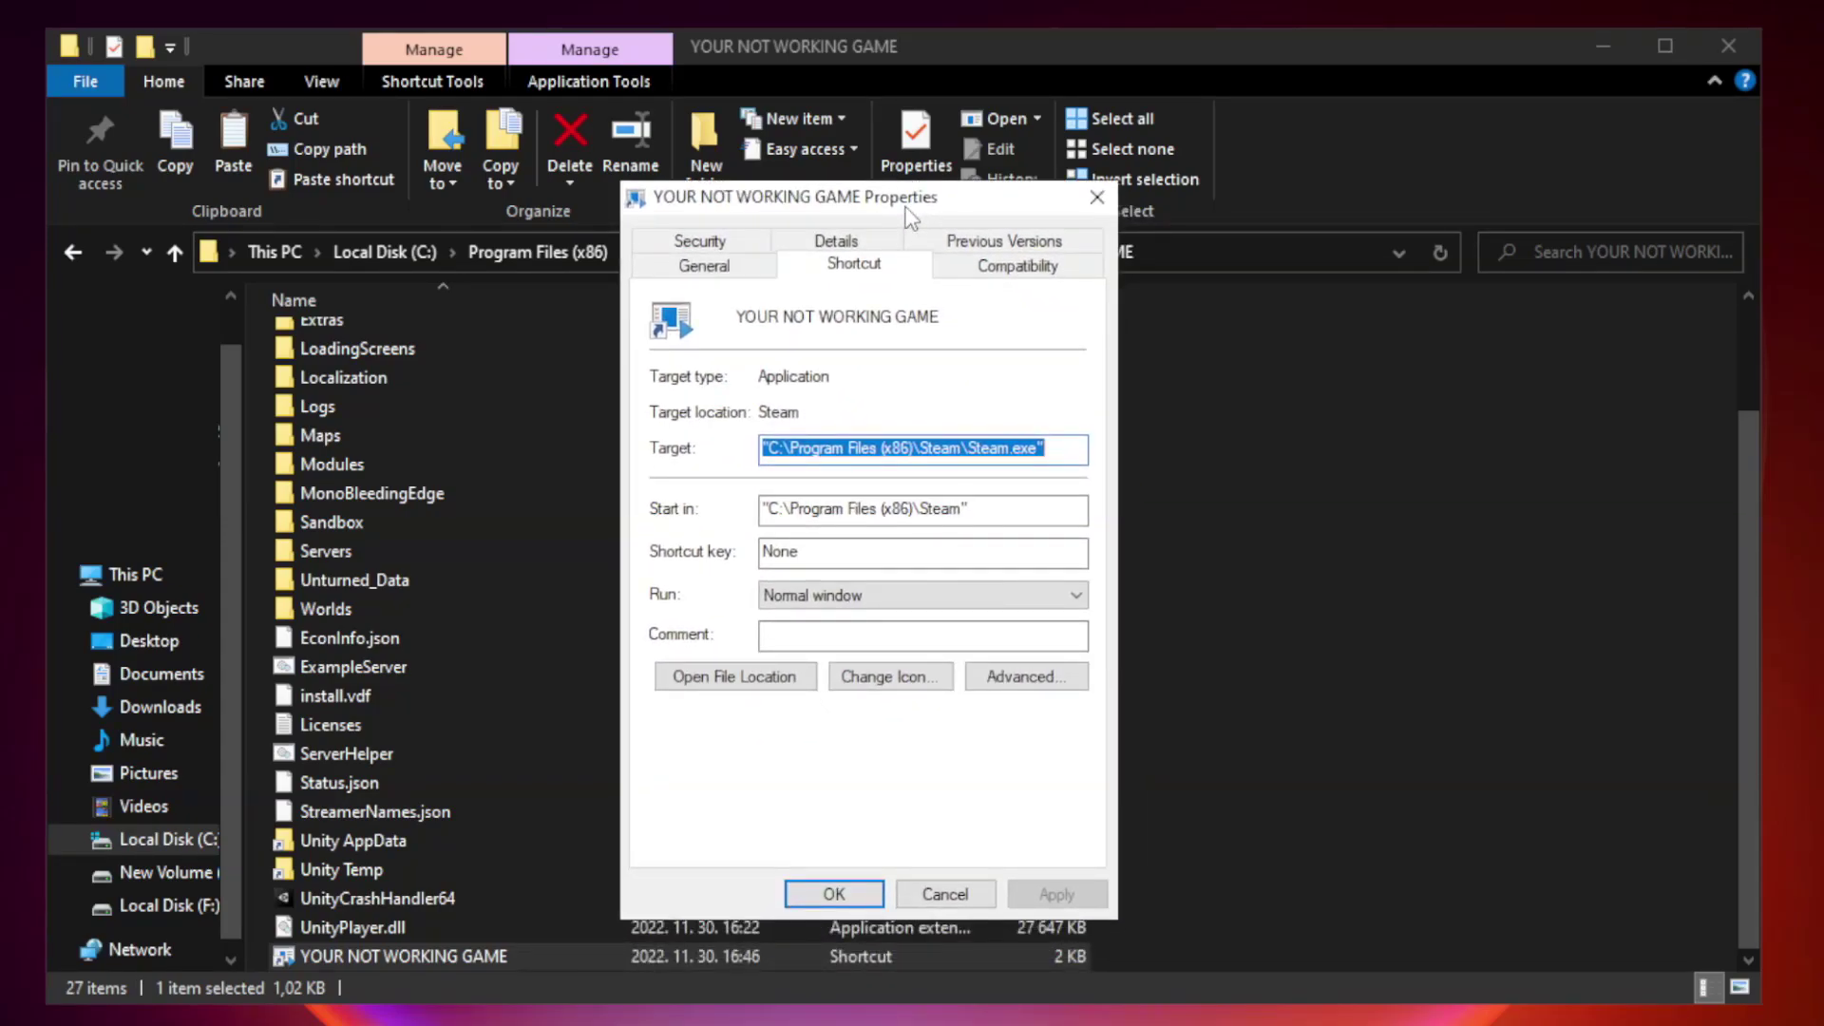
left_click(1011, 274)
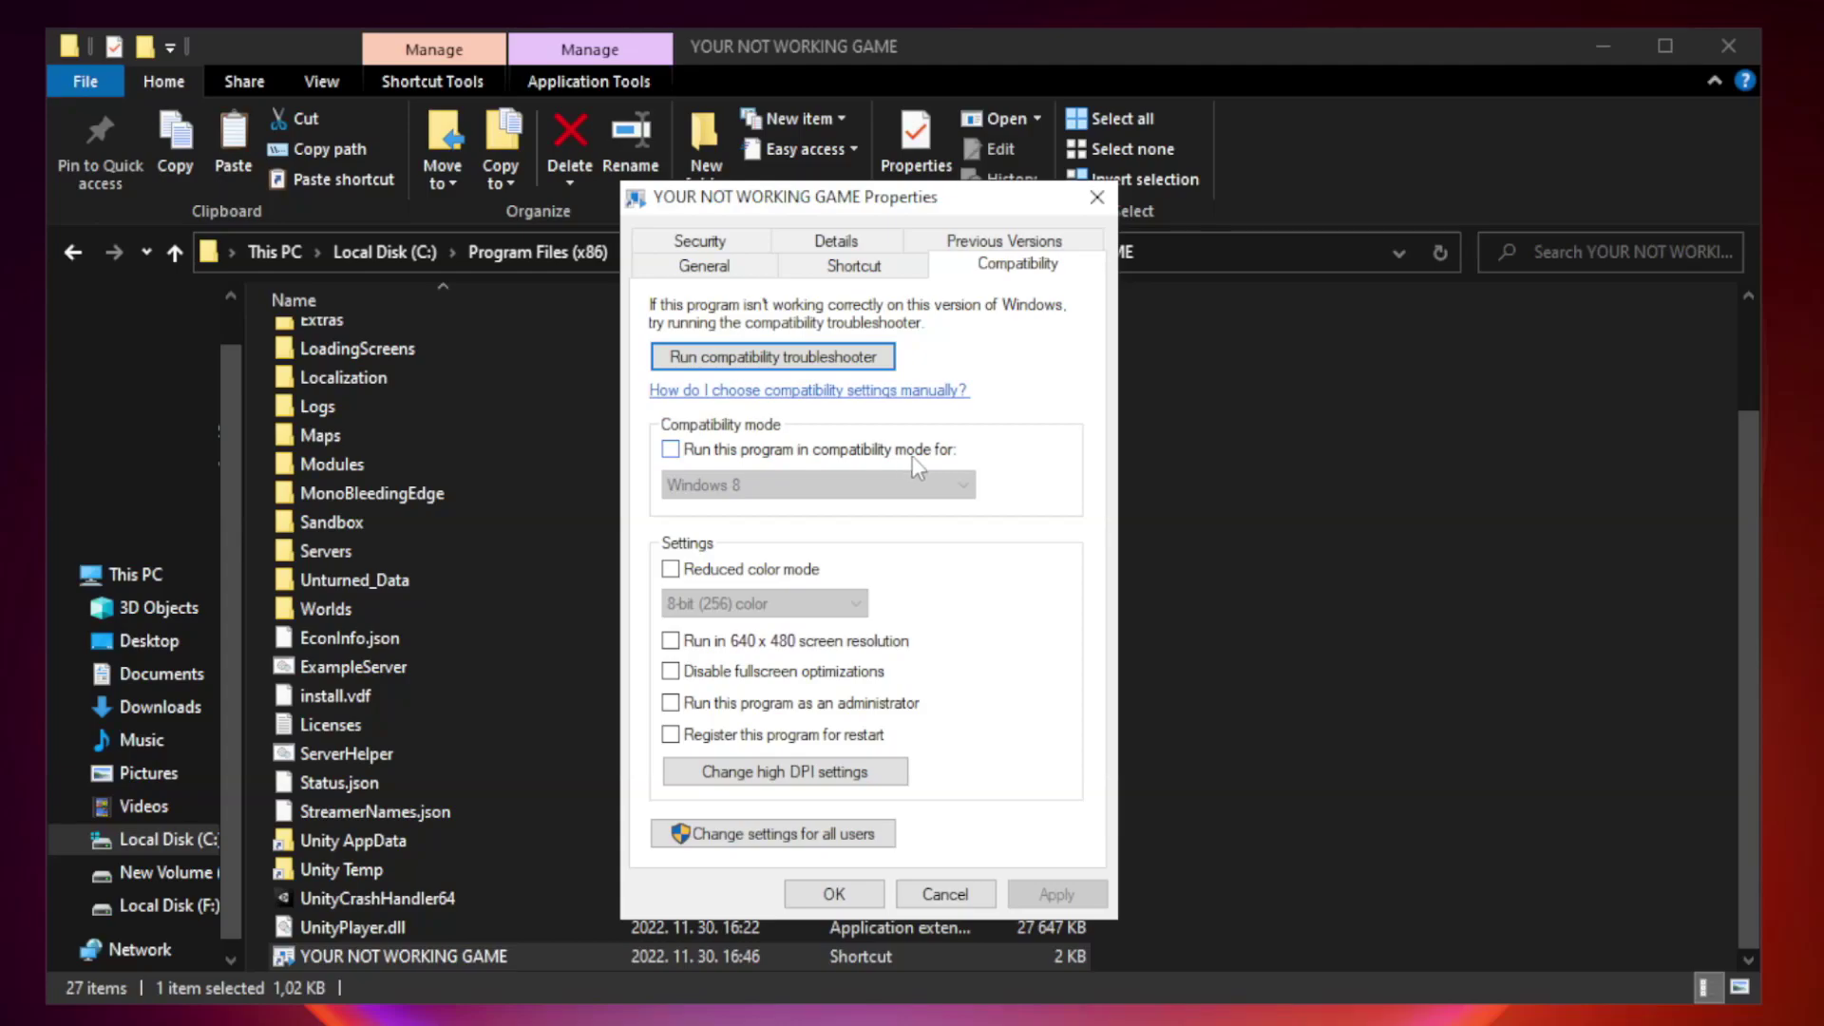
left_click(727, 456)
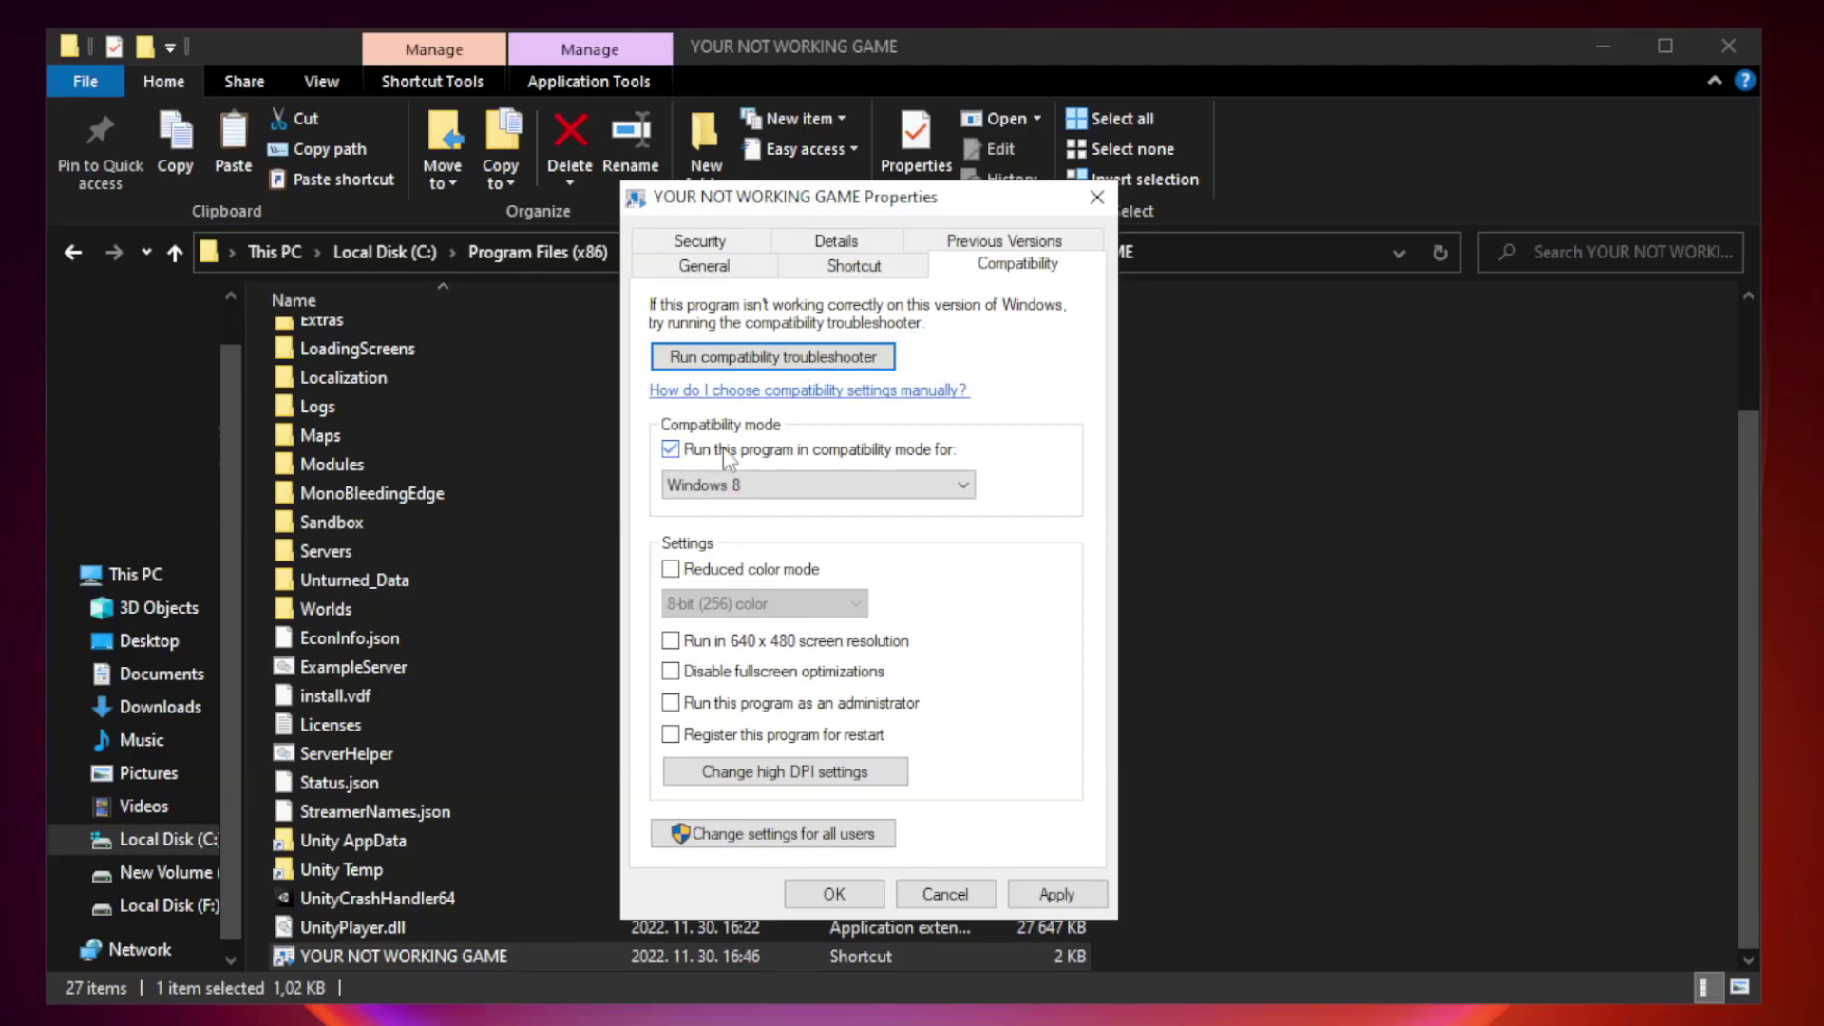
left_click(779, 482)
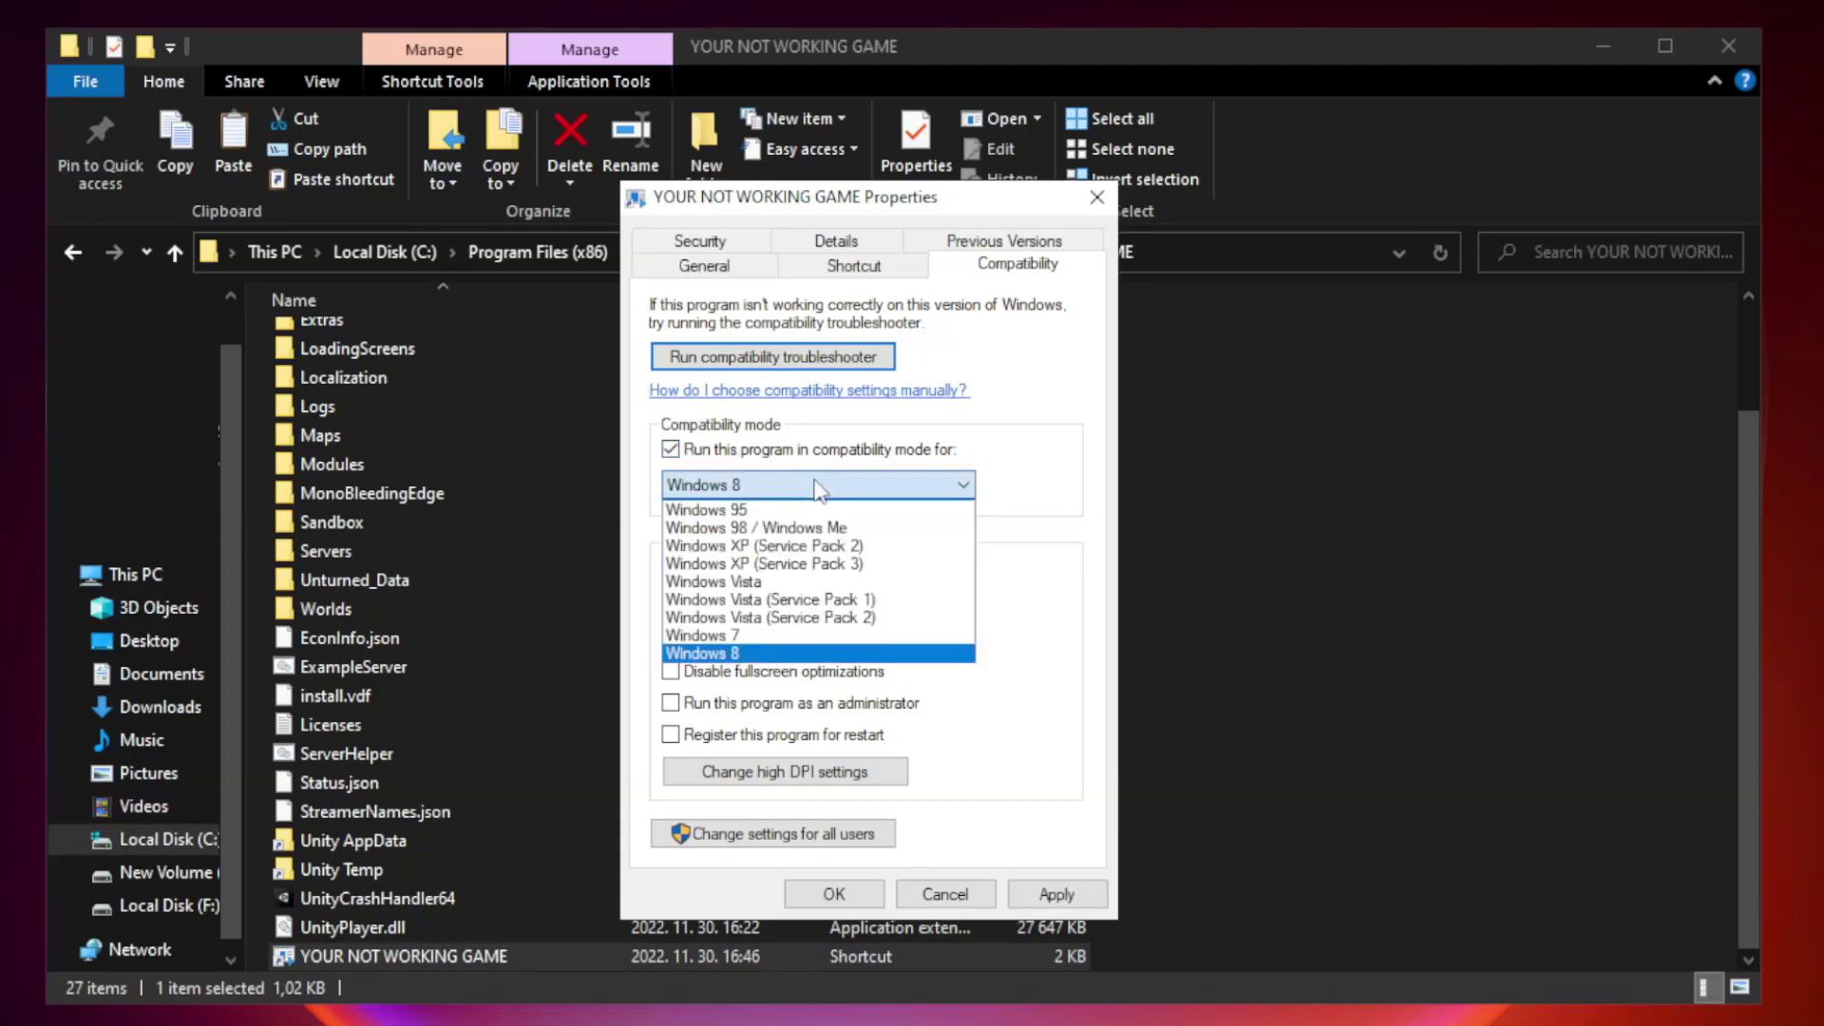
left_click(774, 654)
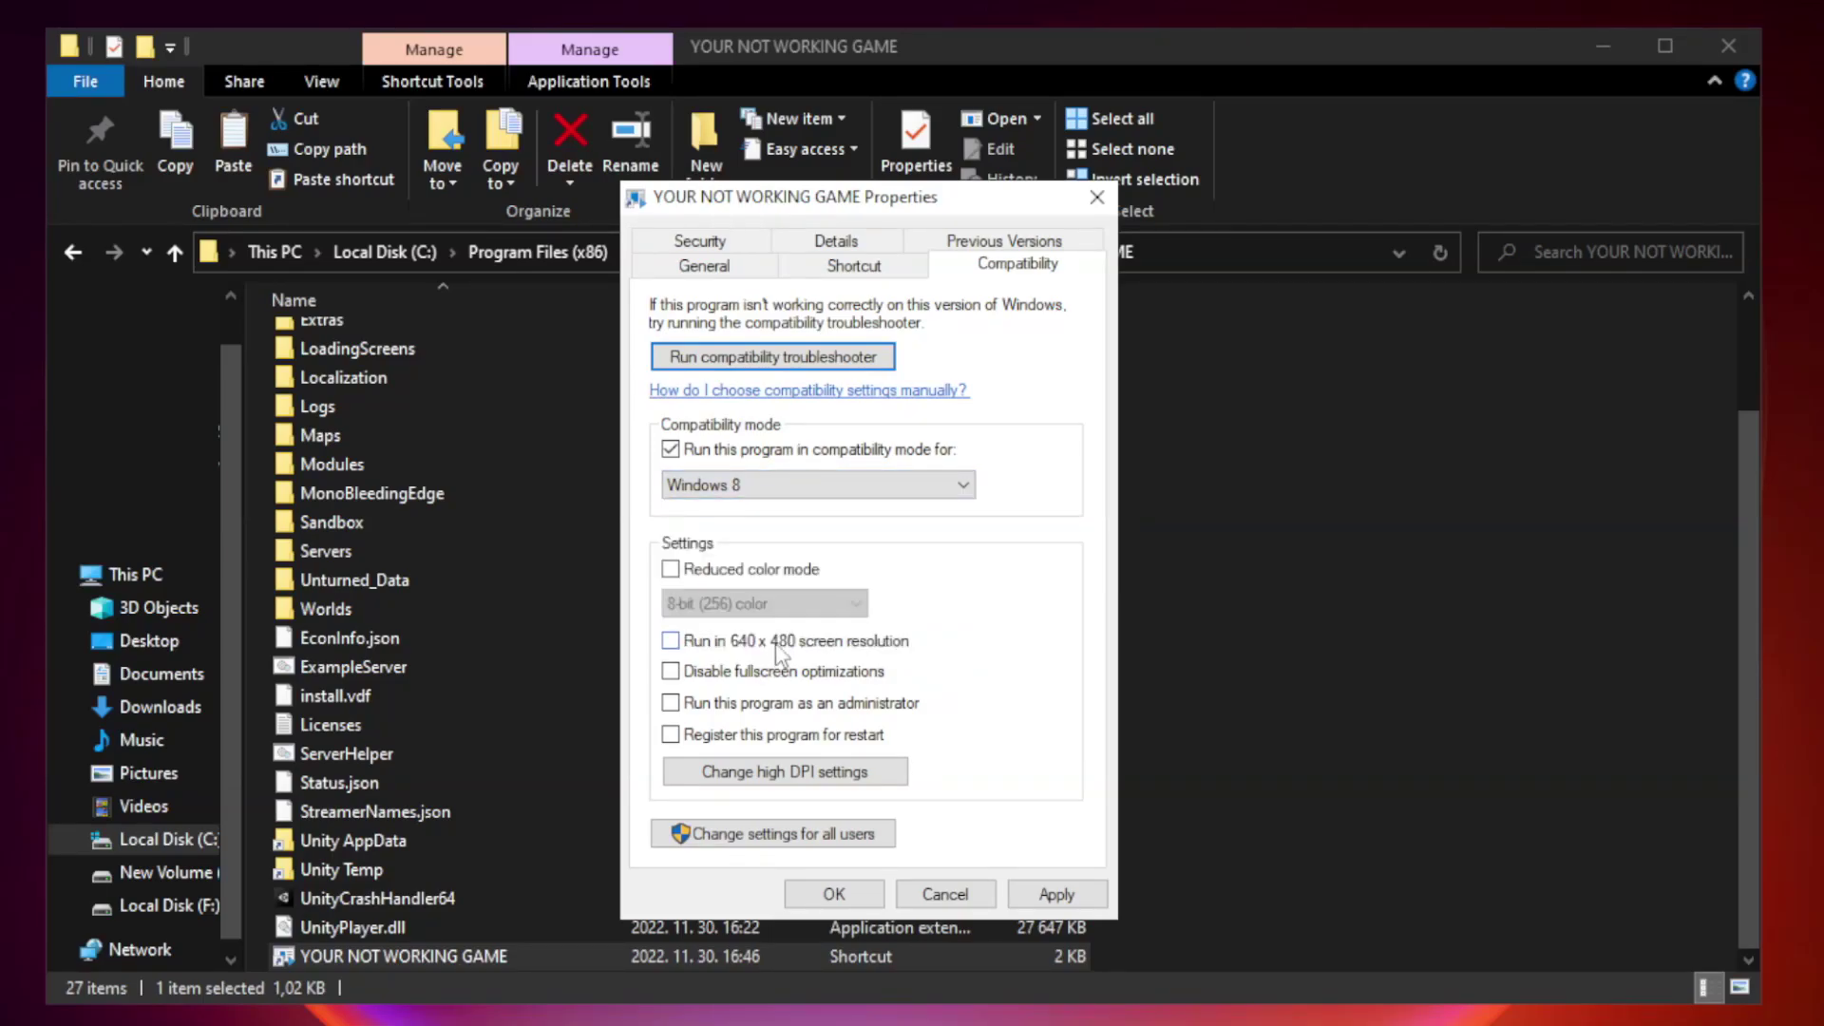
left_click(714, 680)
left_click(1053, 898)
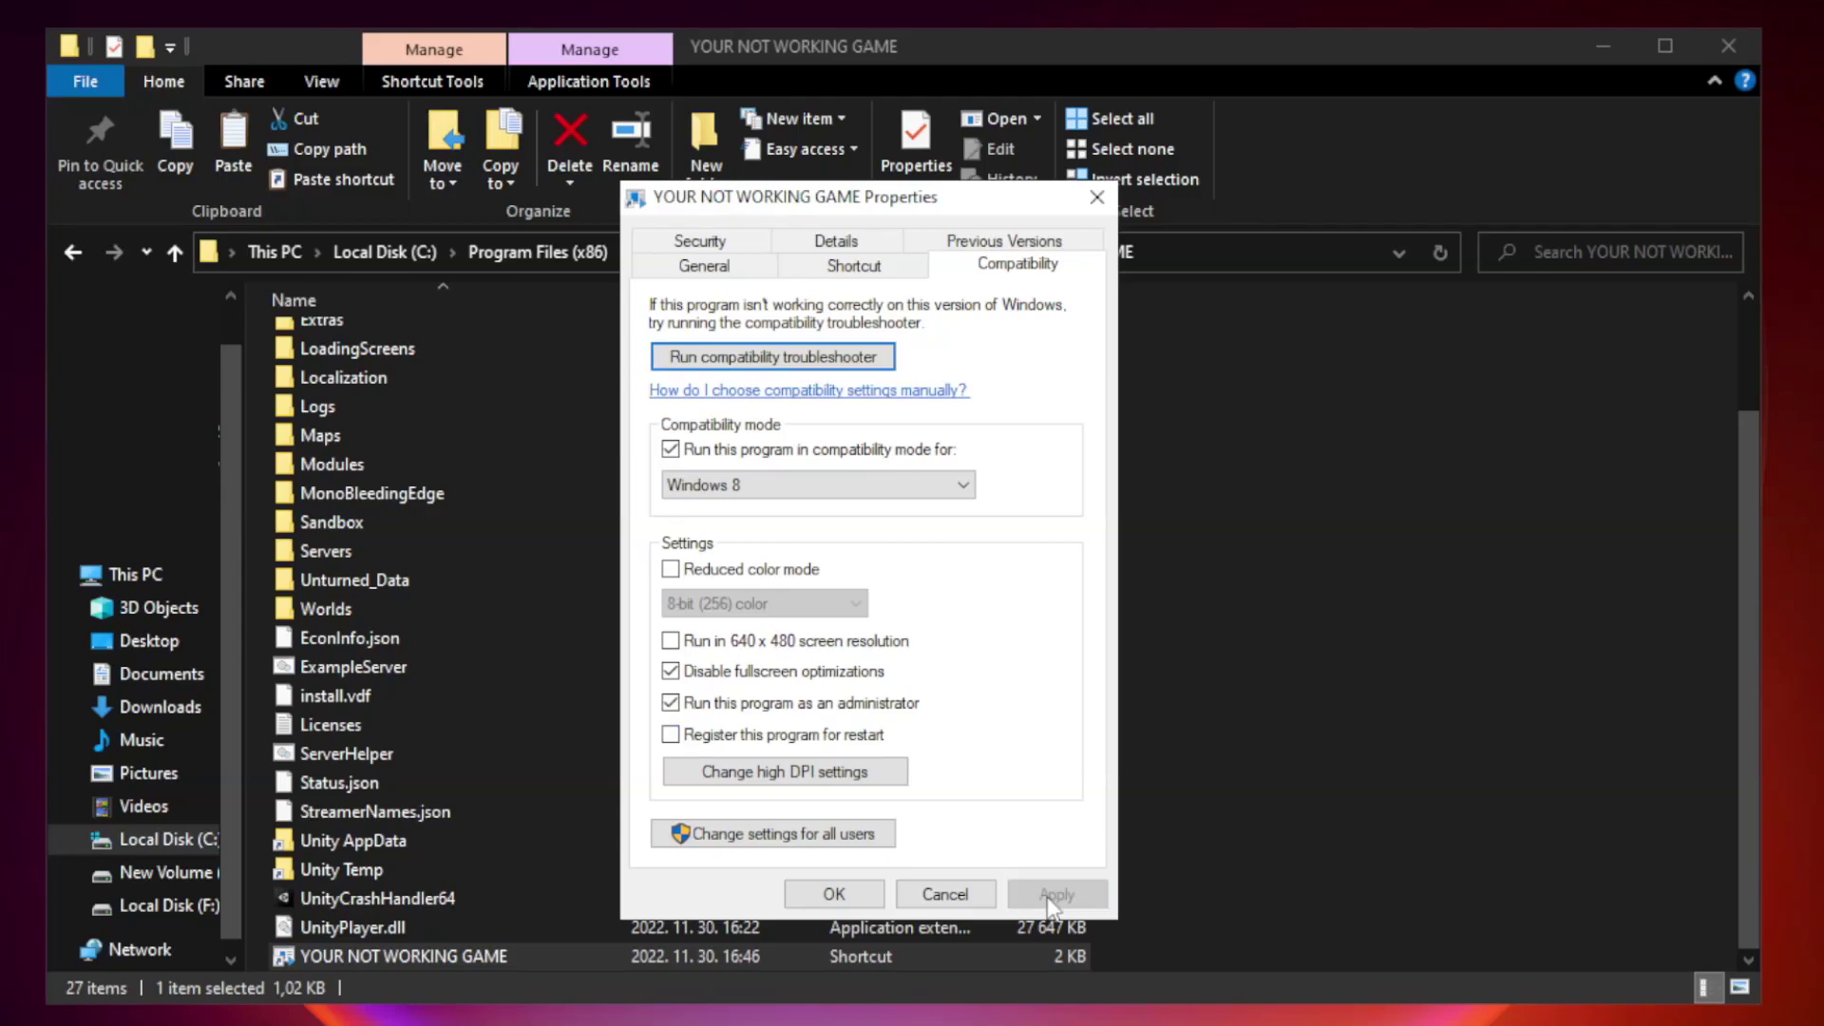
left_click(832, 897)
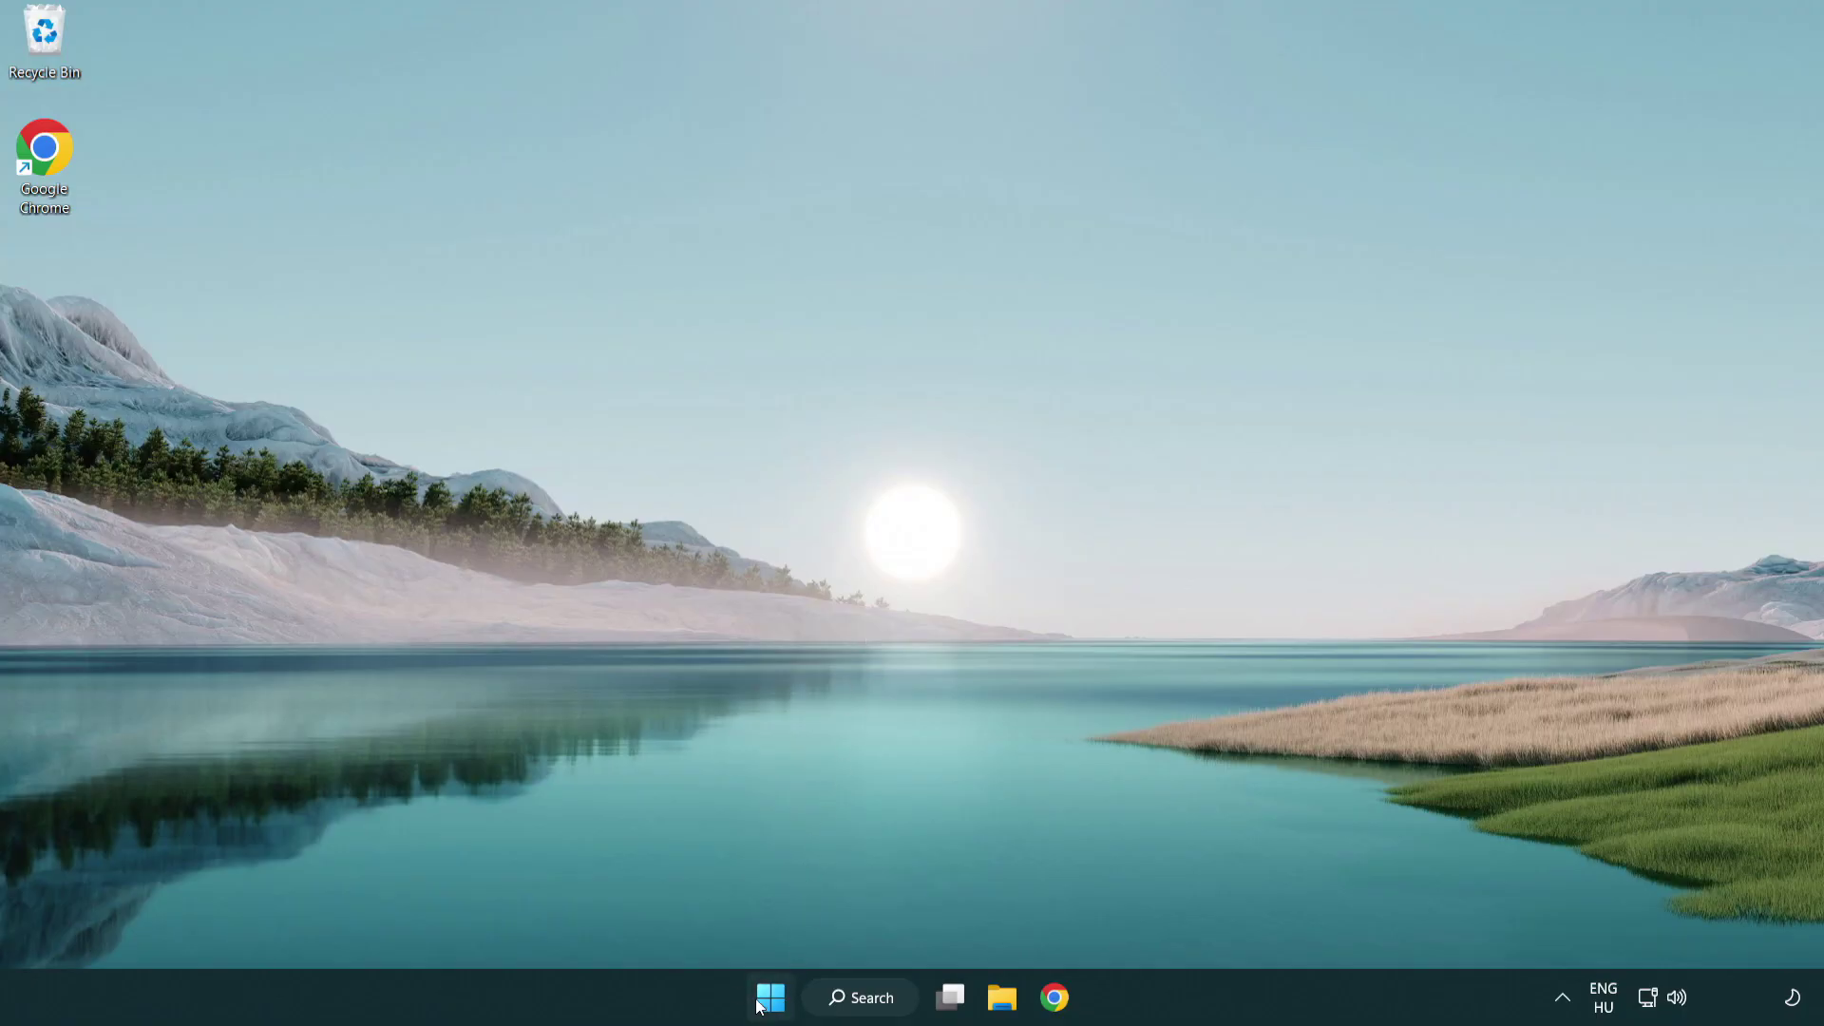
In Task Manager's Startup tab, disable Terminal, Phone Link, Cortana and Windows Security notifications
right_click(771, 1006)
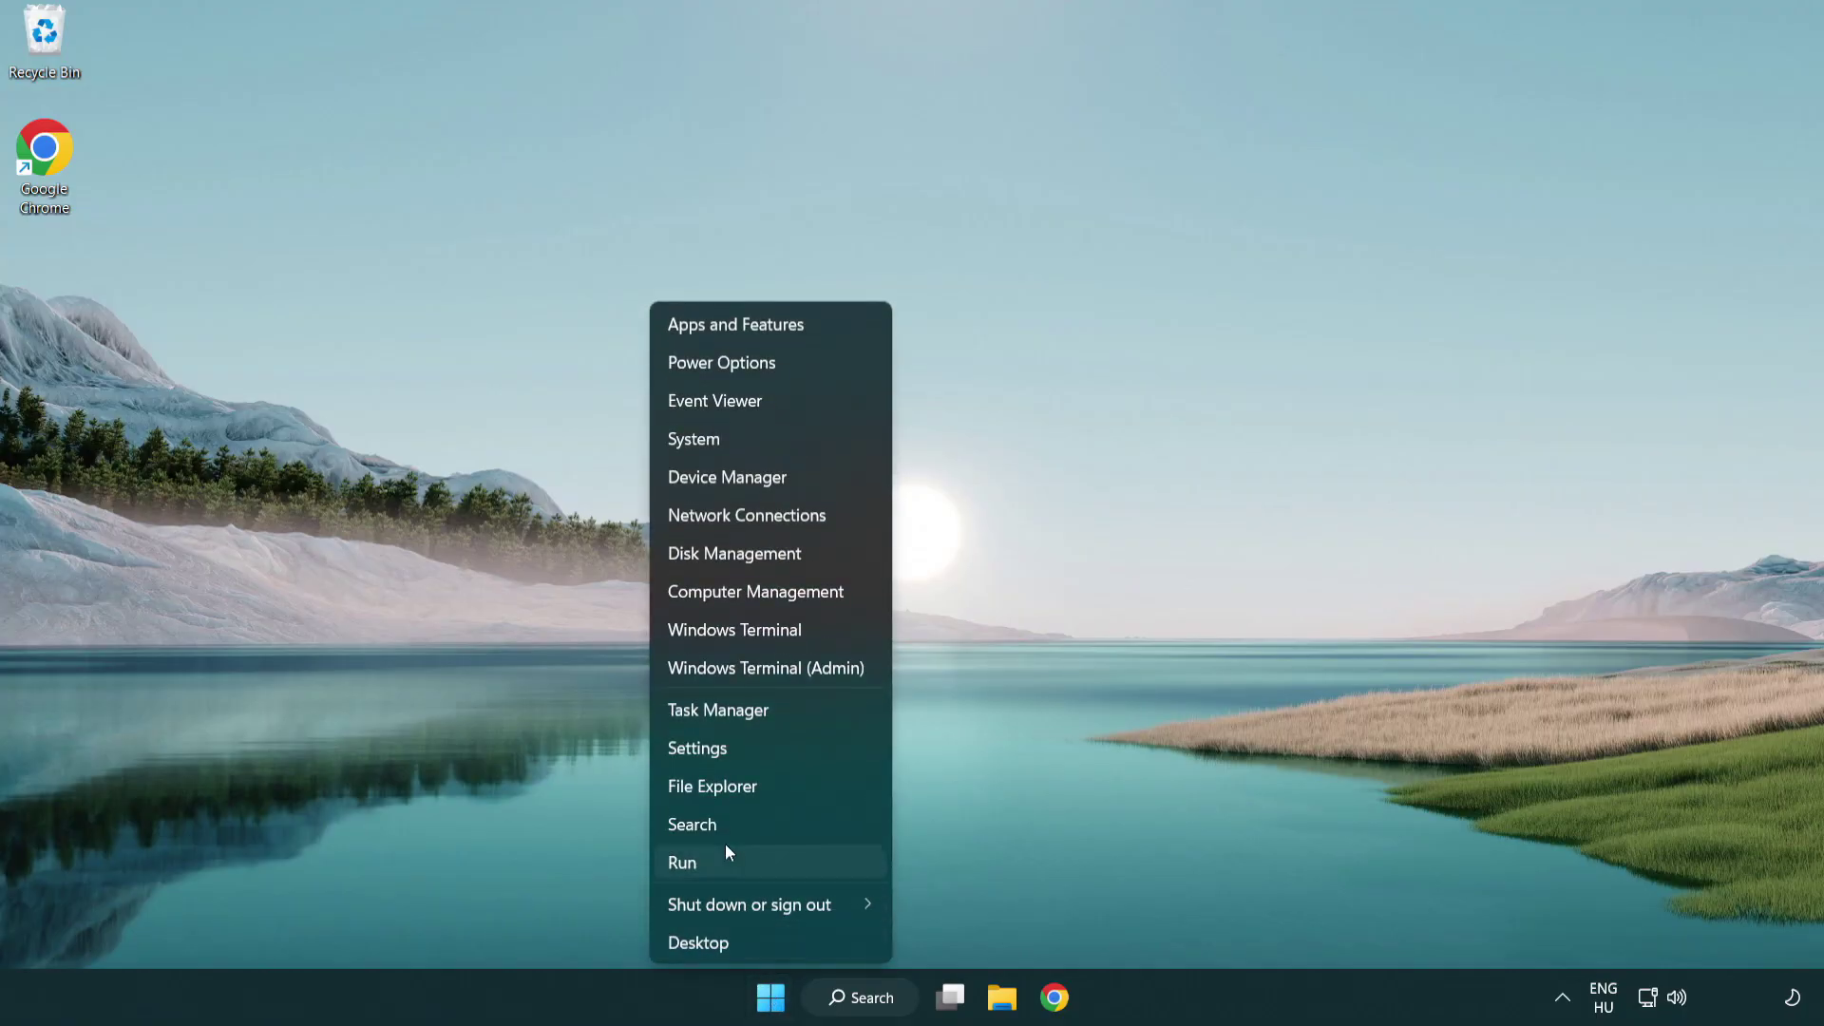
left_click(806, 715)
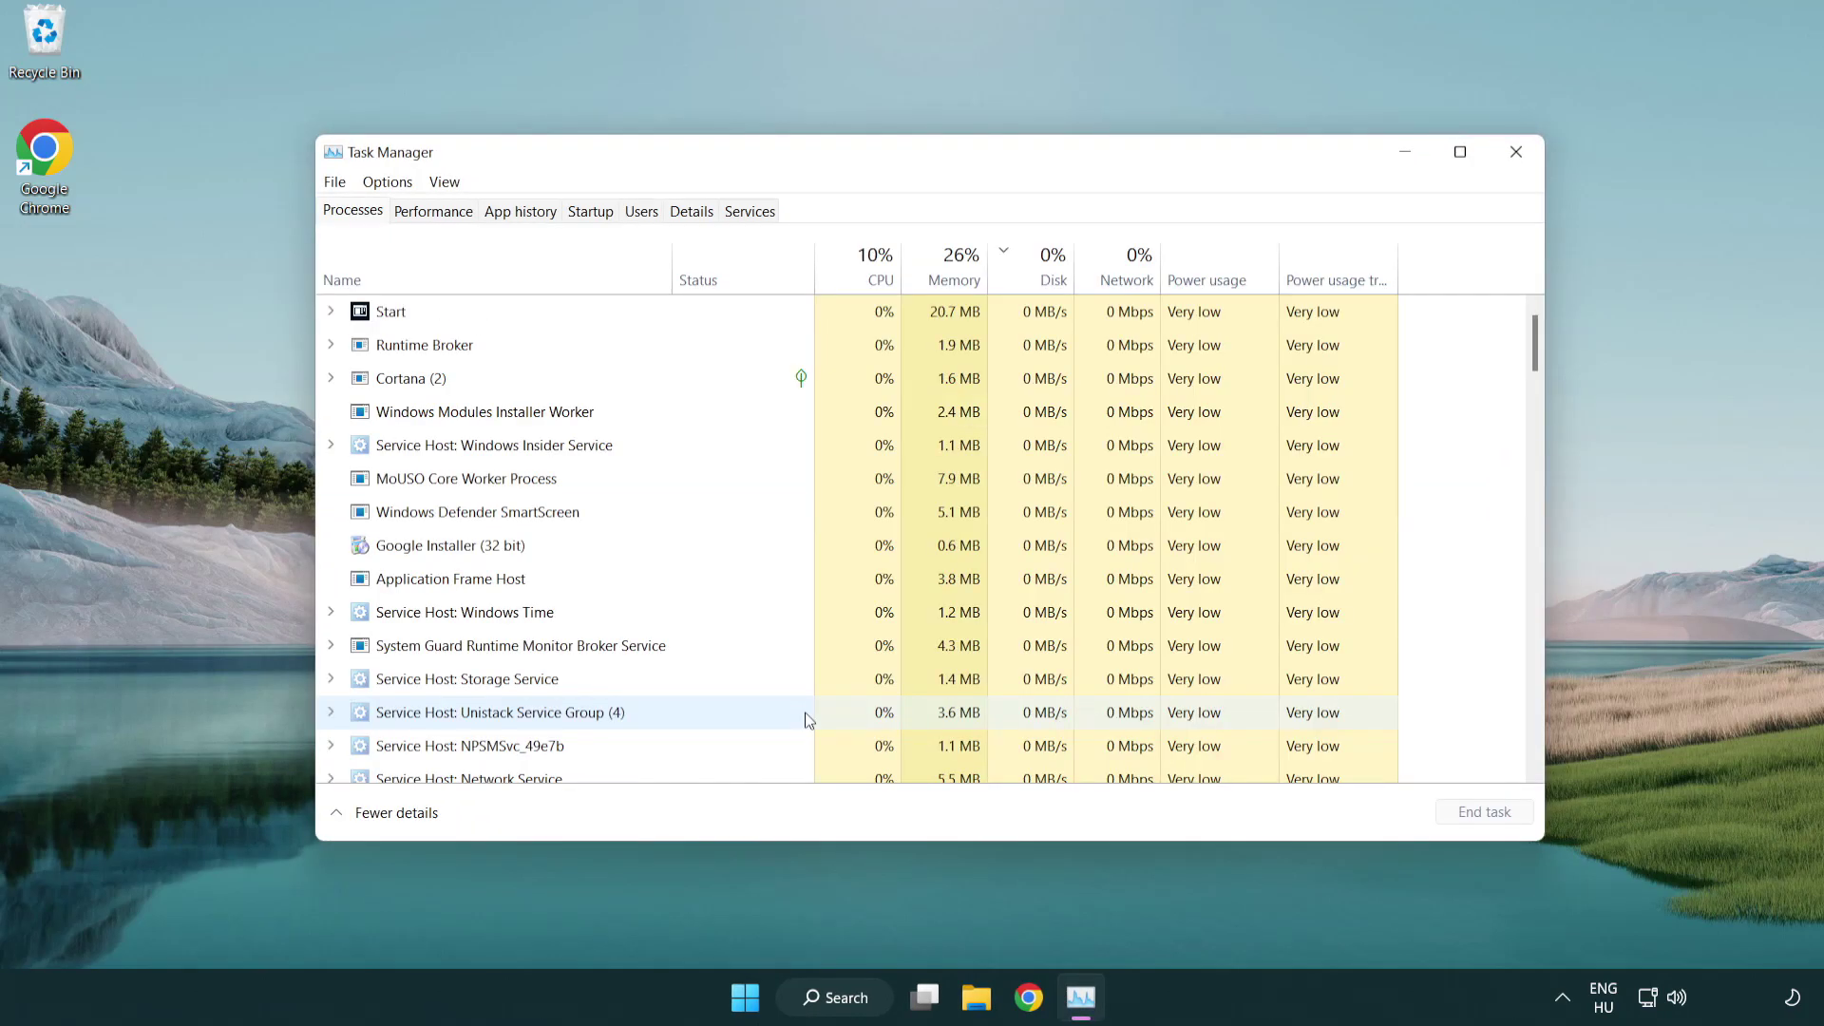
left_click(591, 212)
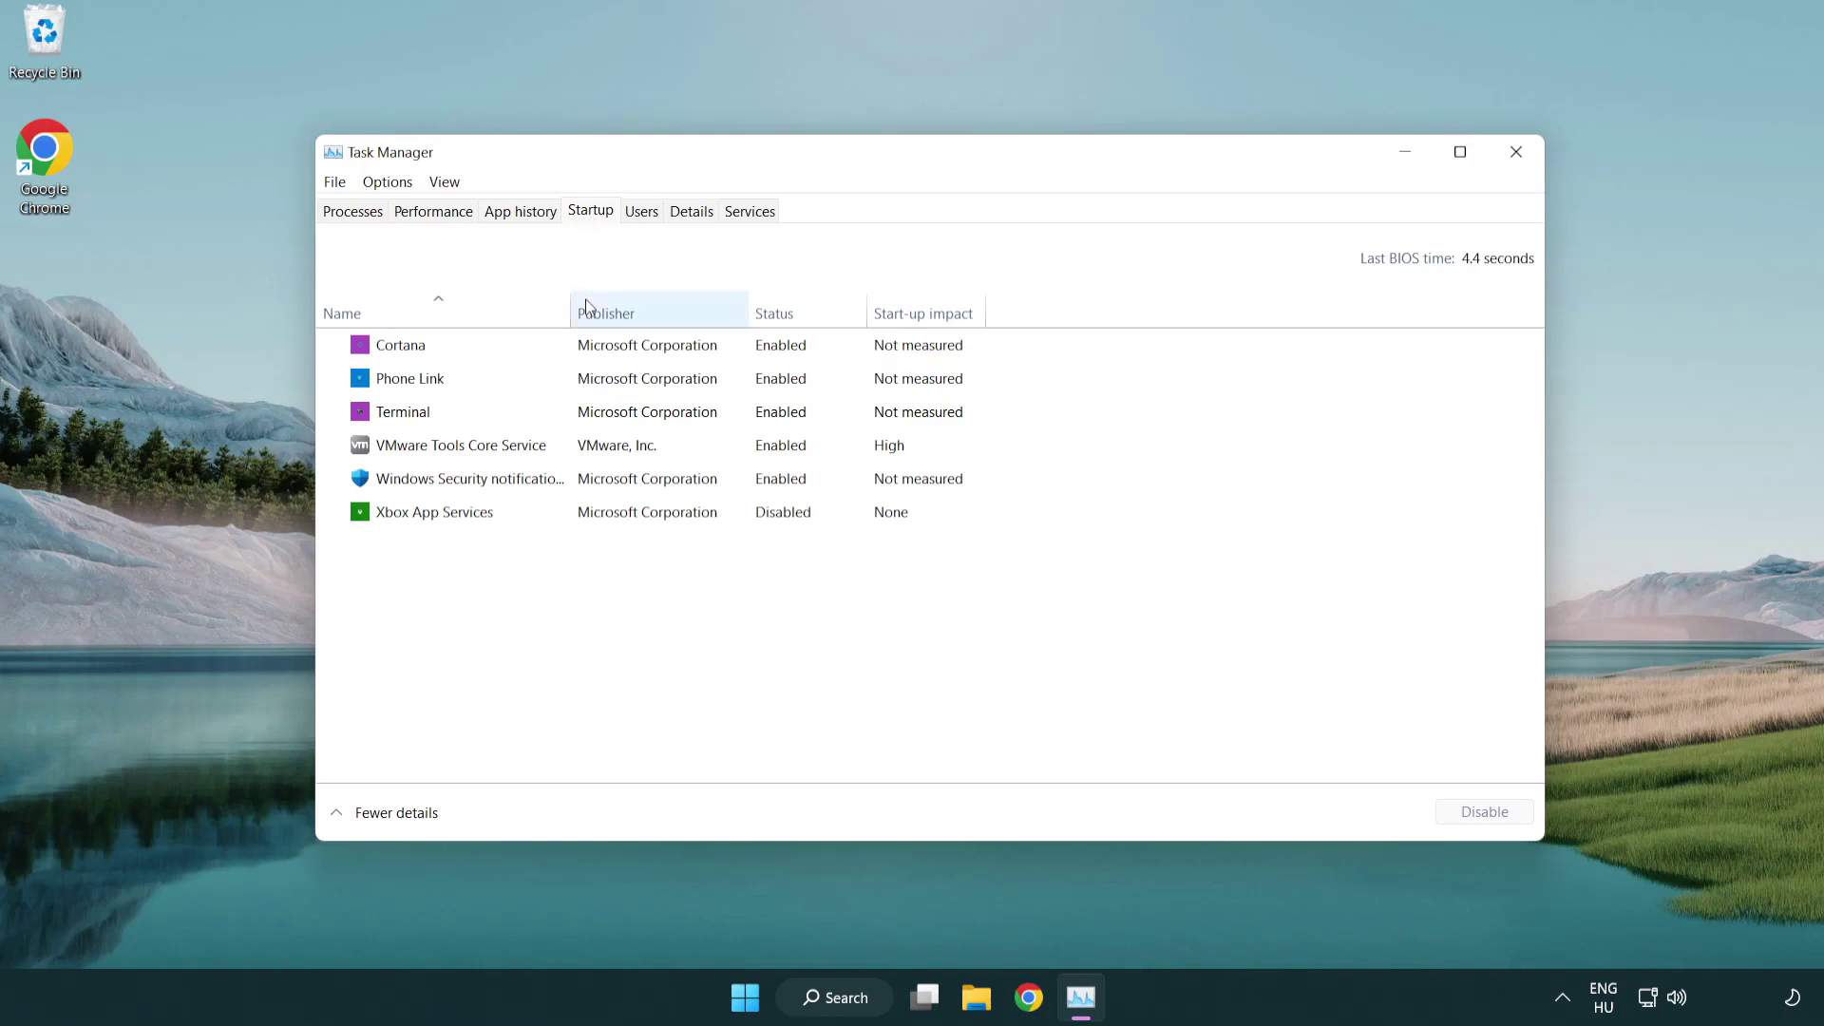
left_click(597, 416)
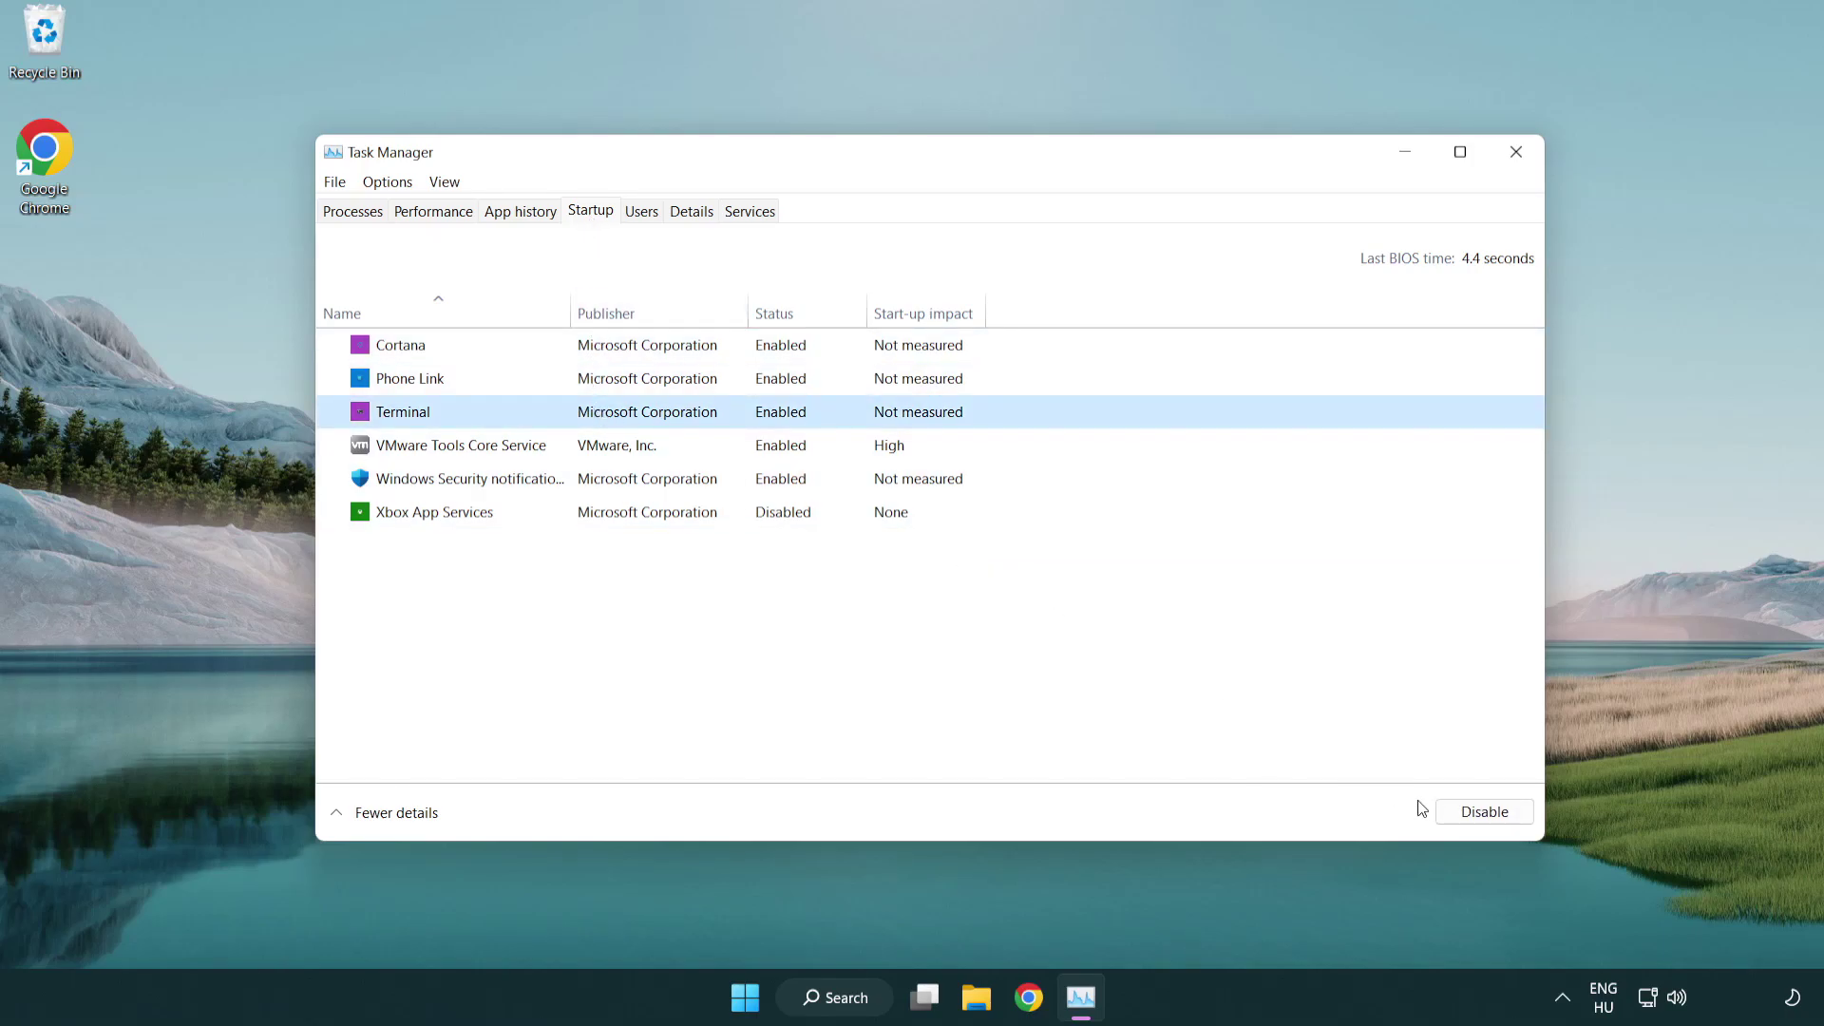
left_click(1448, 812)
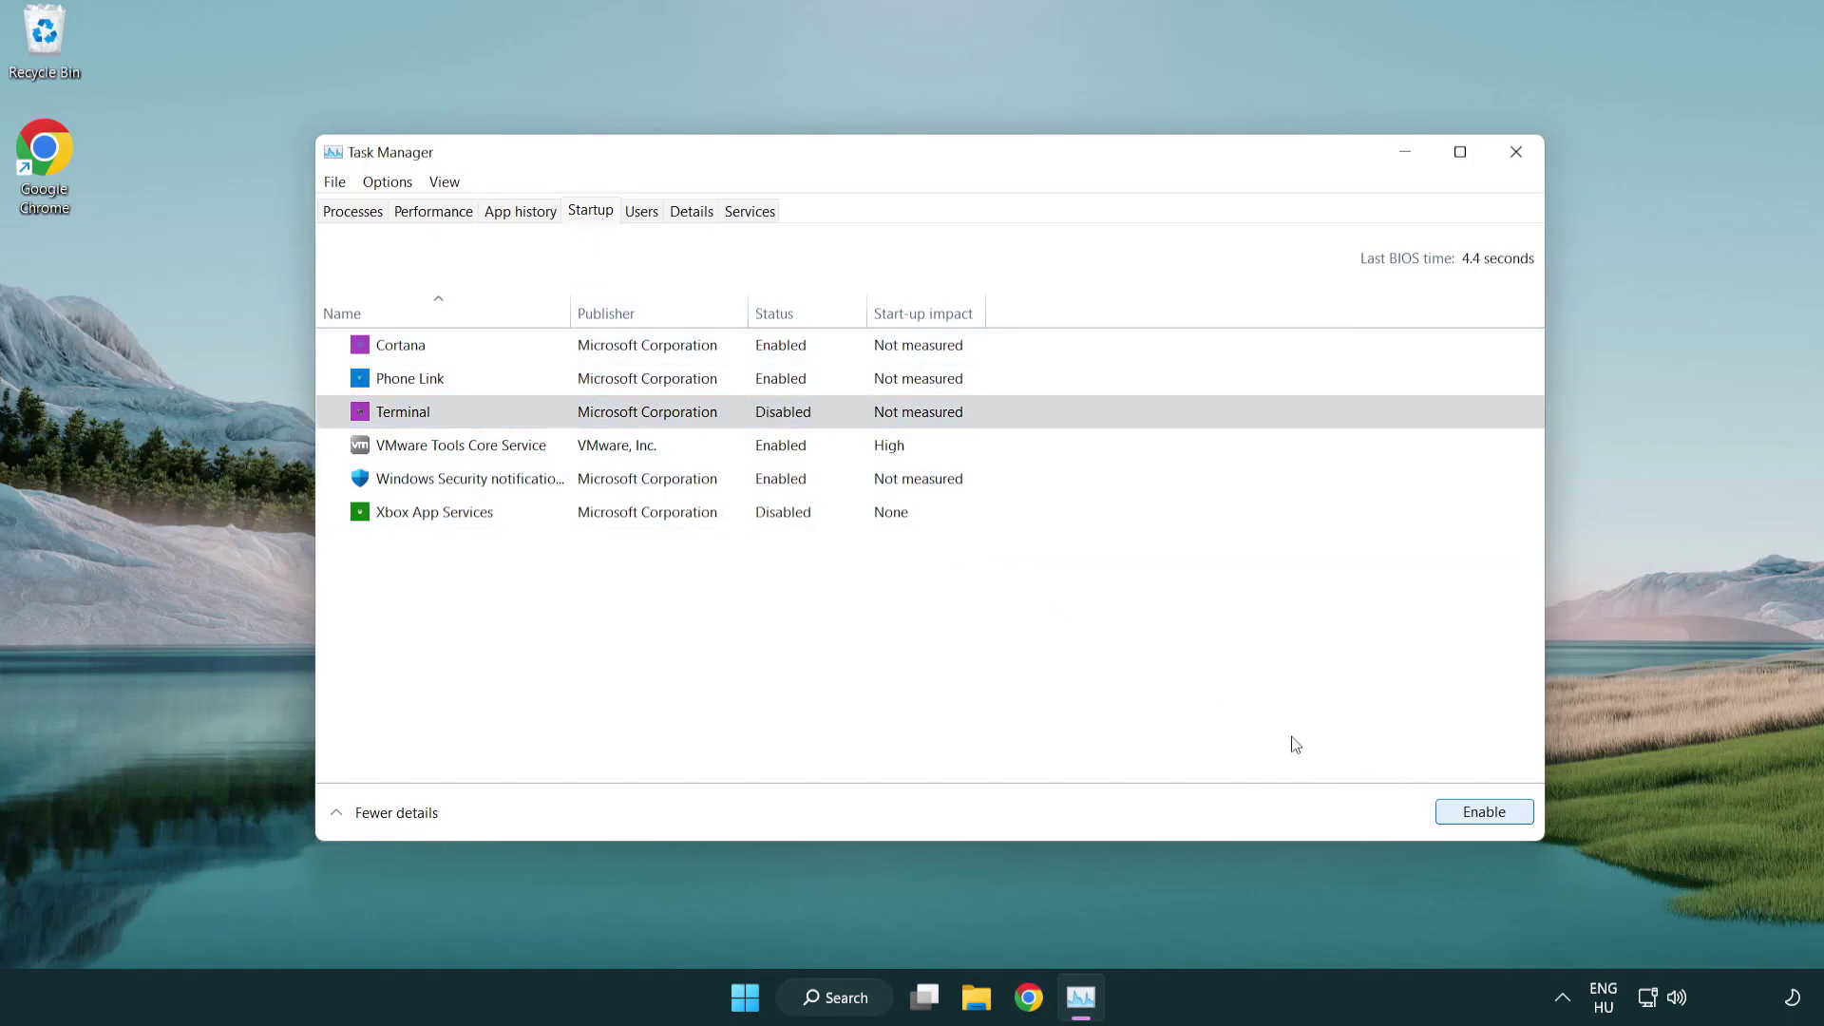
left_click(765, 385)
left_click(1484, 813)
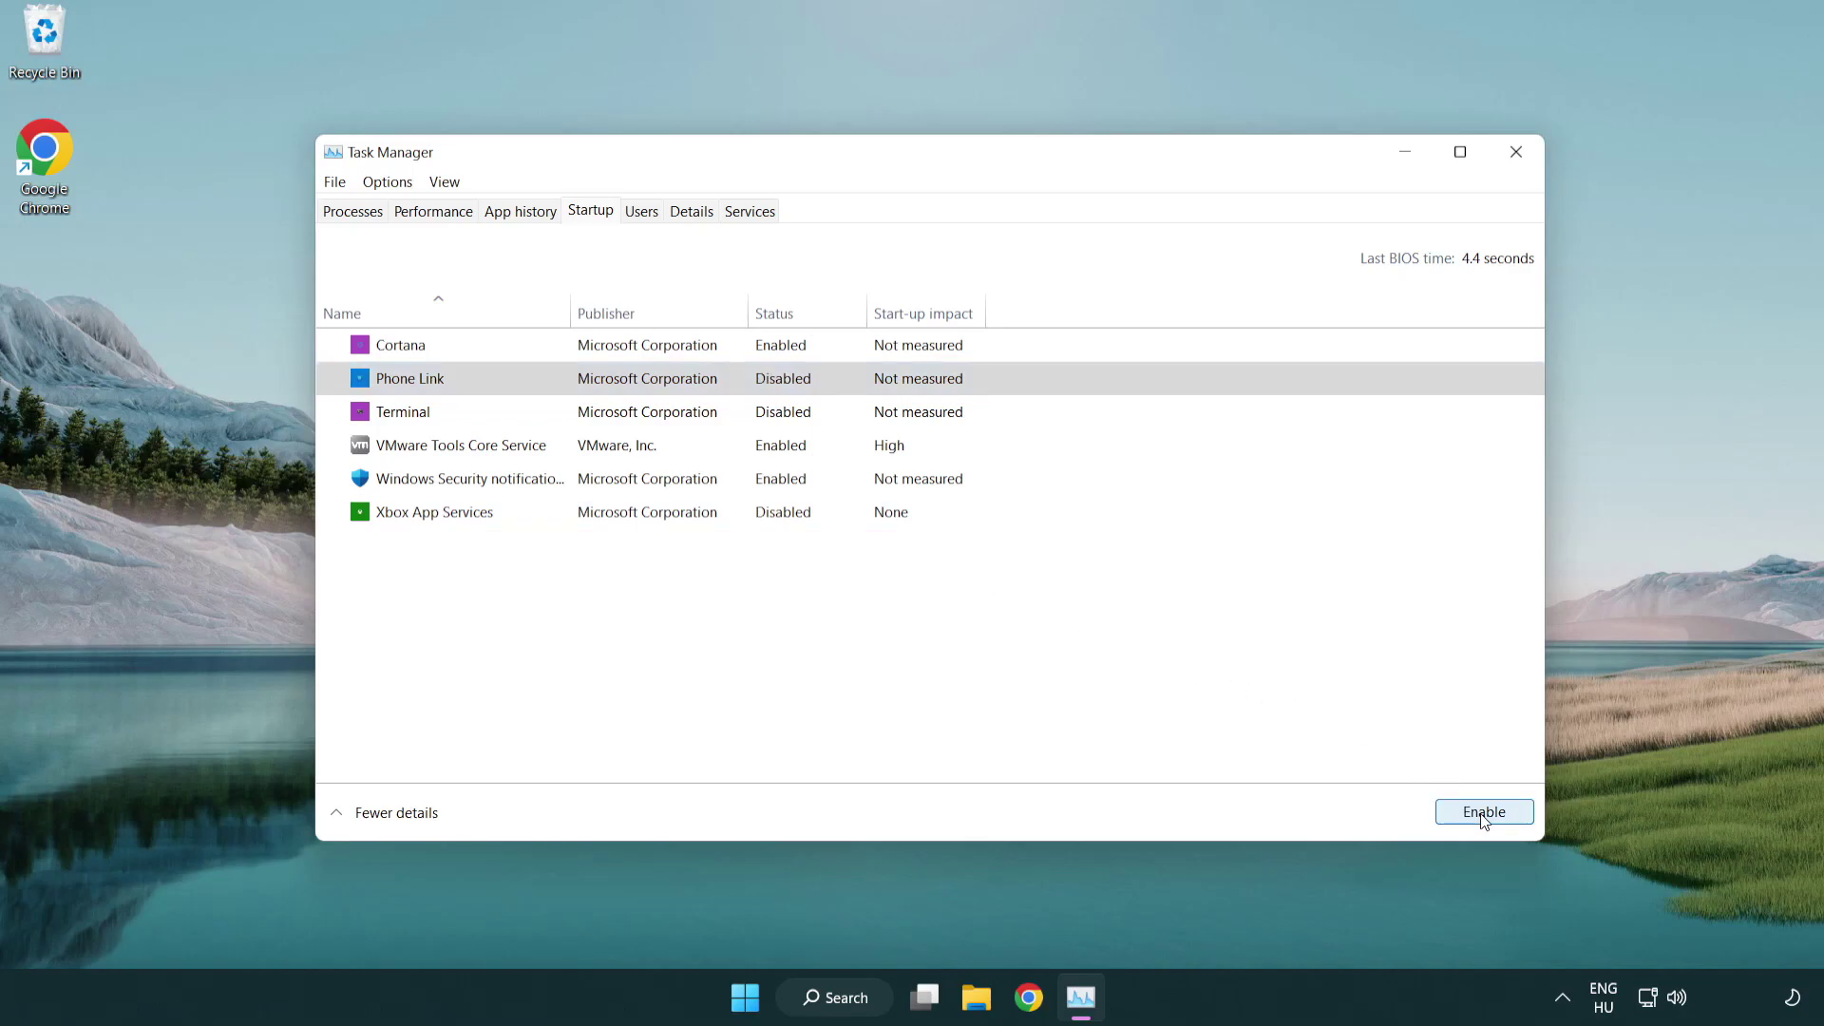
left_click(652, 355)
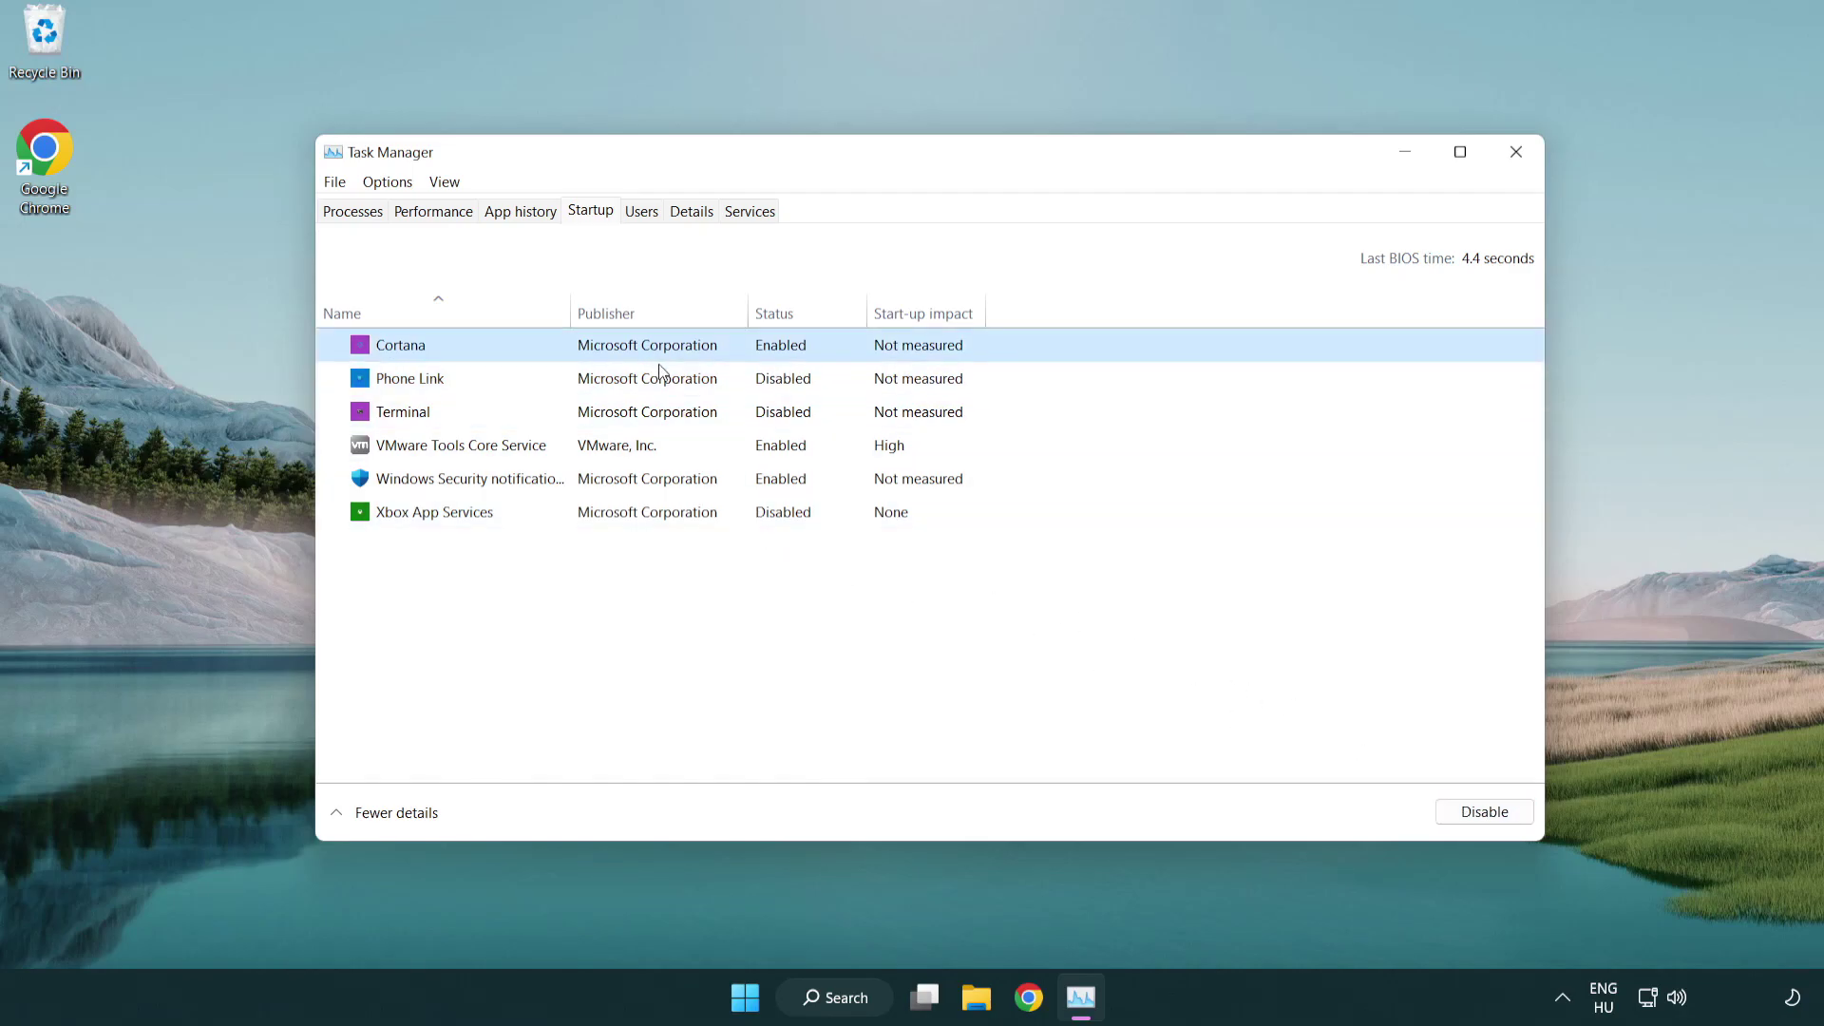
left_click(1448, 807)
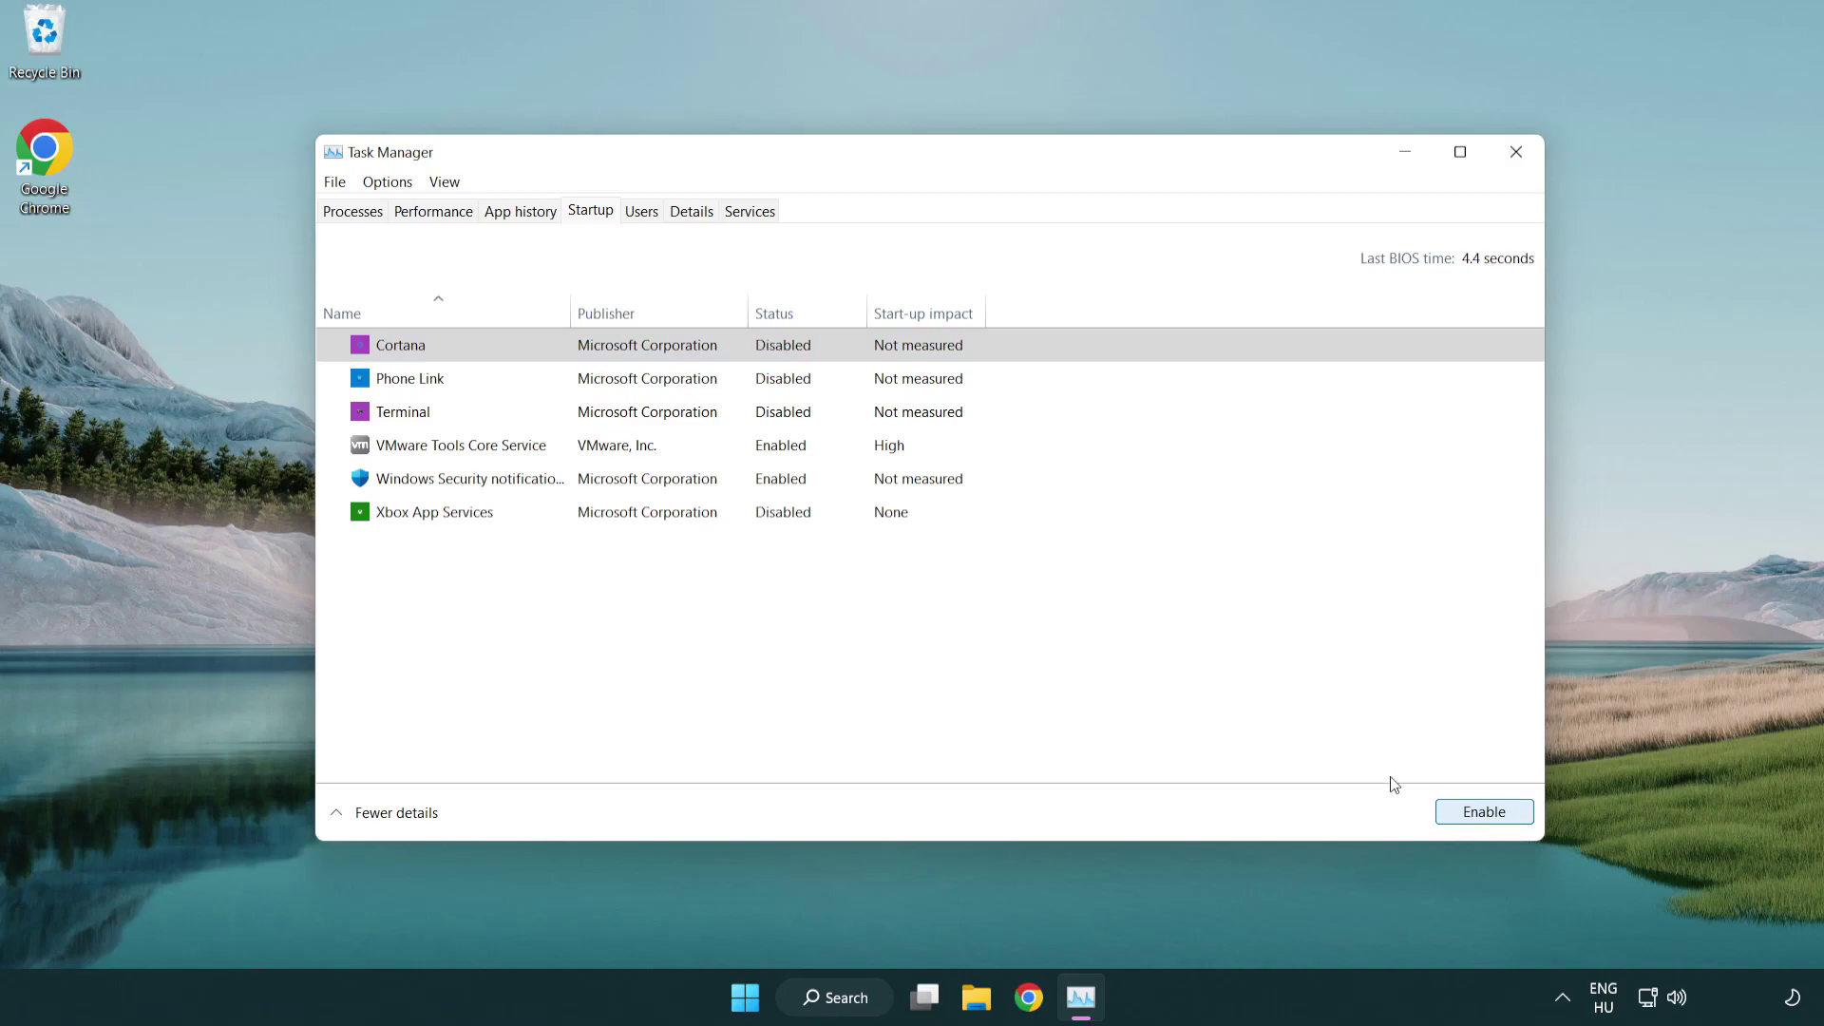
left_click(867, 489)
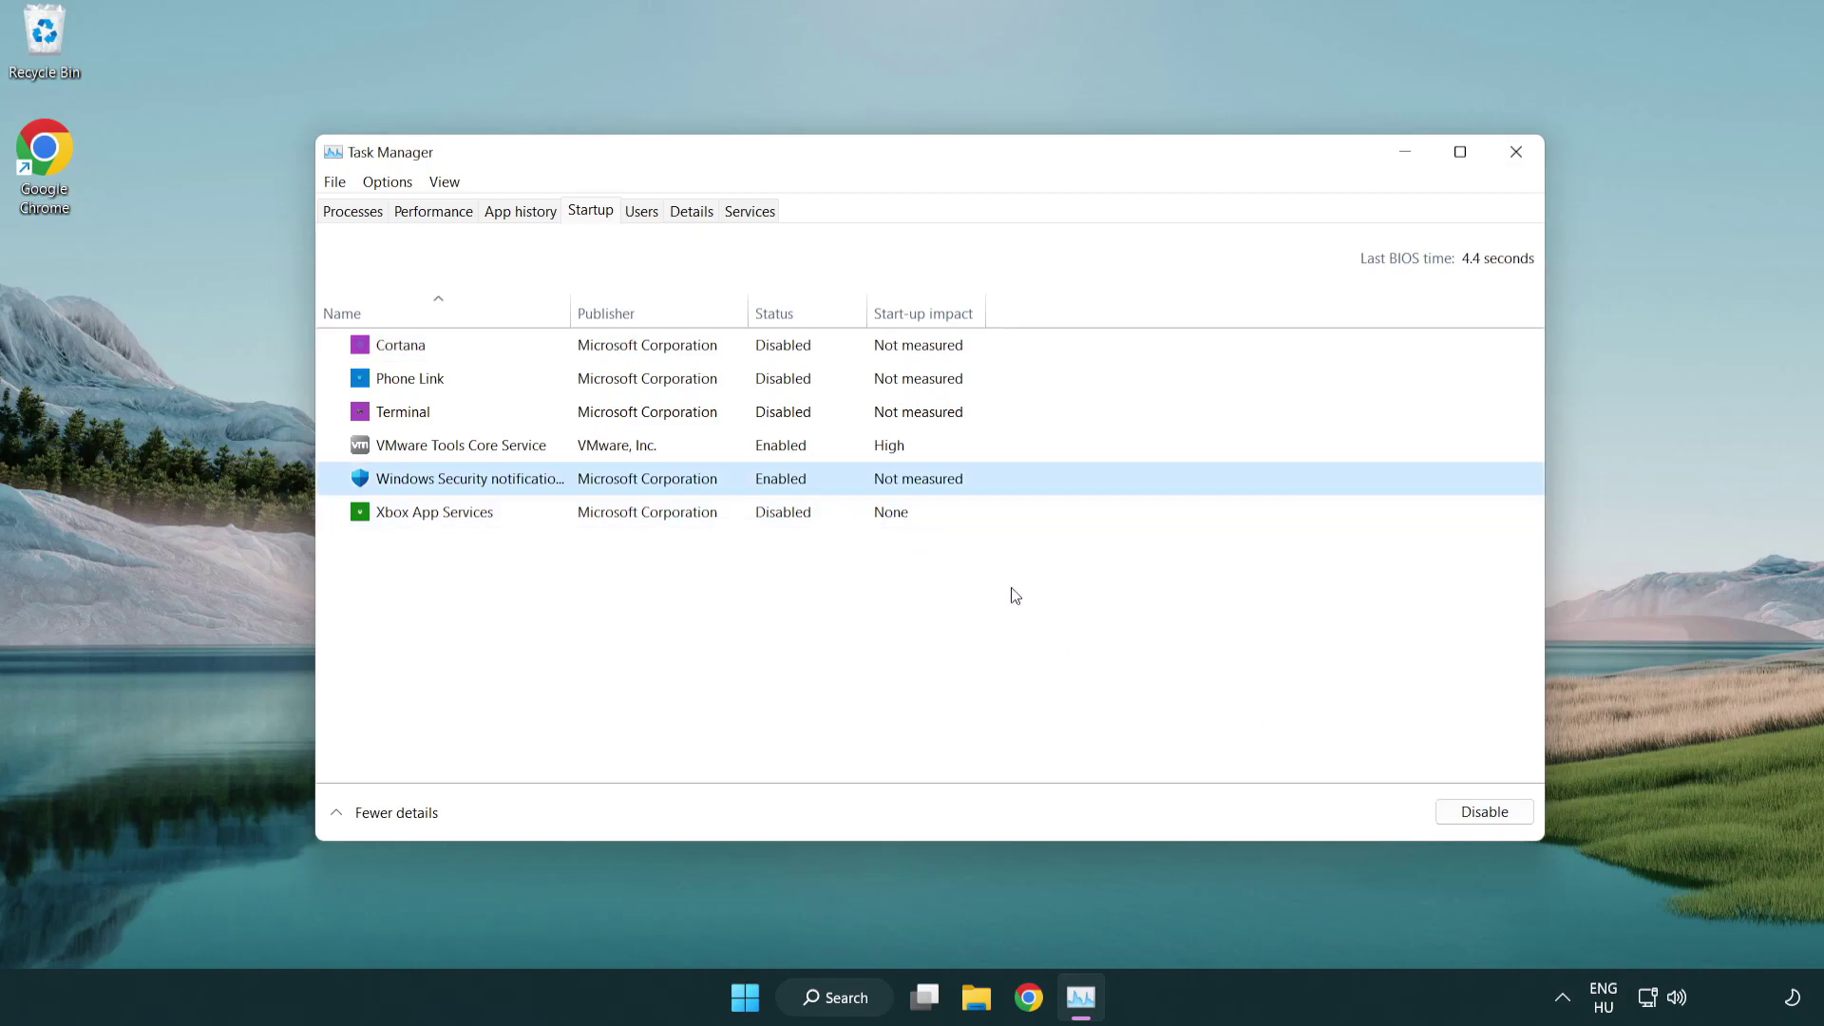
left_click(1439, 808)
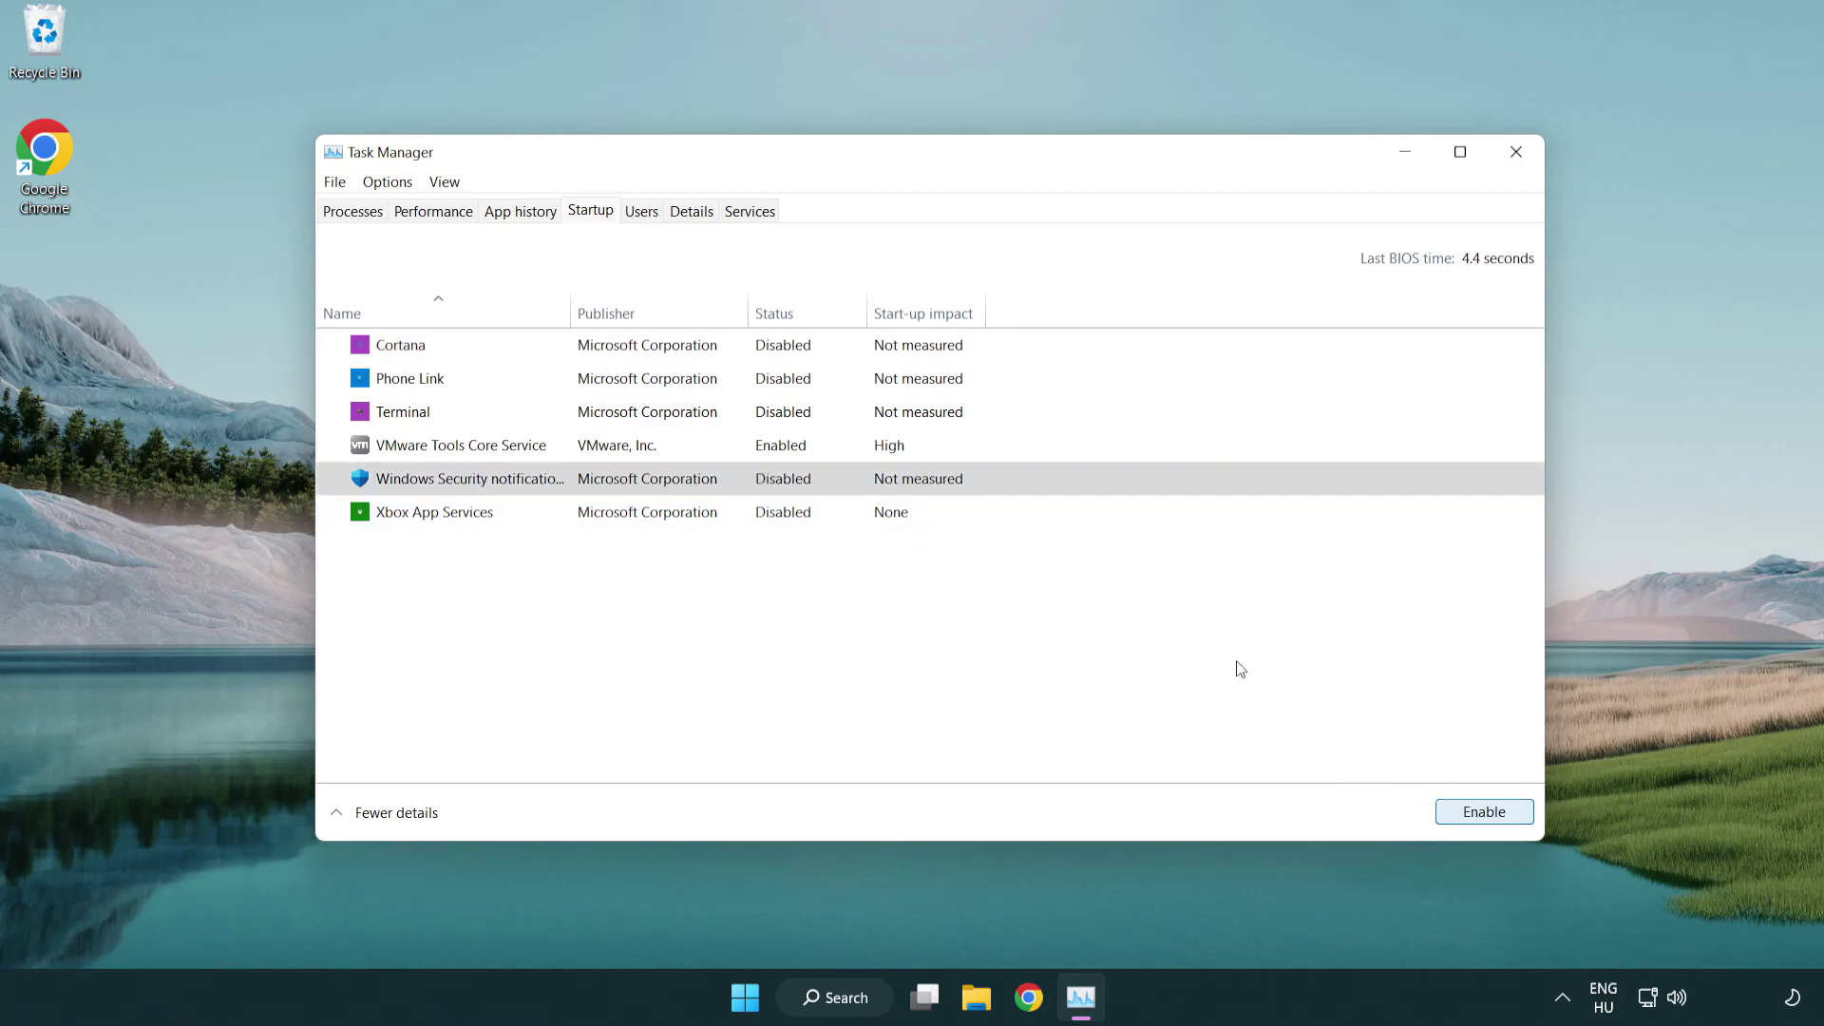
Close Task Manager, search 'cmd', and bring up Command Prompt's Run as administrator option
left_click(1521, 165)
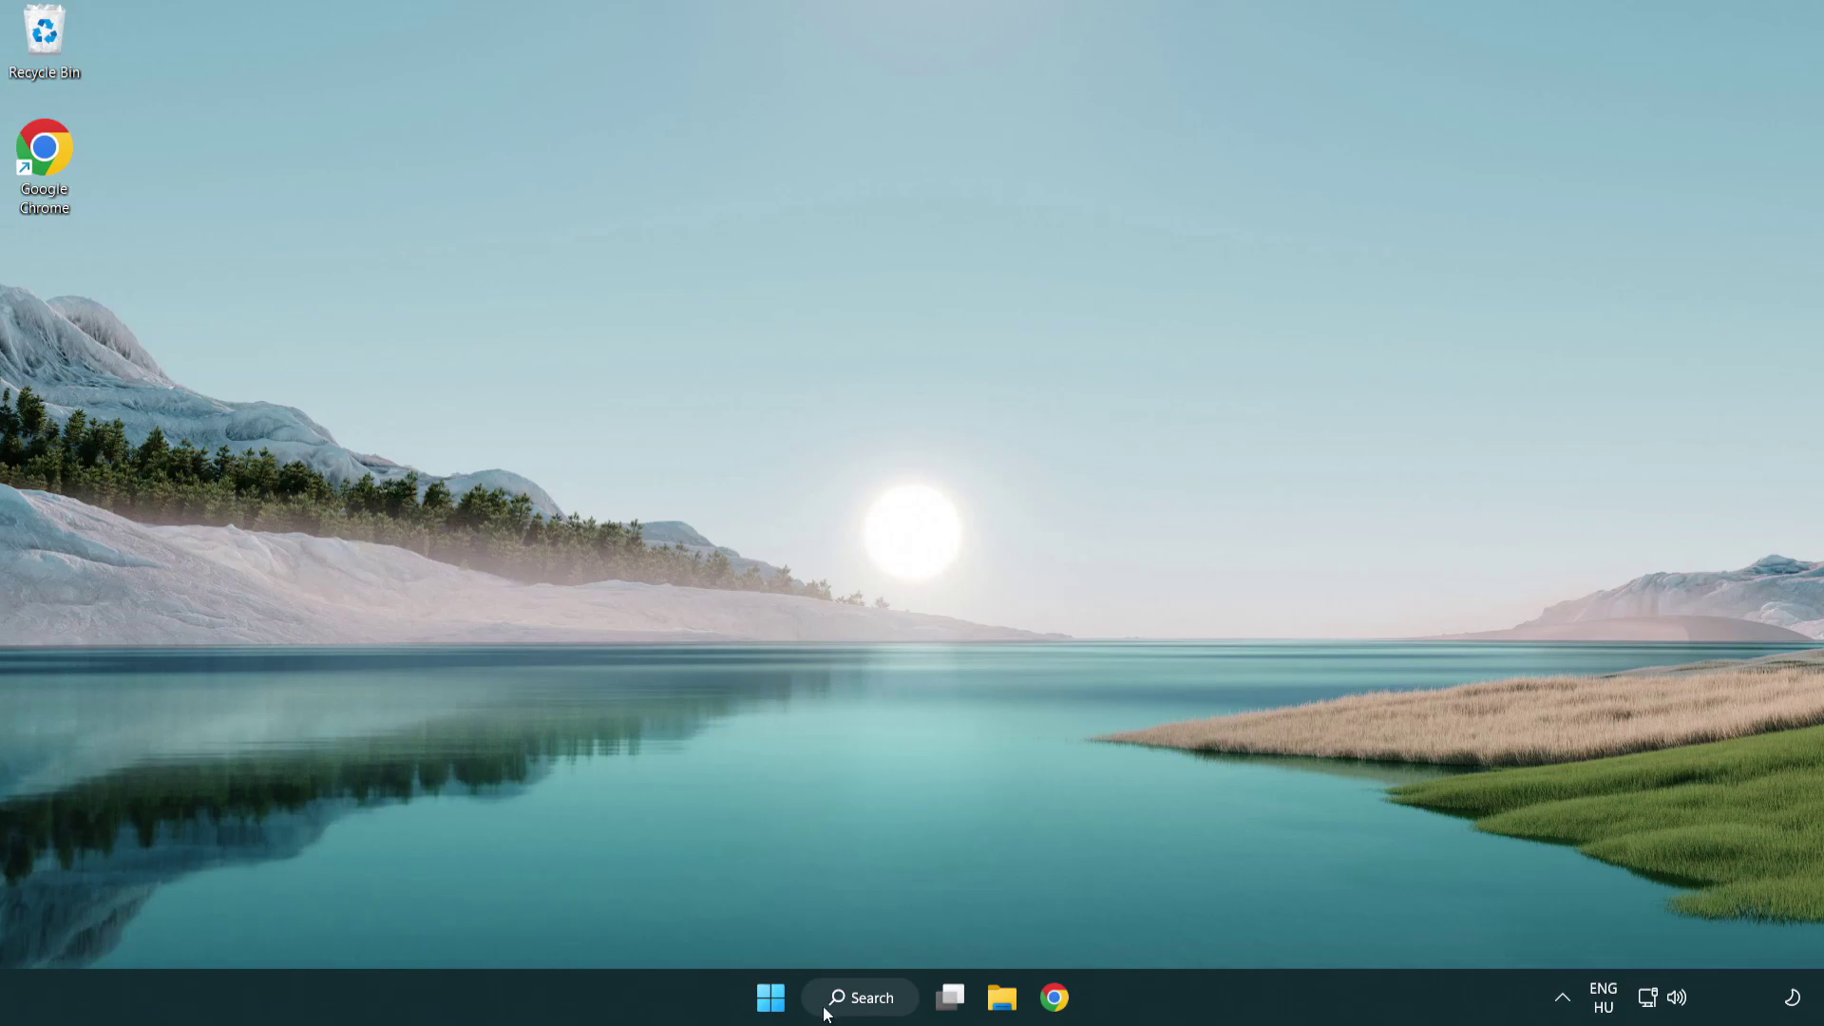
left_click(855, 997)
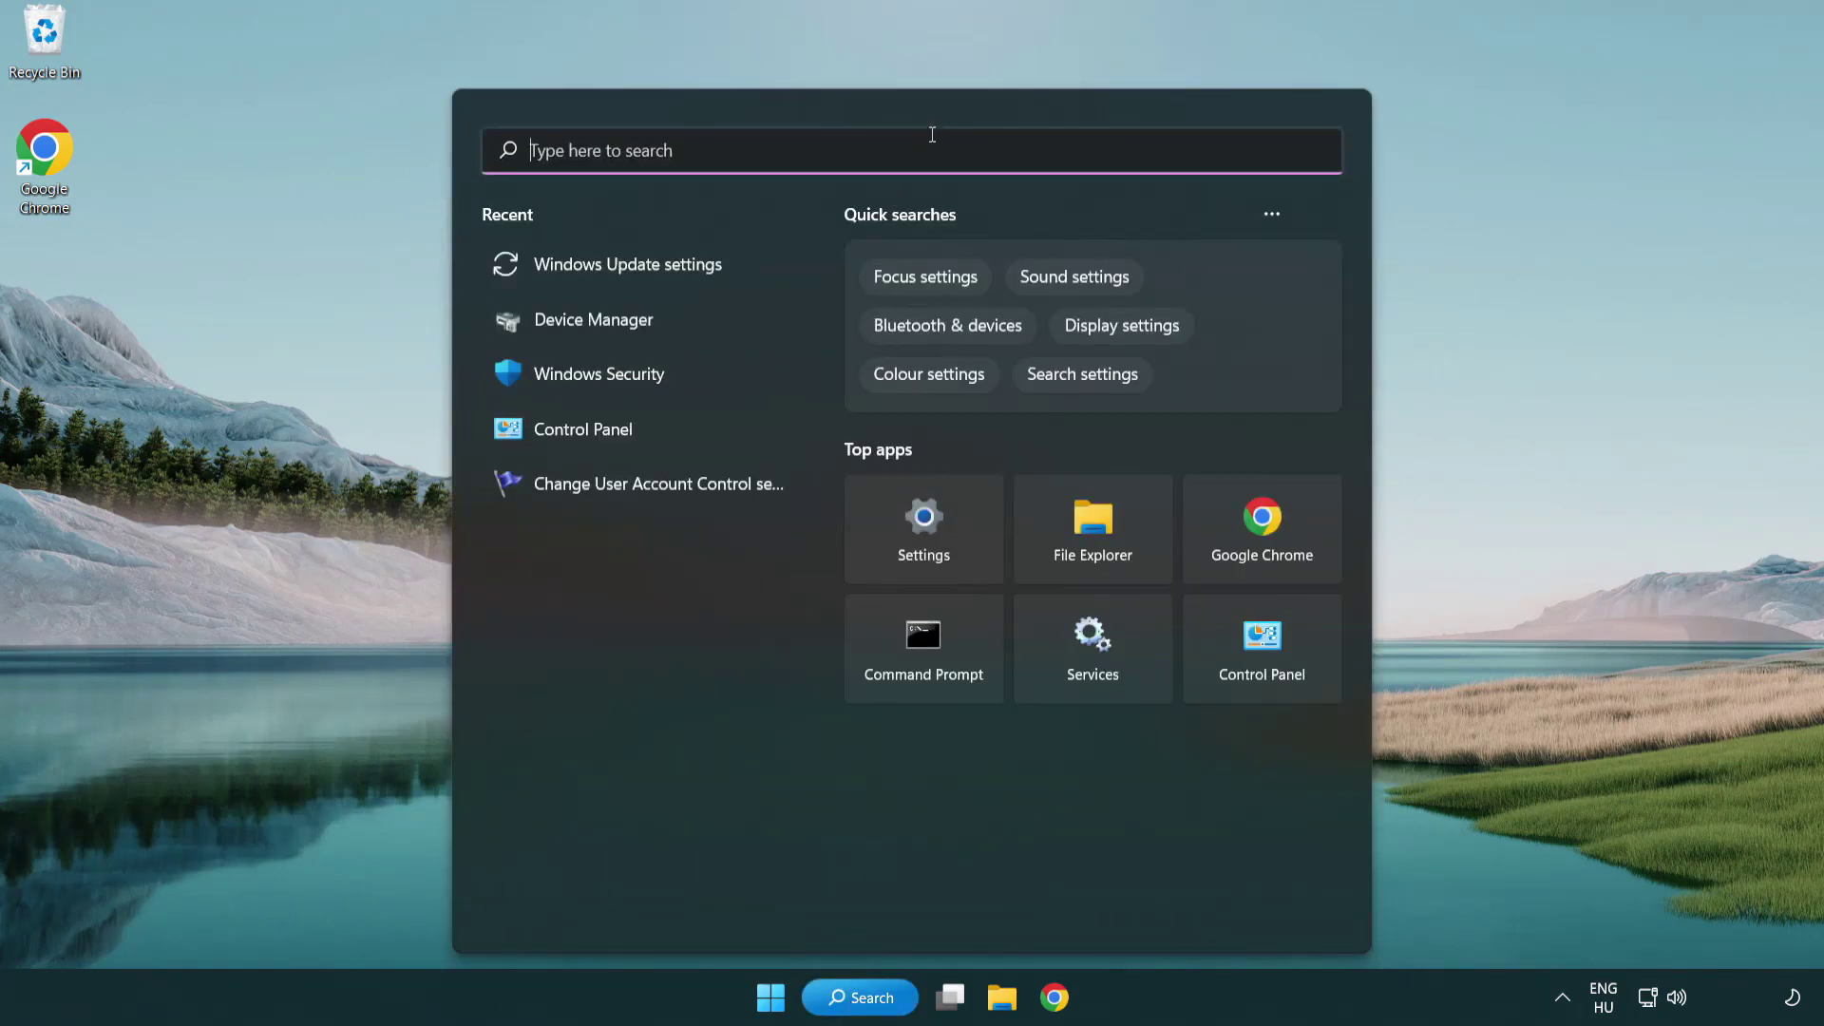
type("cmd")
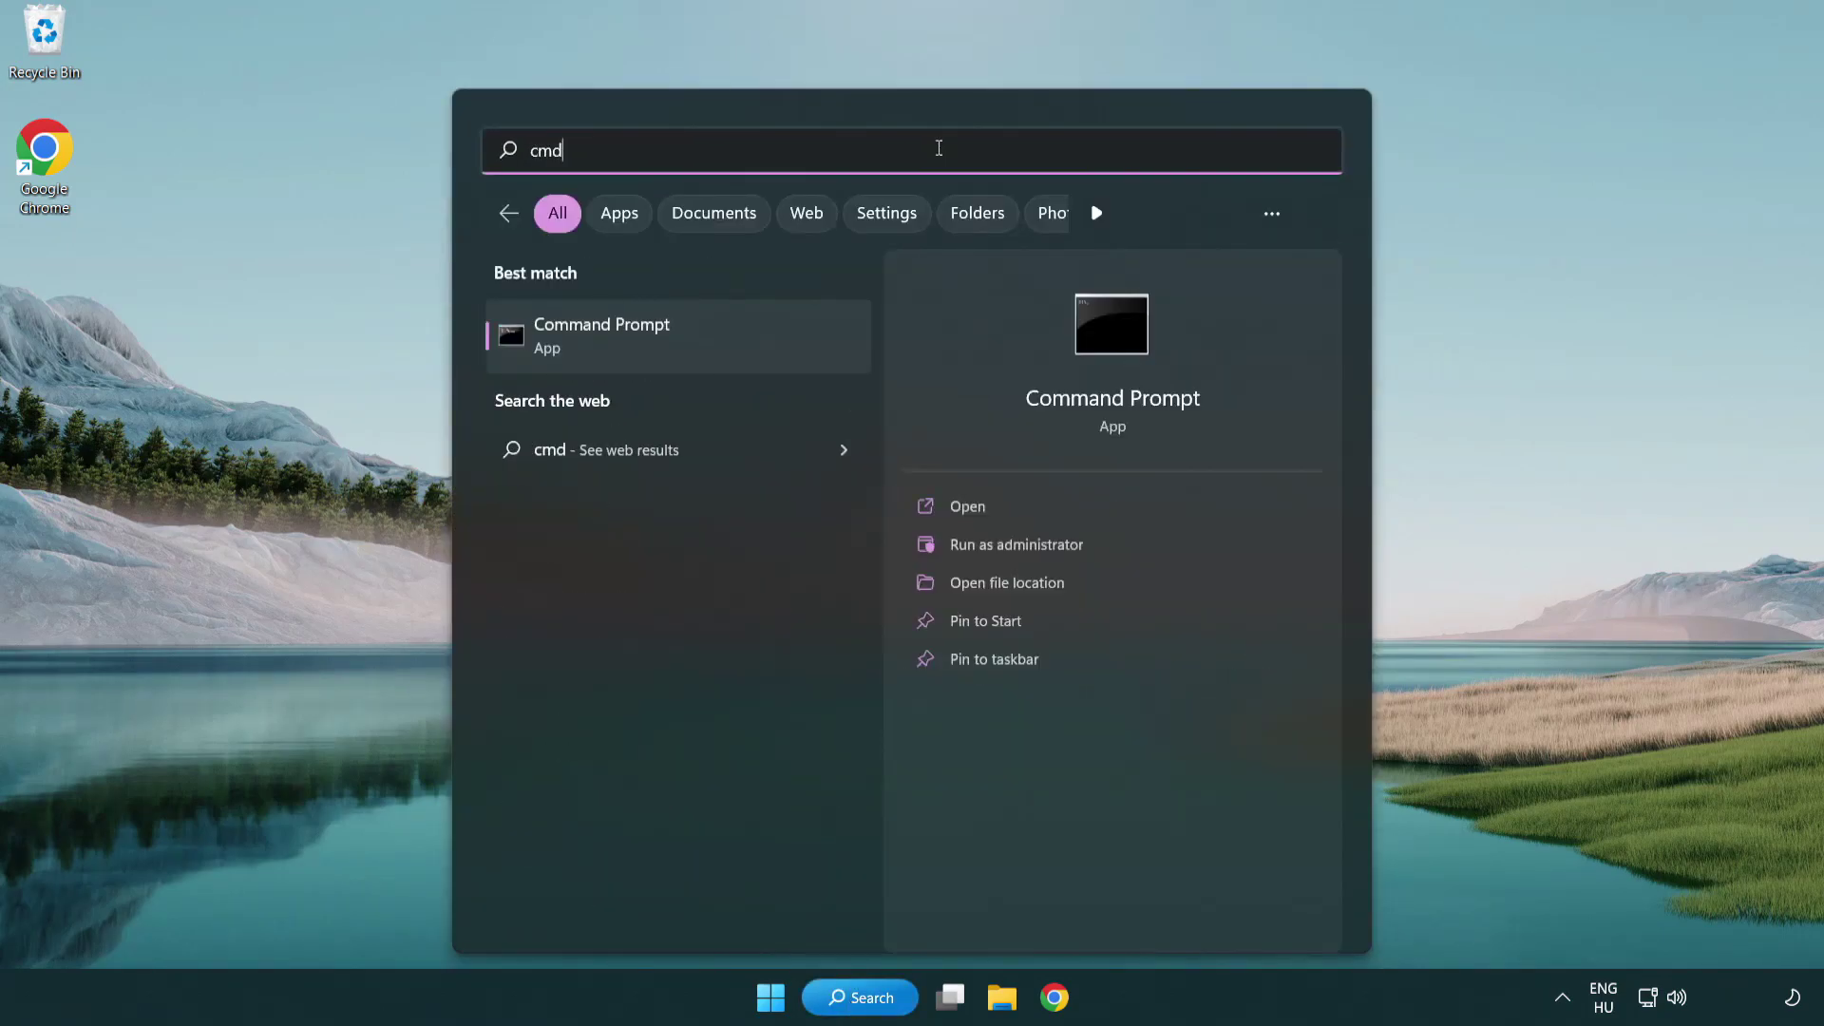
right_click(700, 348)
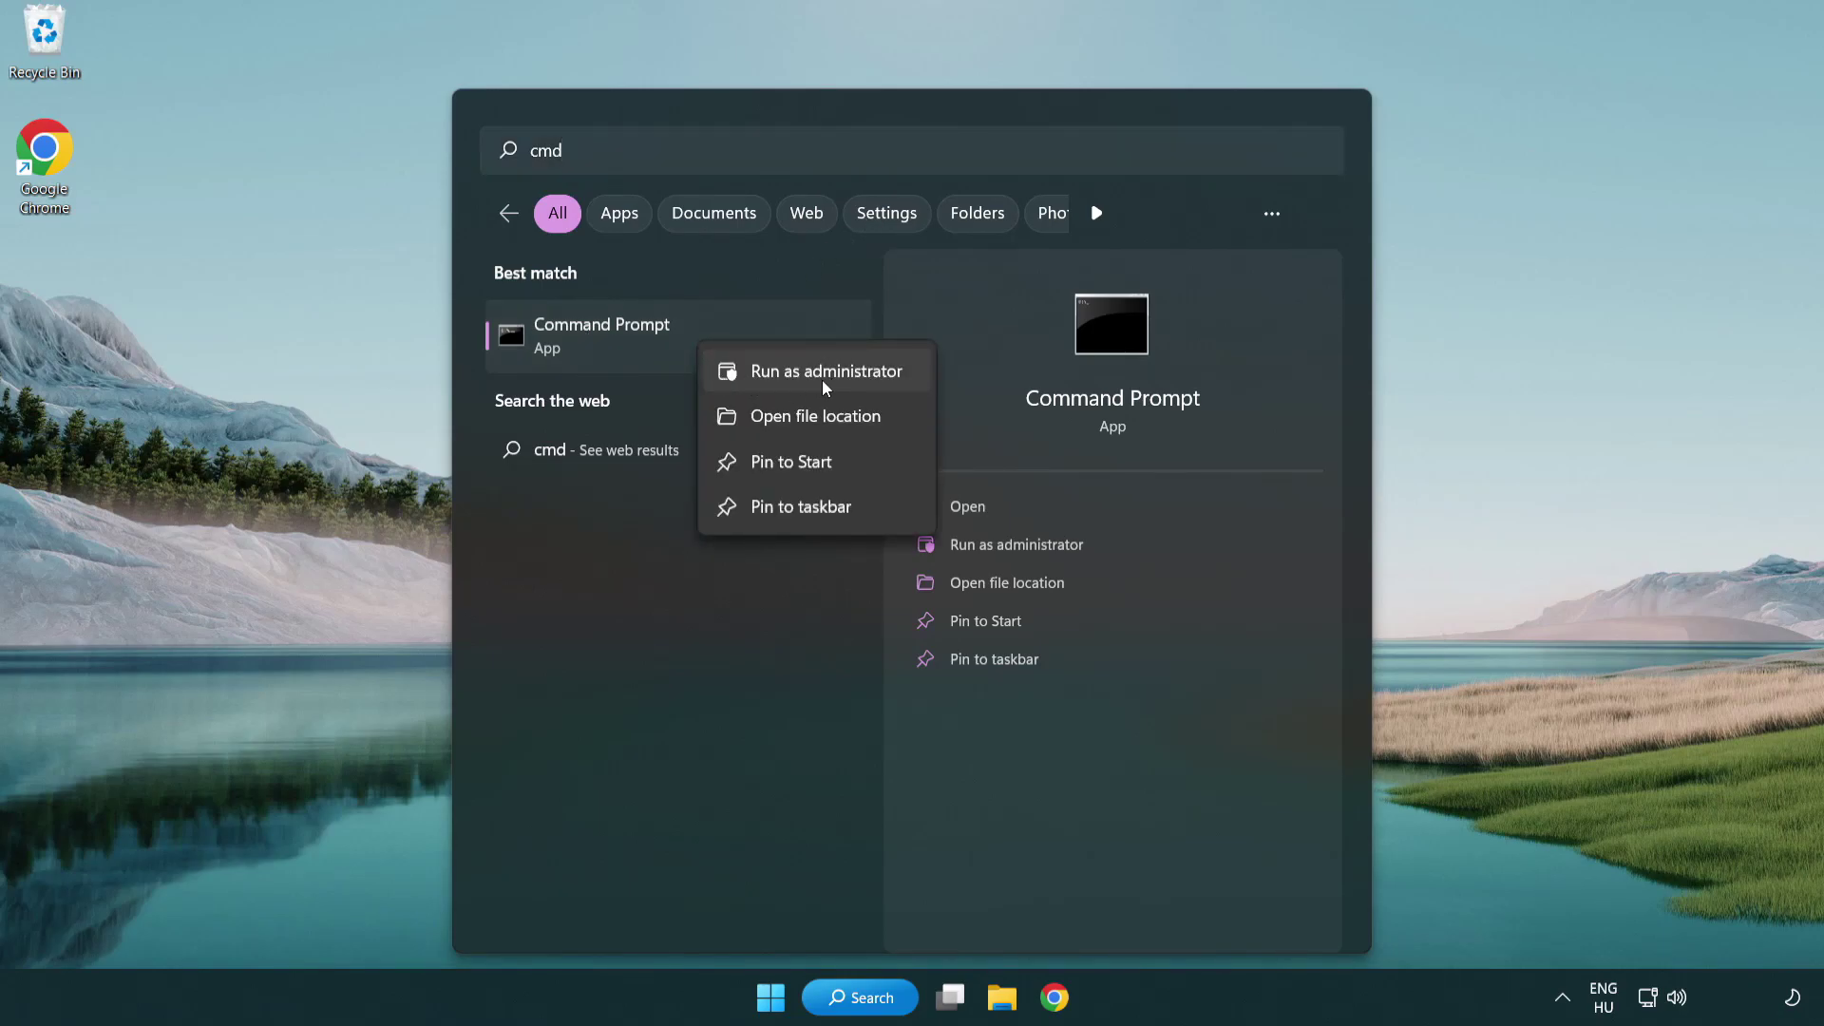
Run sfc /scannow in an administrator Command Prompt until verification reaches 100%
left_click(823, 373)
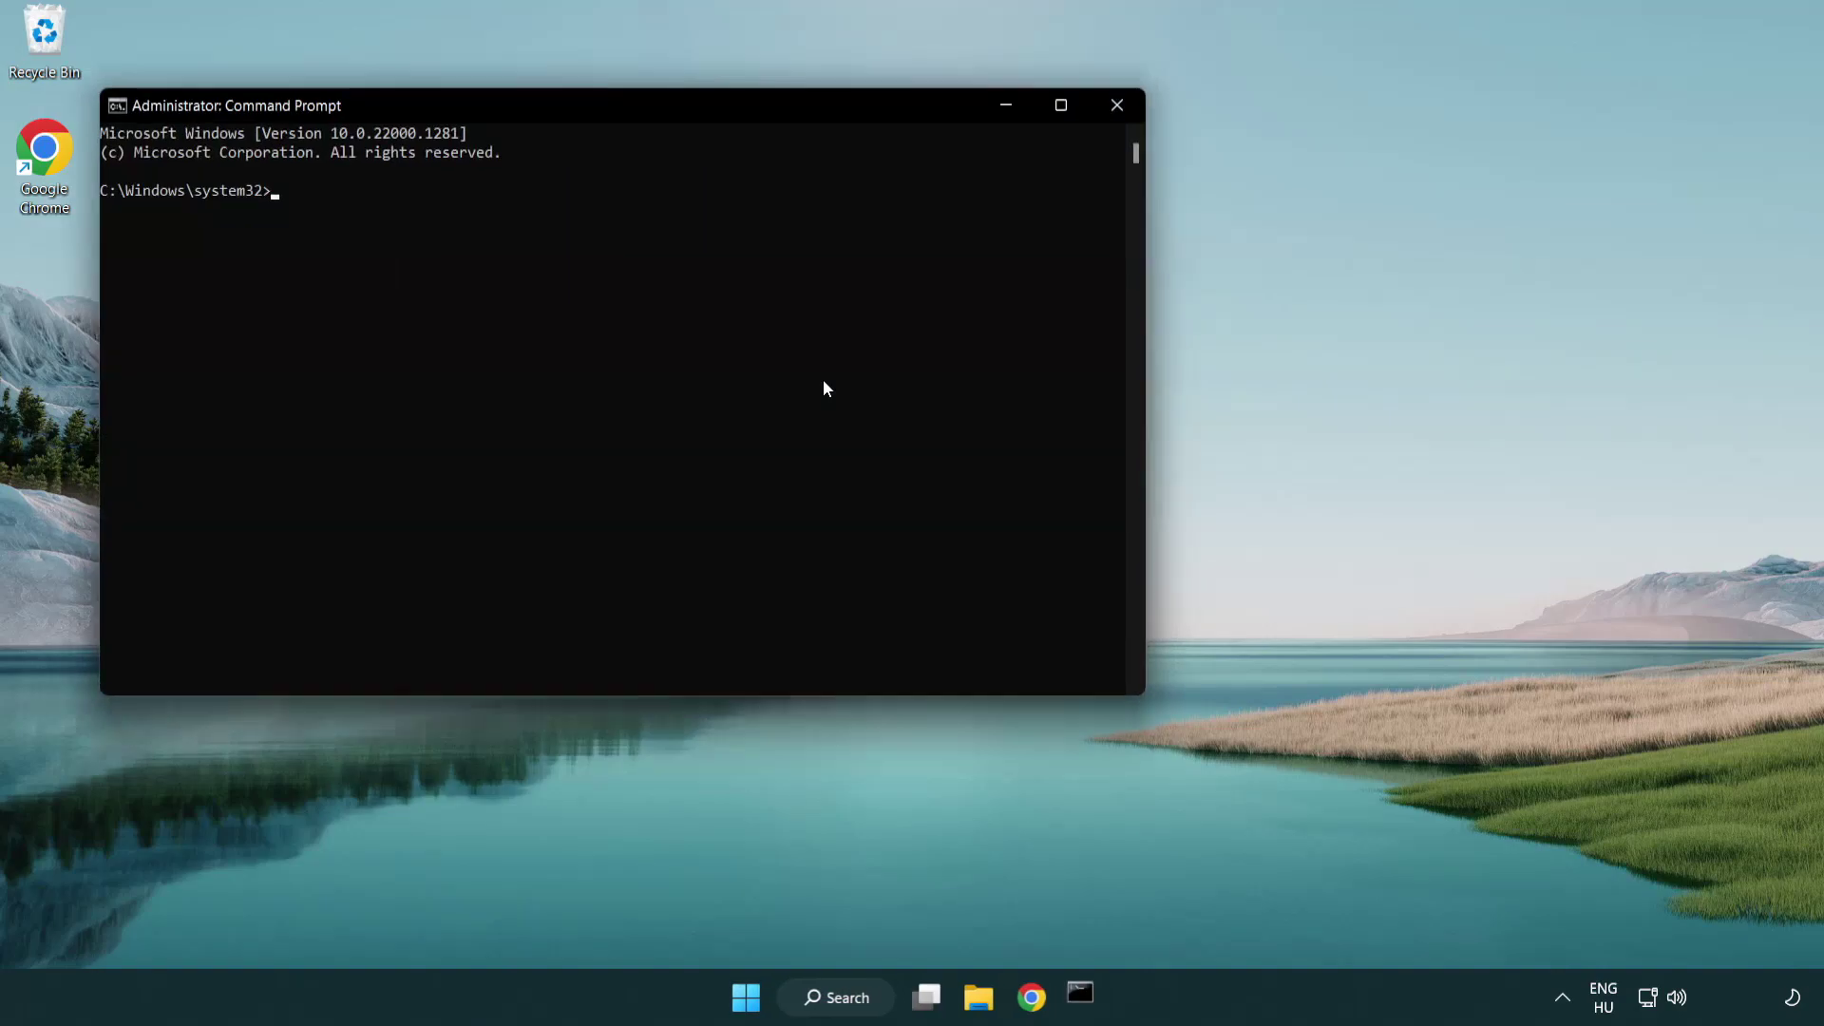
left_click_drag(650, 112, 919, 191)
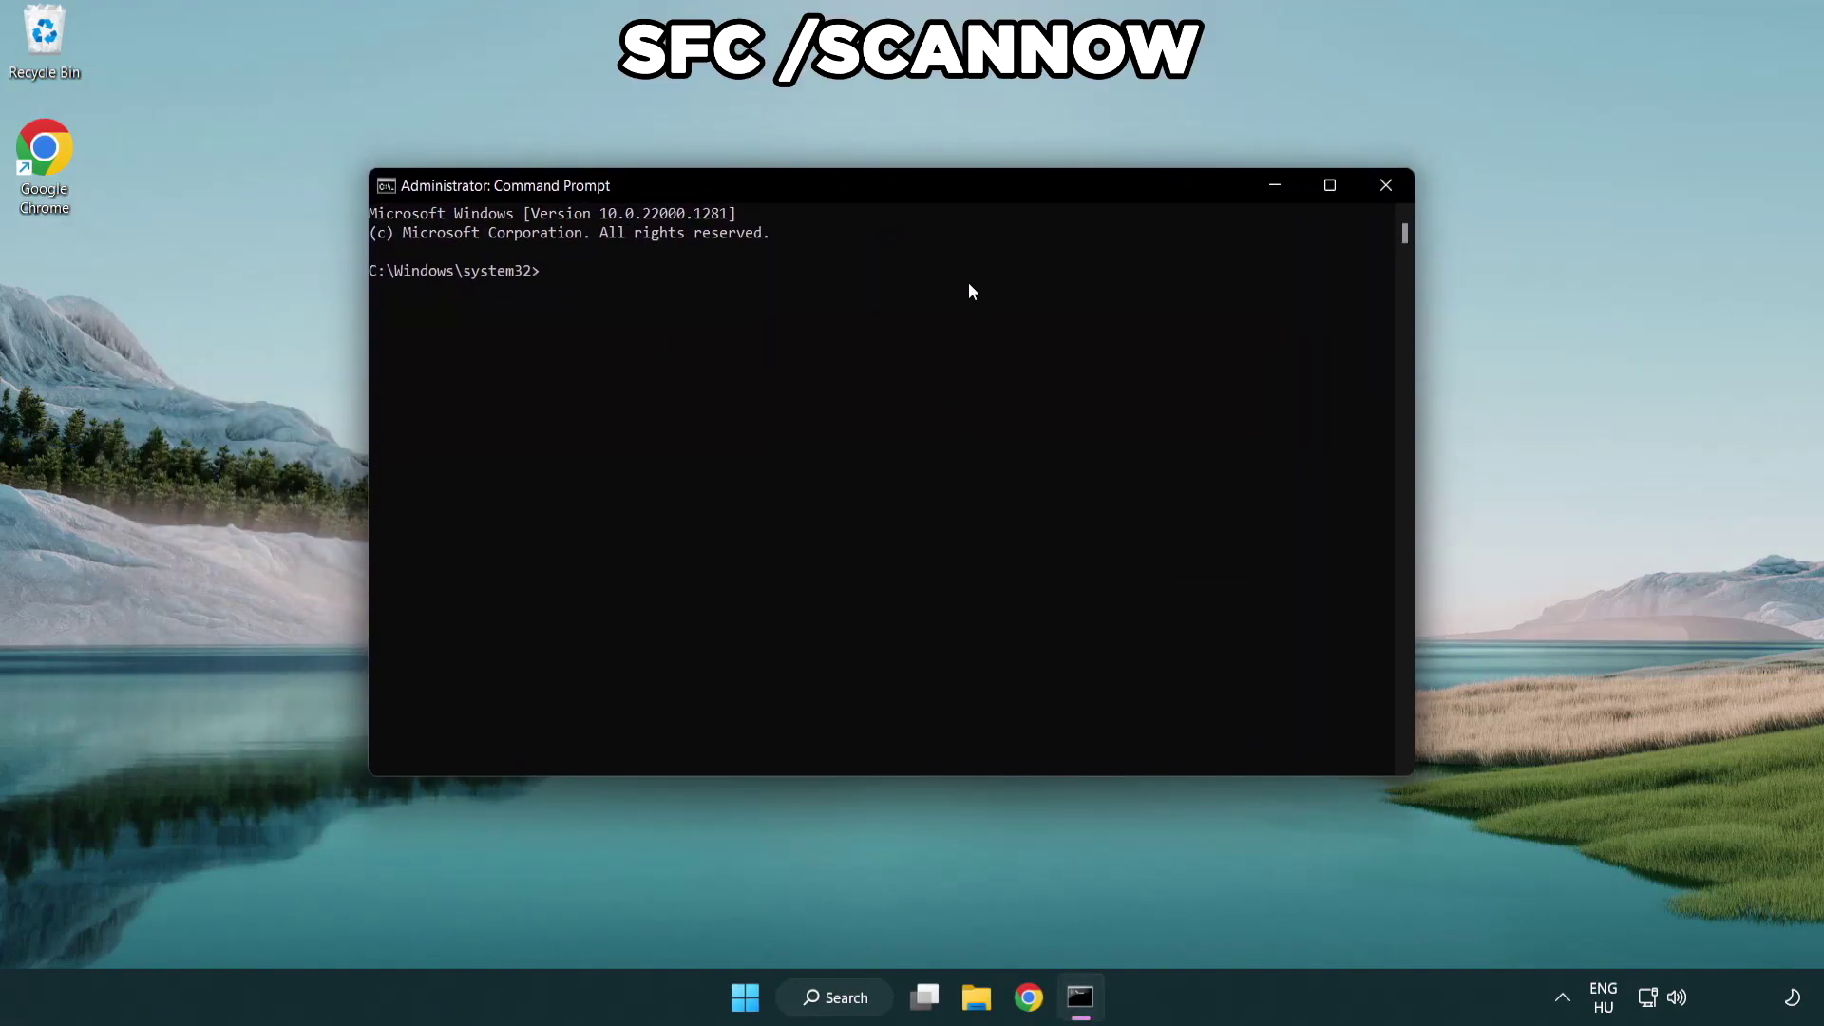
type("sfc /scannow")
key("Return")
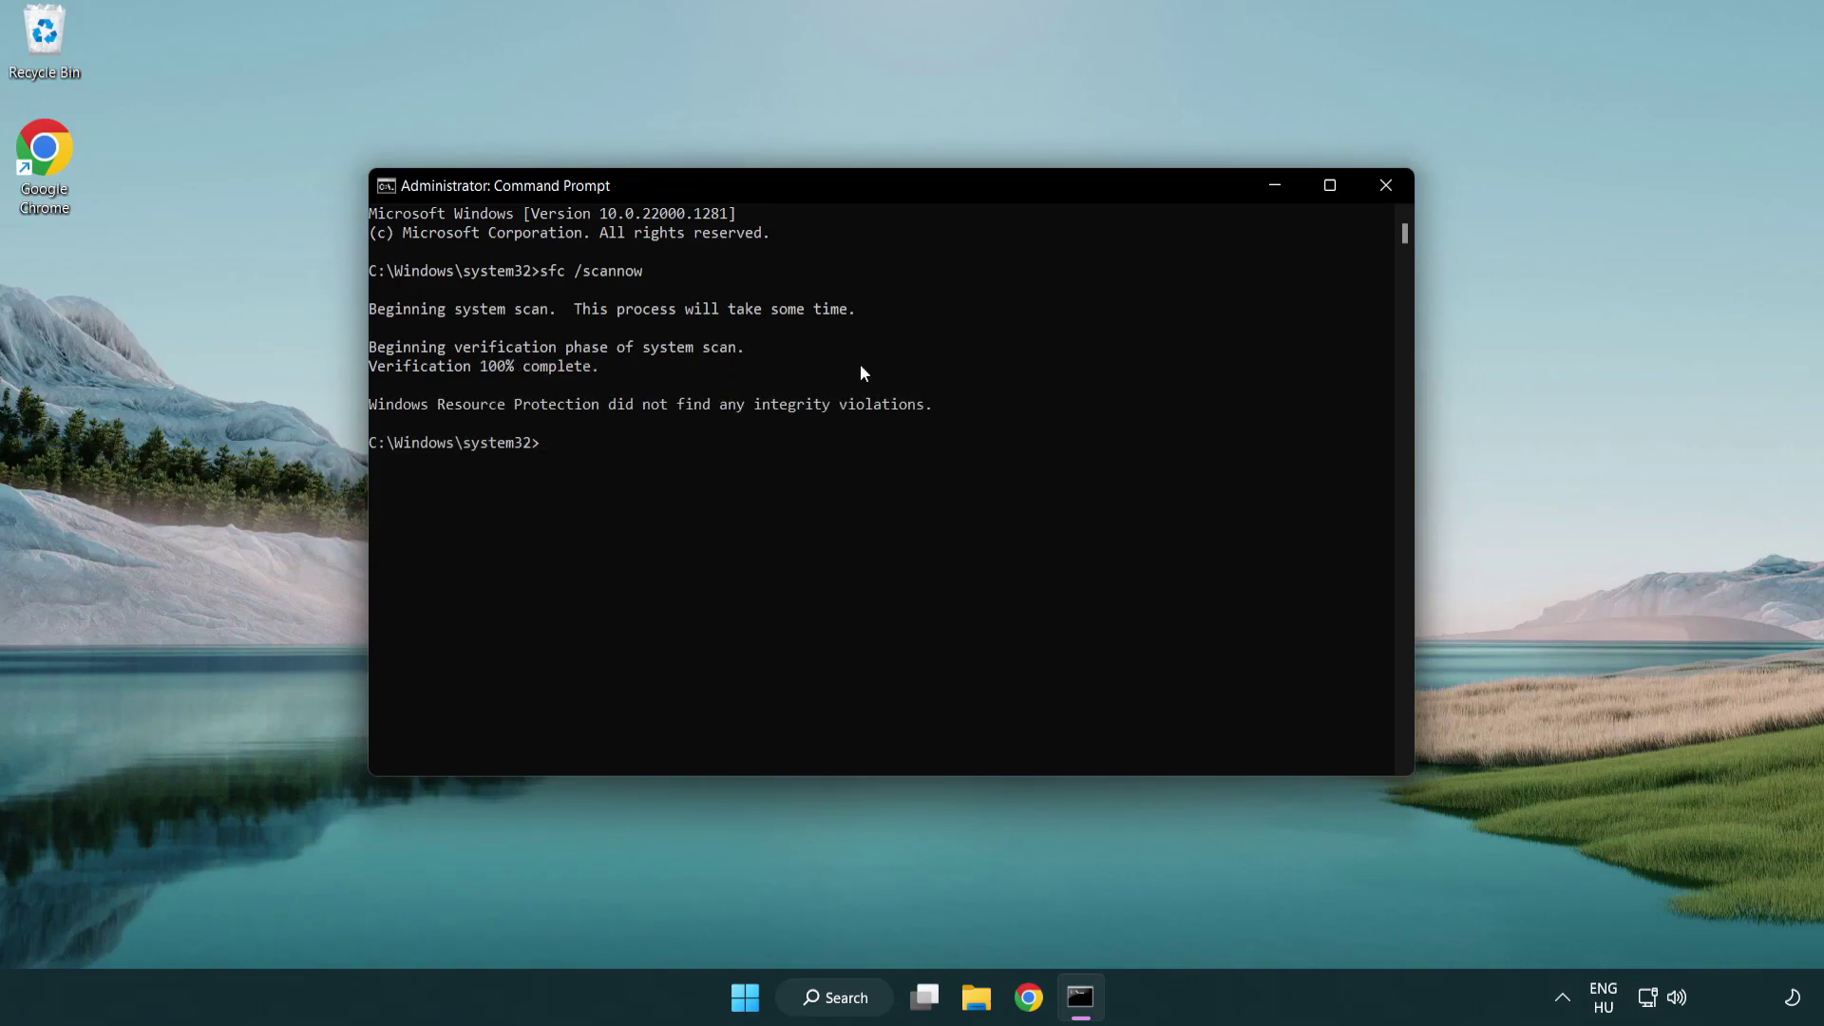
Close the Command Prompt window and bring up the Start menu power options
left_click(1393, 191)
left_click(772, 995)
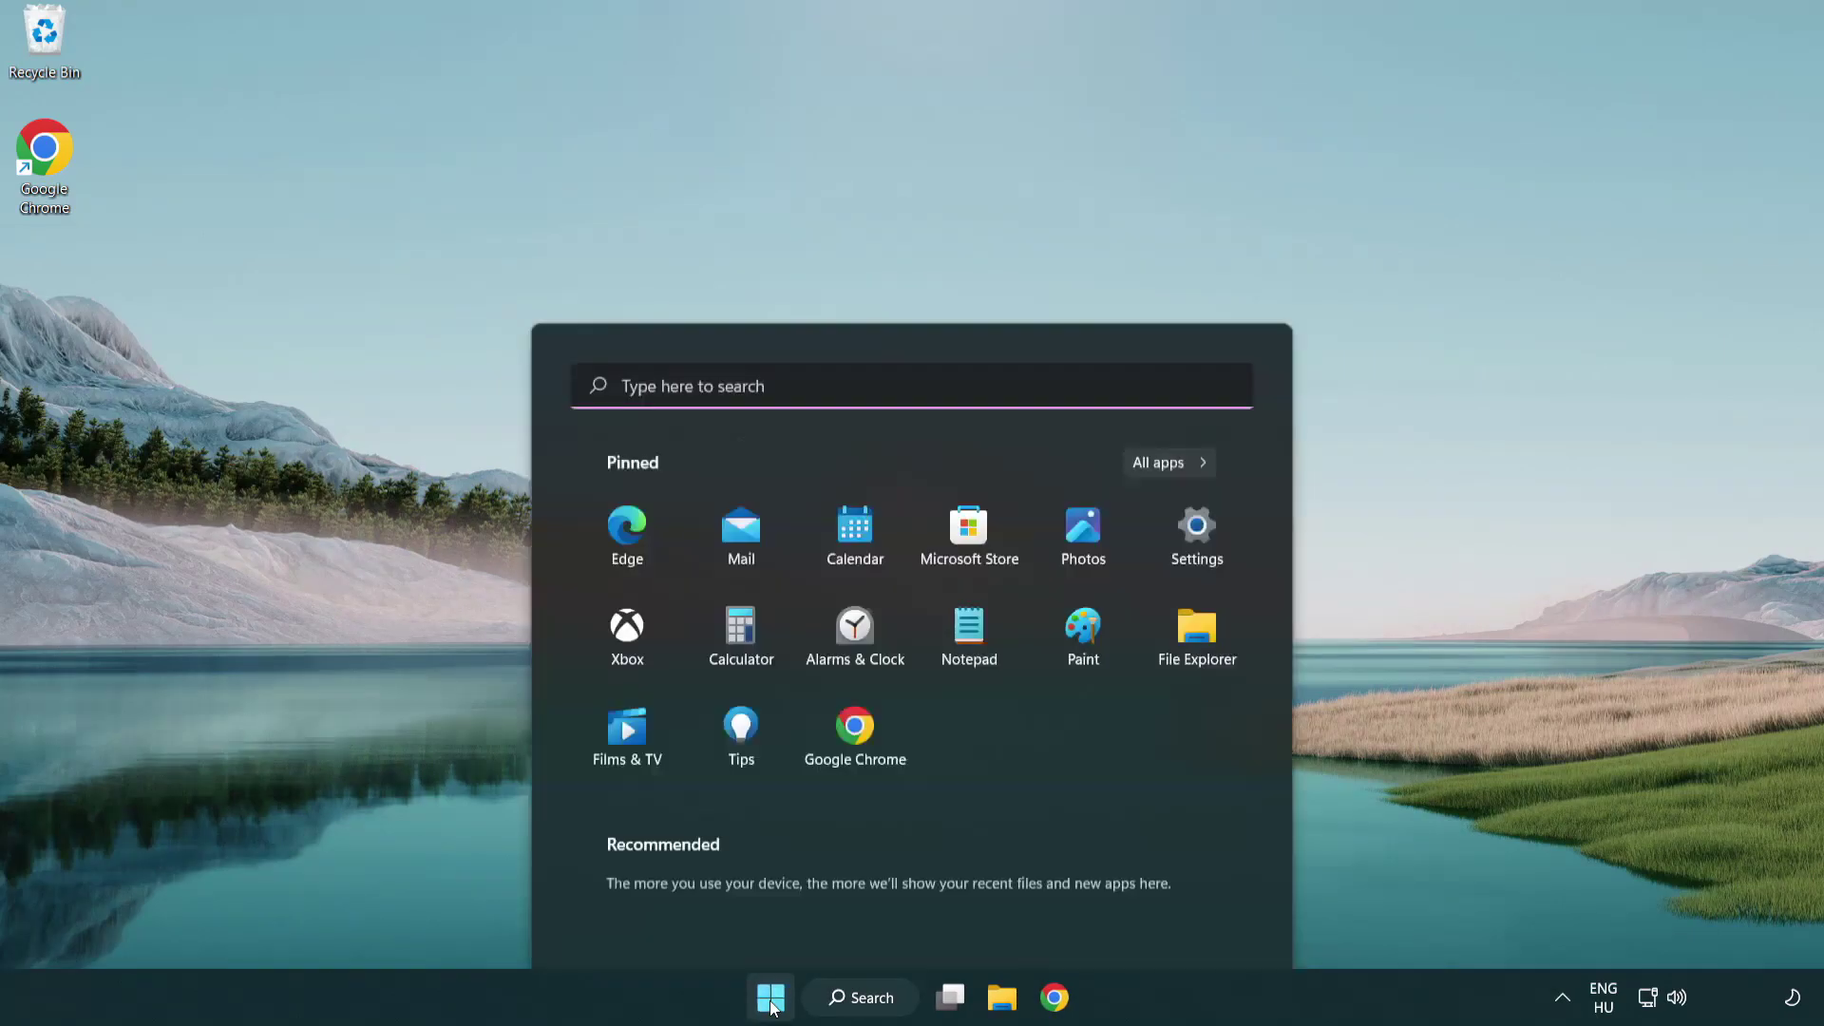
left_click(1207, 914)
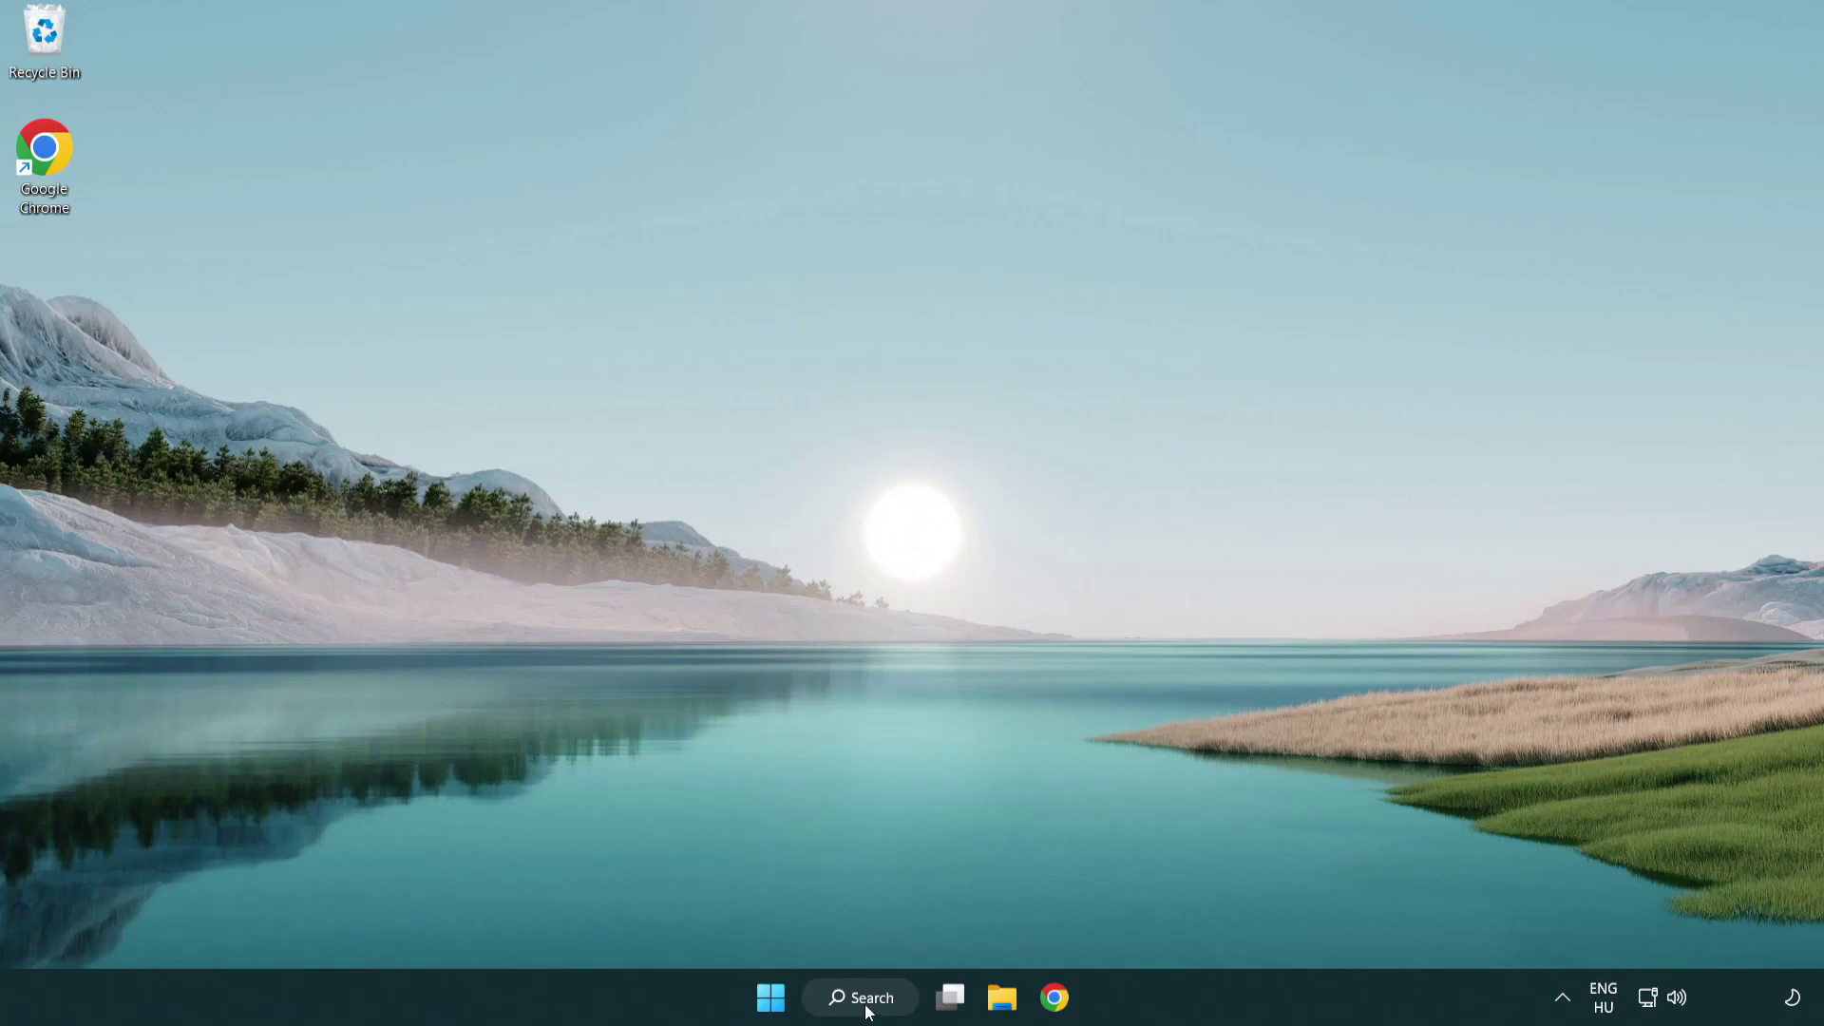
Search for 'security' and launch the Windows Security app
left_click(868, 1010)
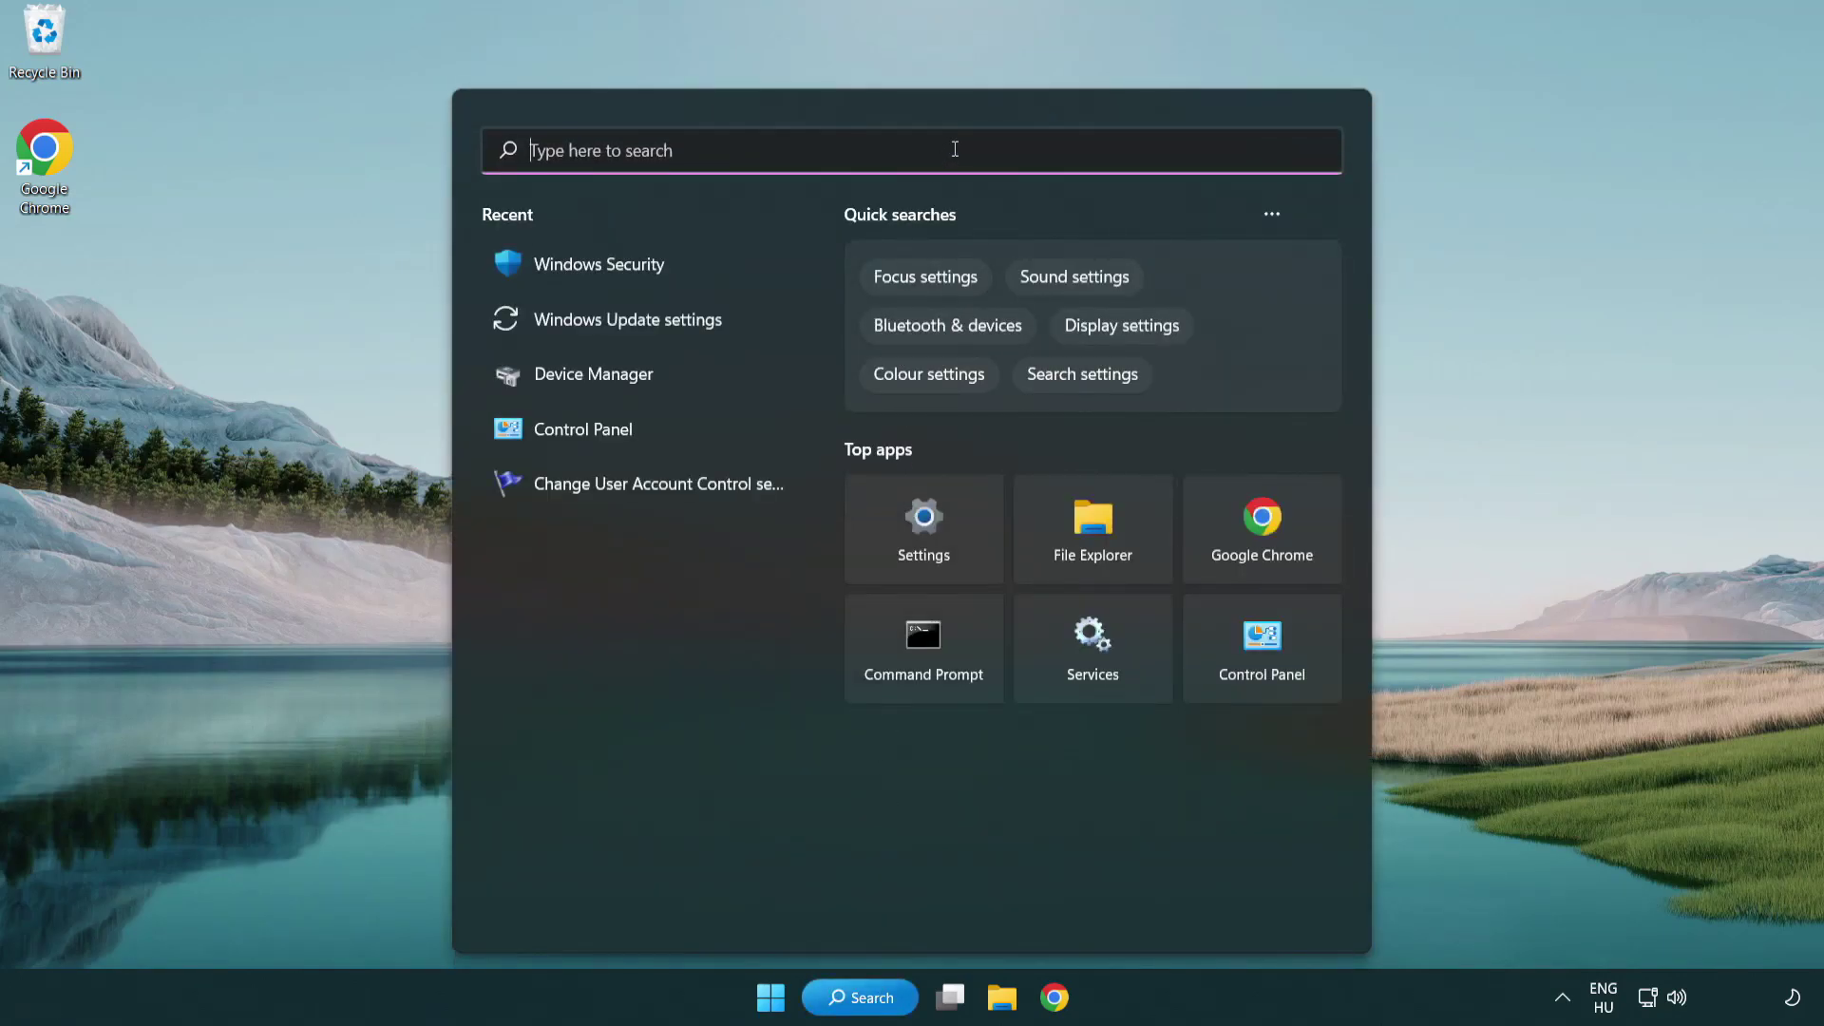
type("secu")
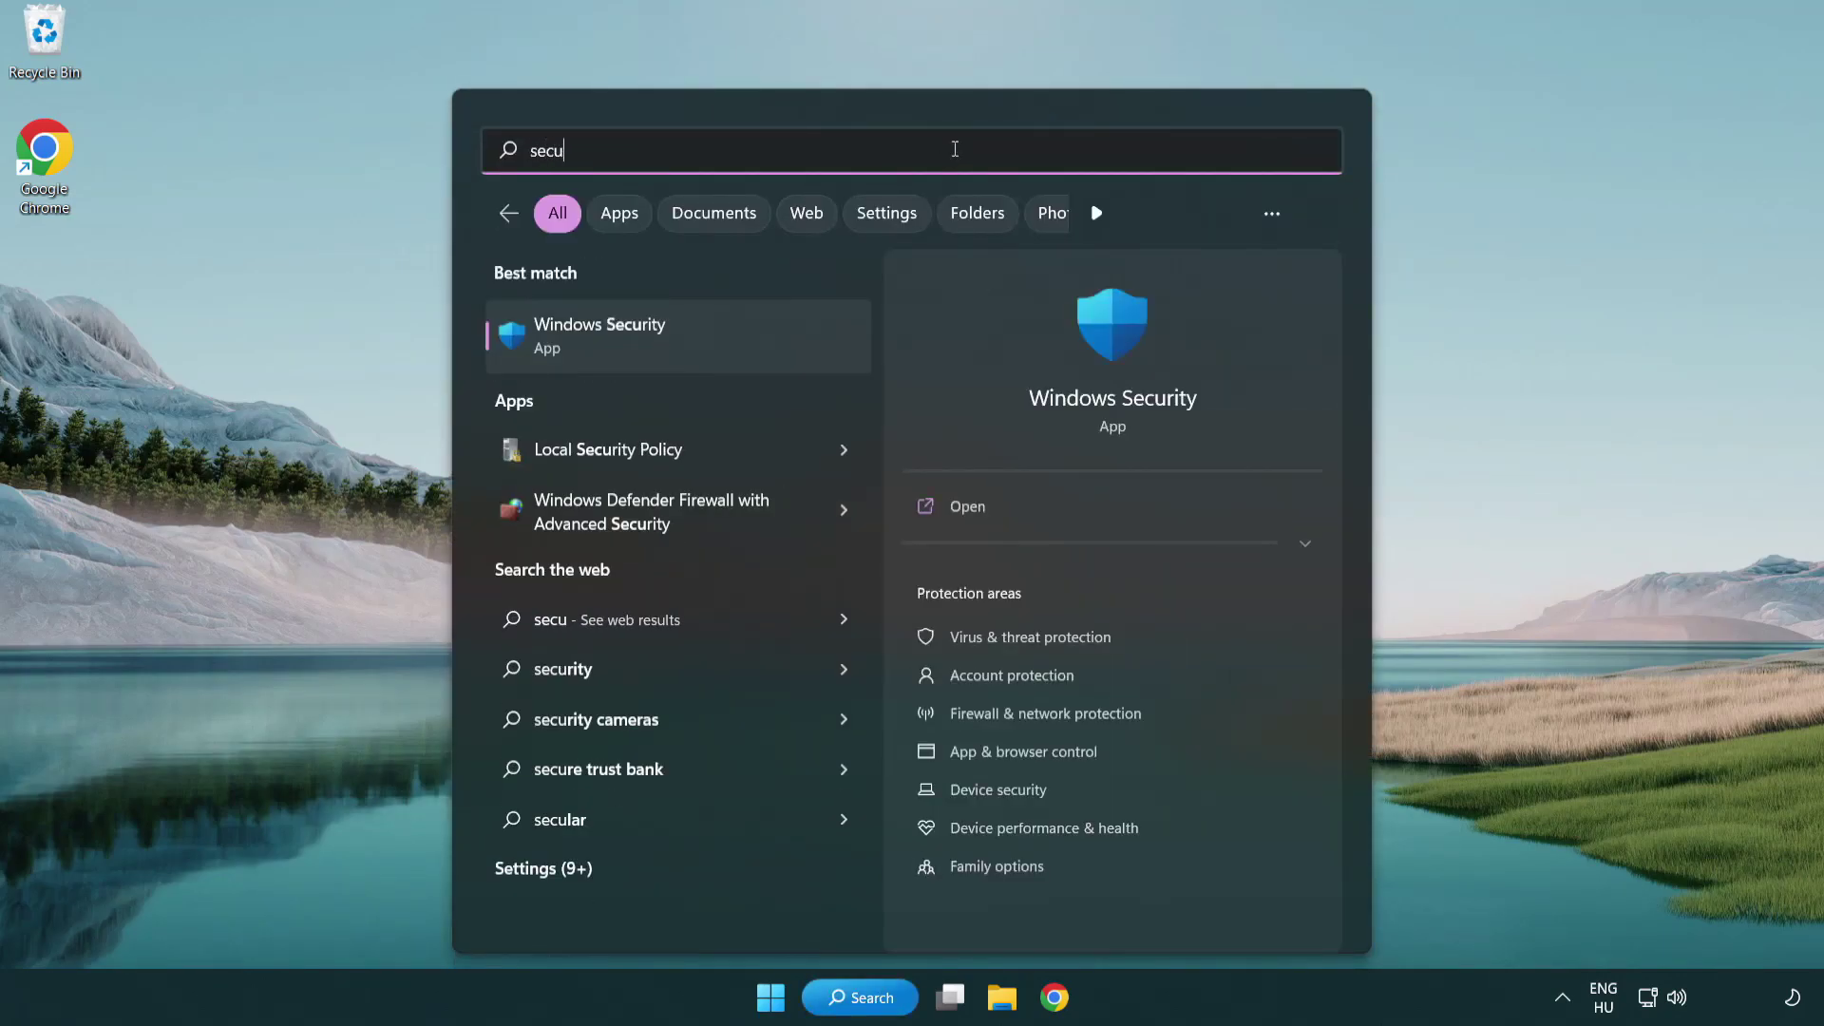
type("rity")
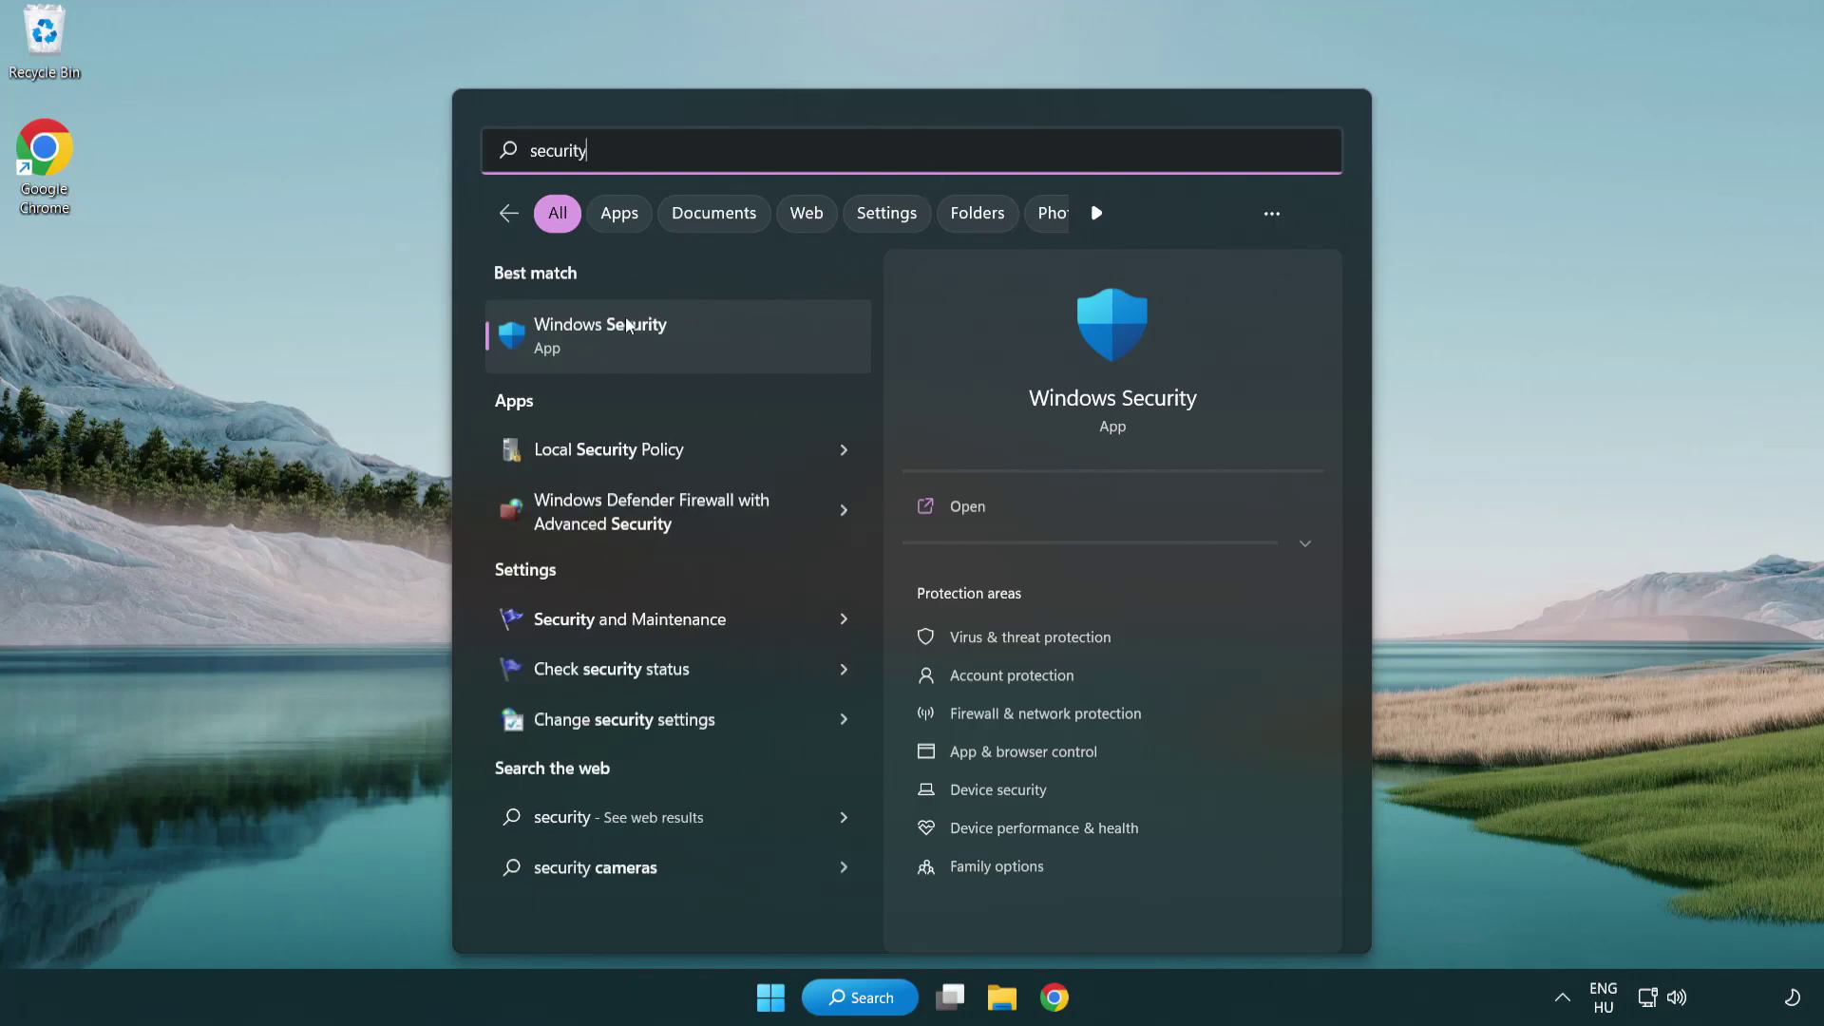
left_click(747, 353)
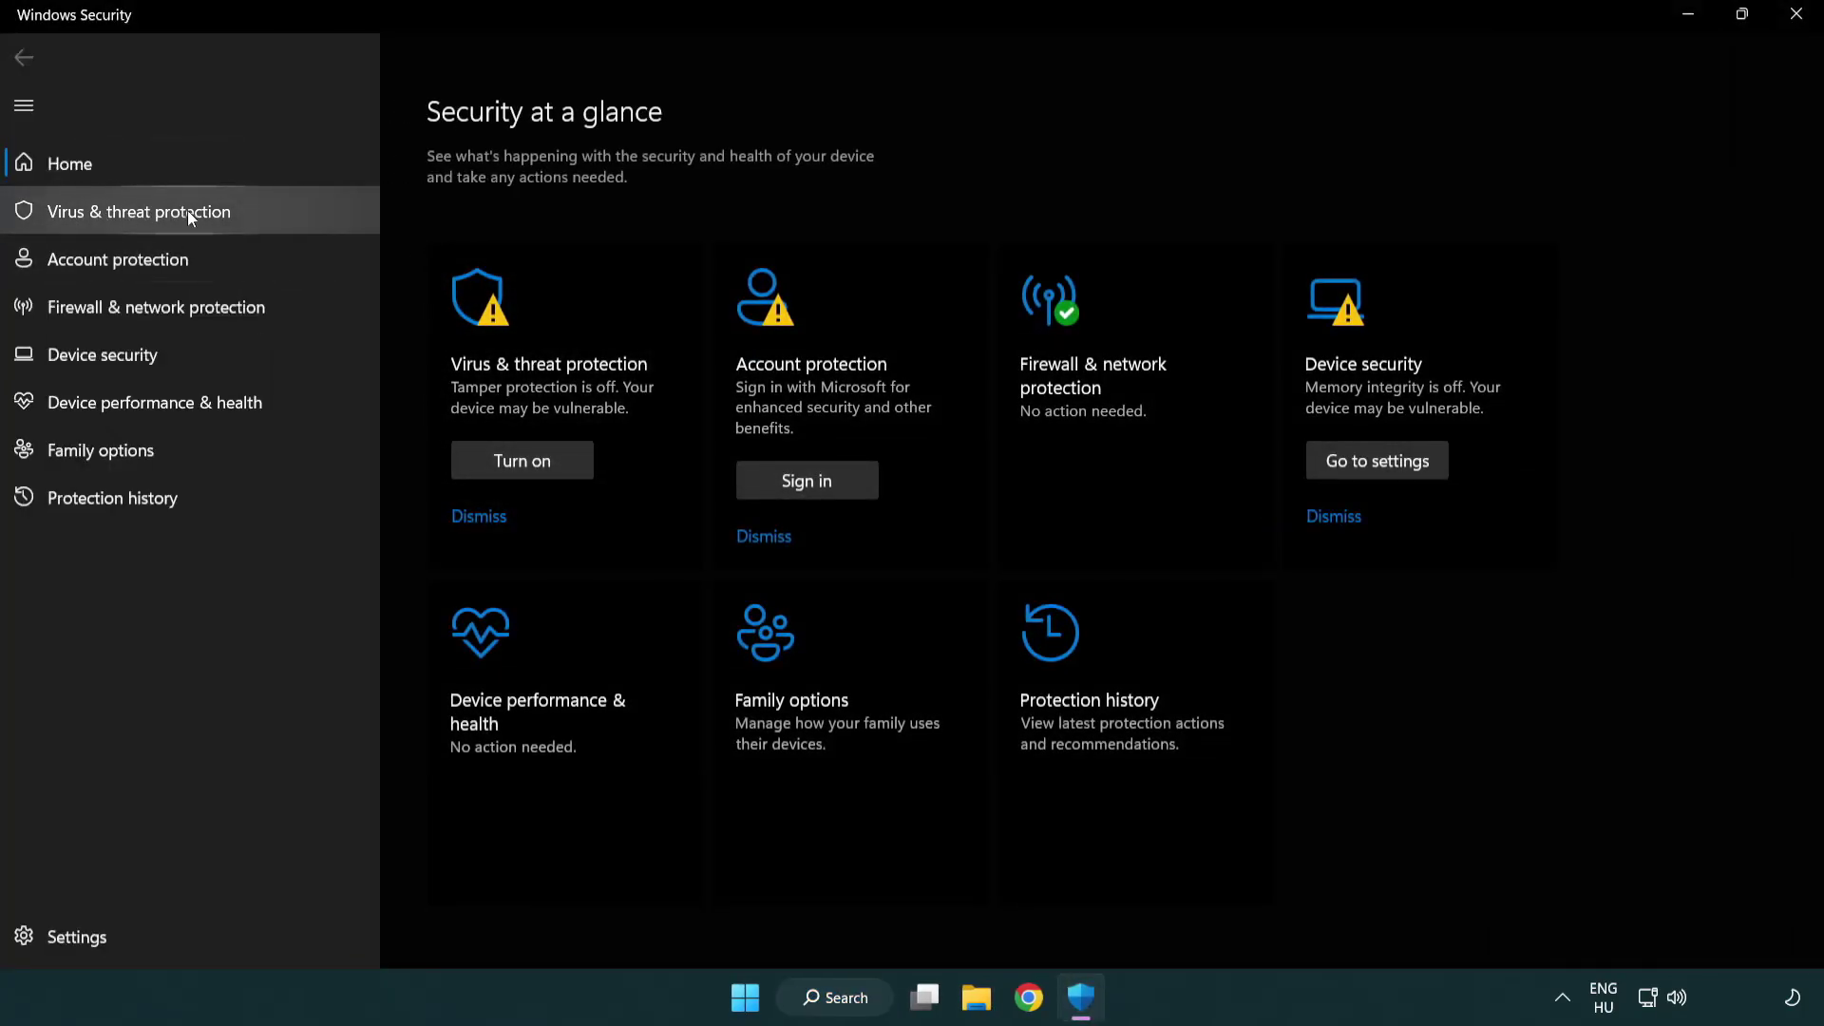
Go to Virus & threat protection settings and open Add or remove exclusions
left_click(276, 209)
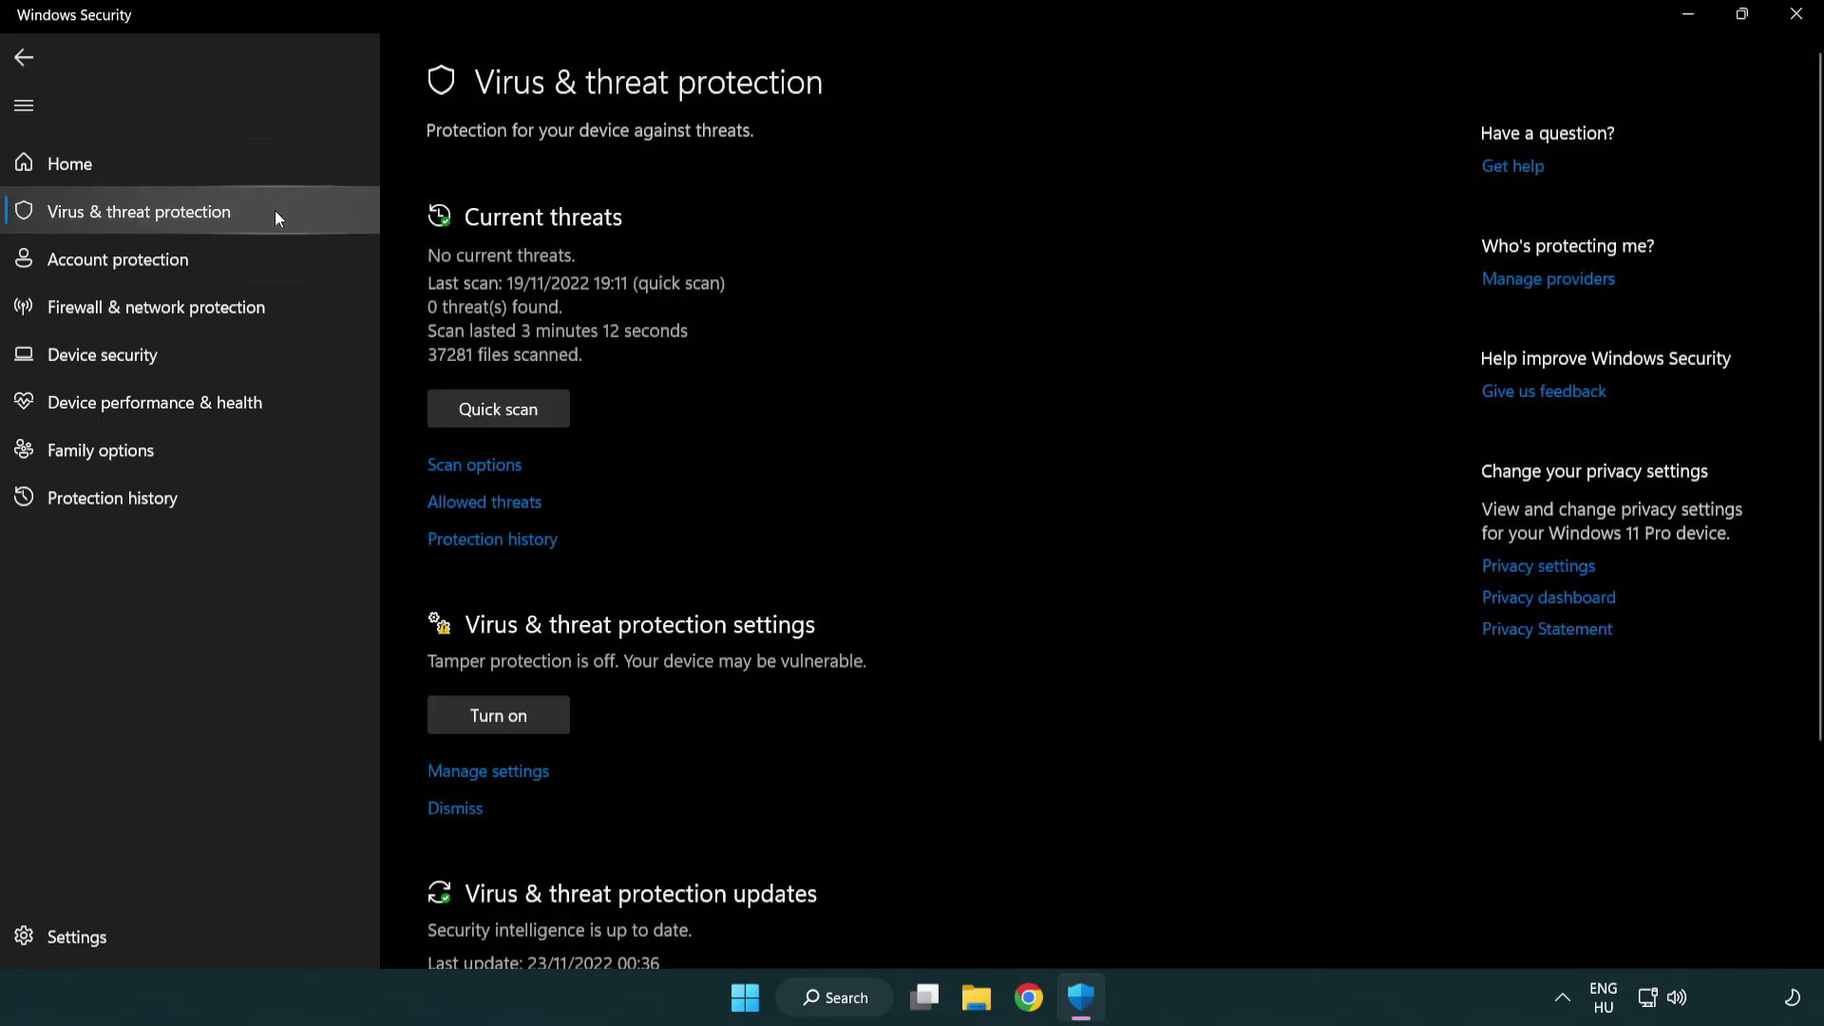
scroll(518, 409, "down", 3)
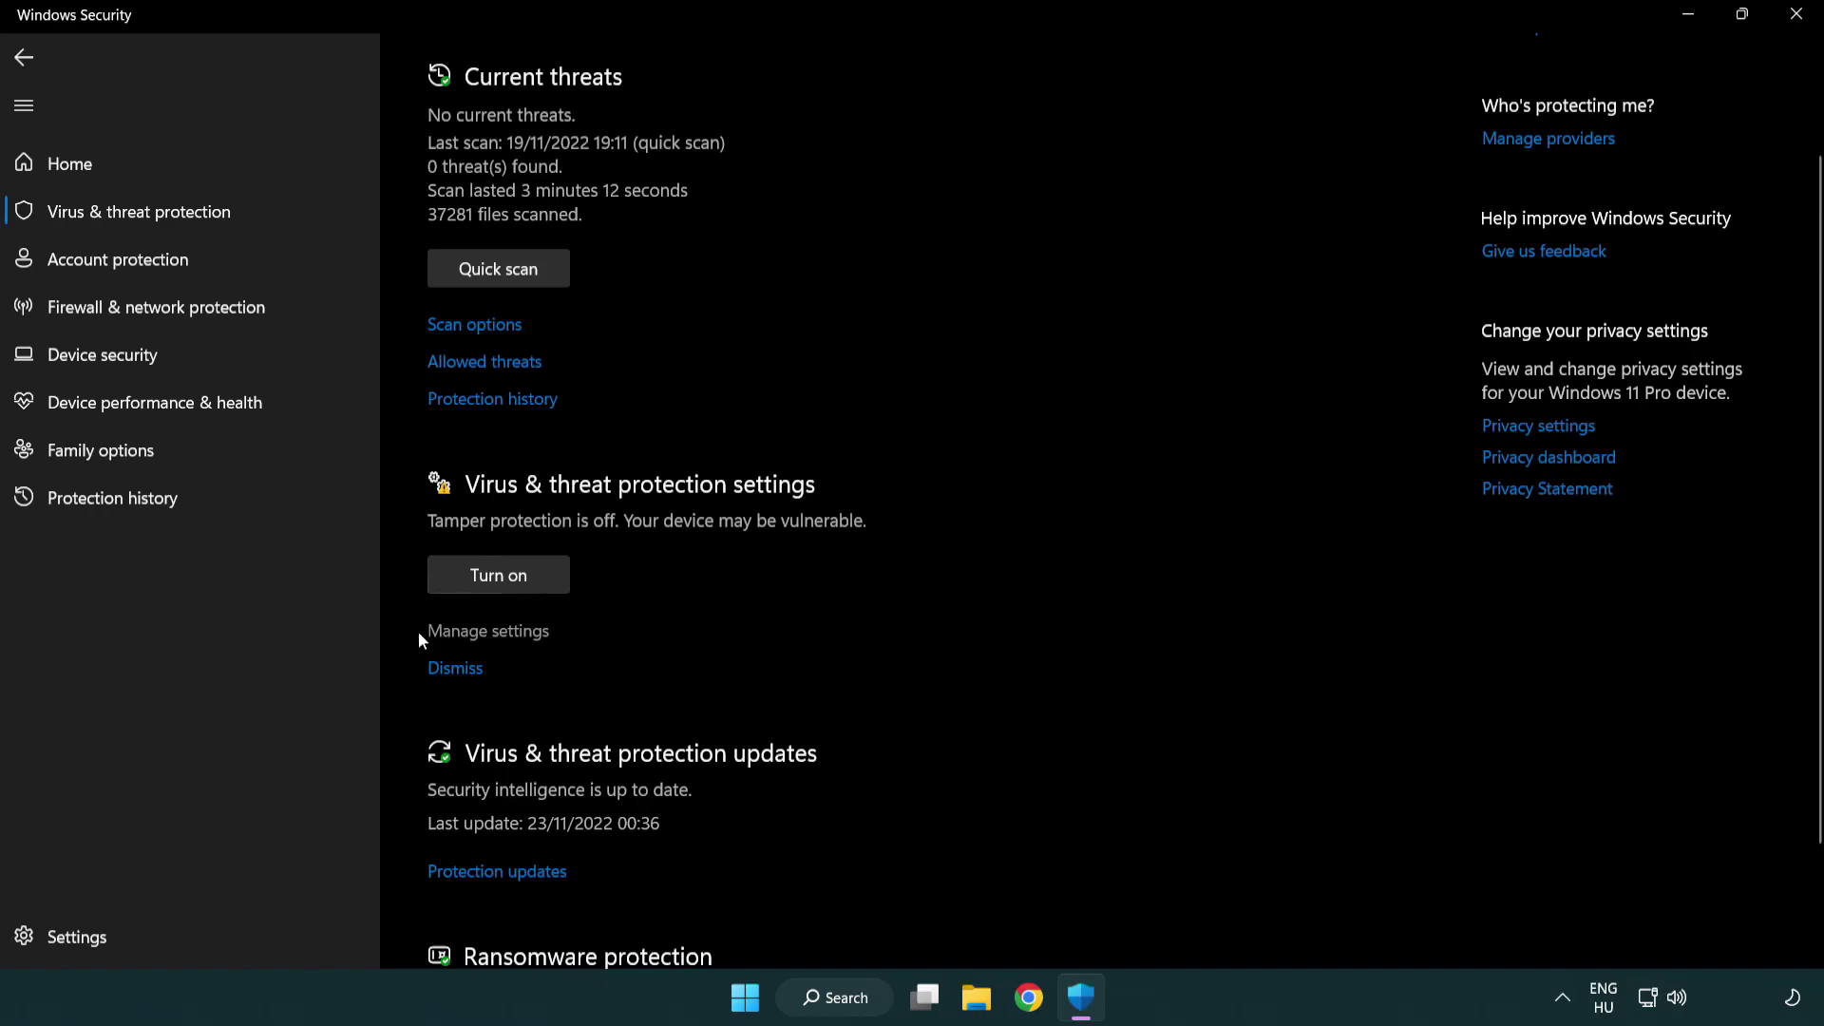
left_click(487, 633)
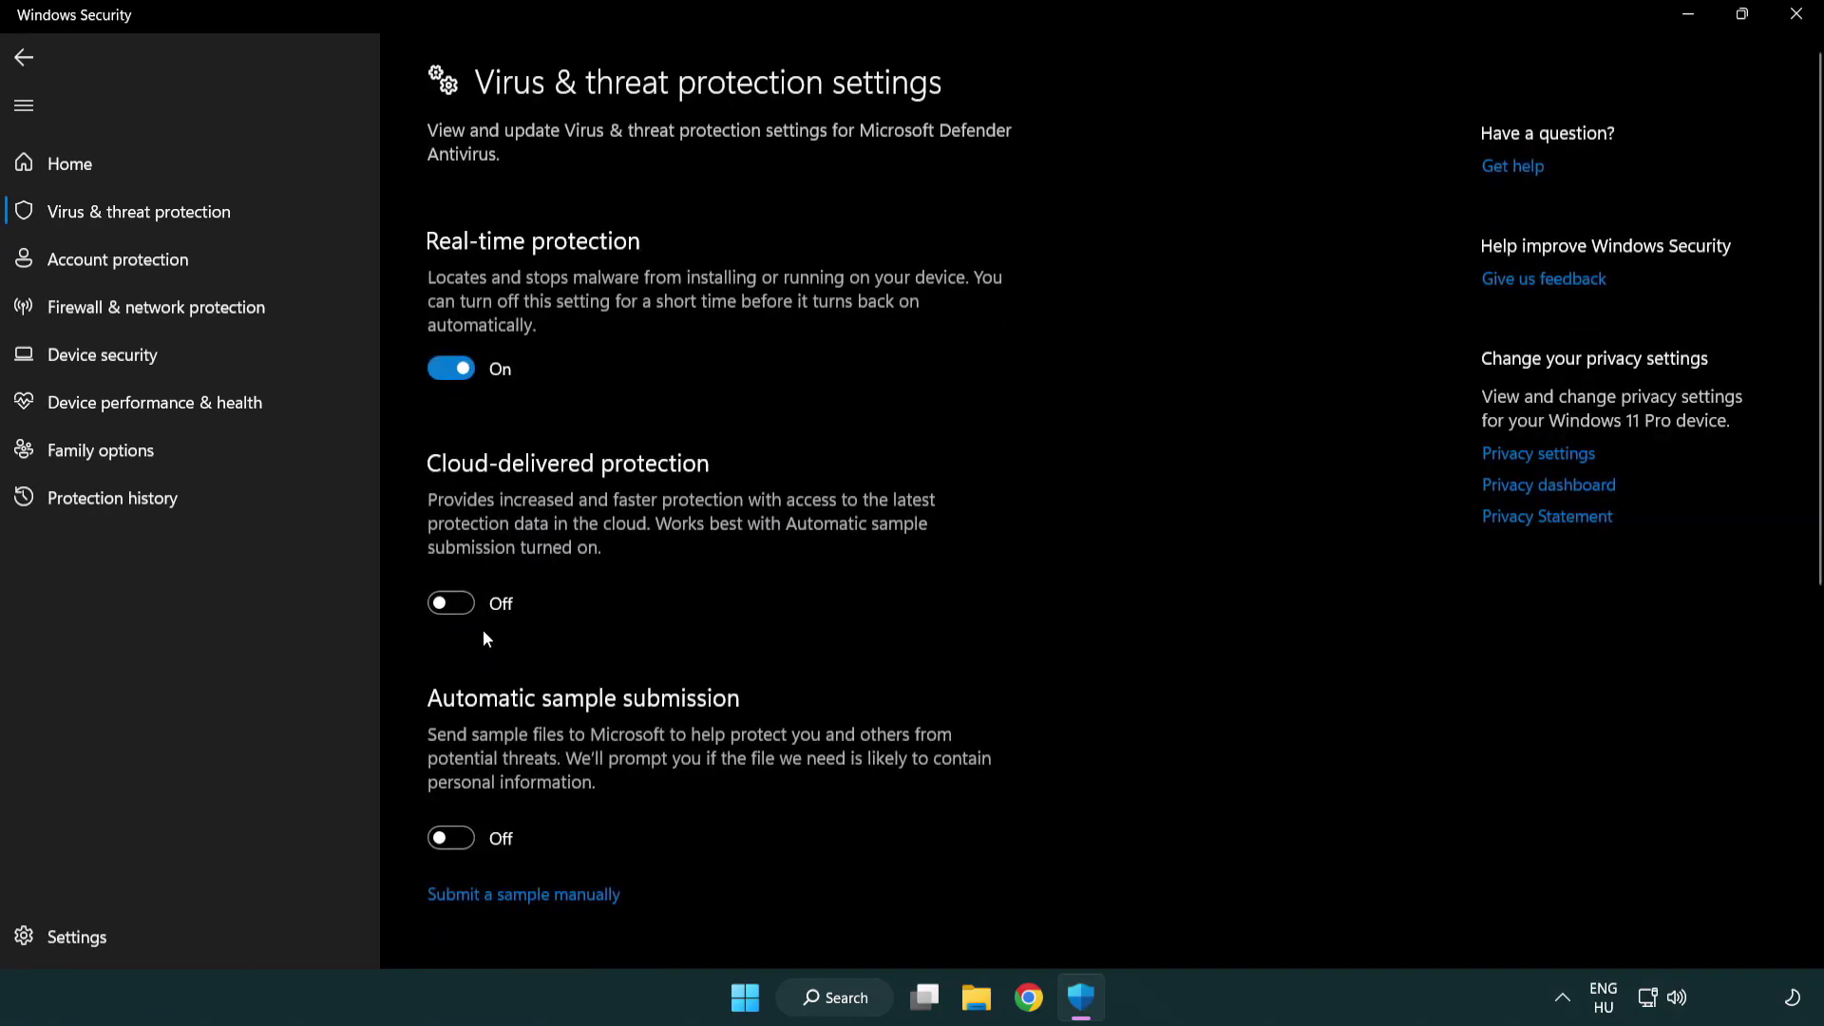
scroll(485, 632, "down", 10)
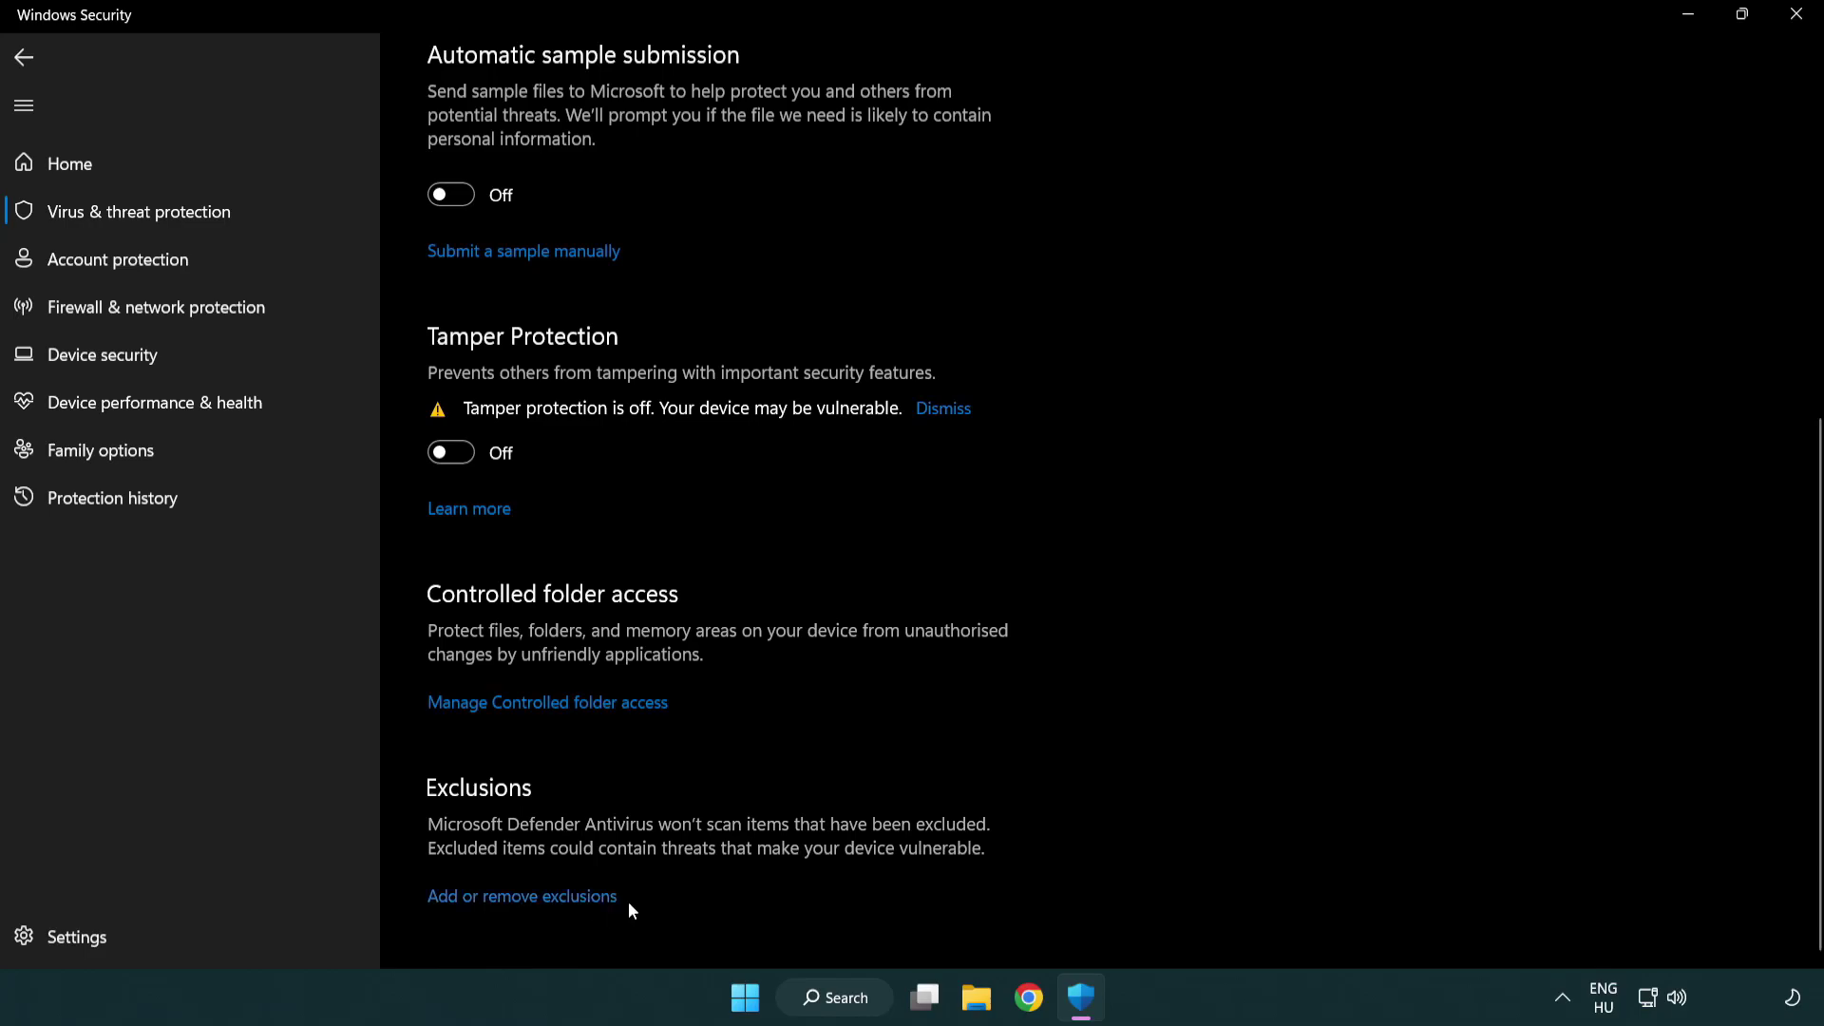
left_click(579, 900)
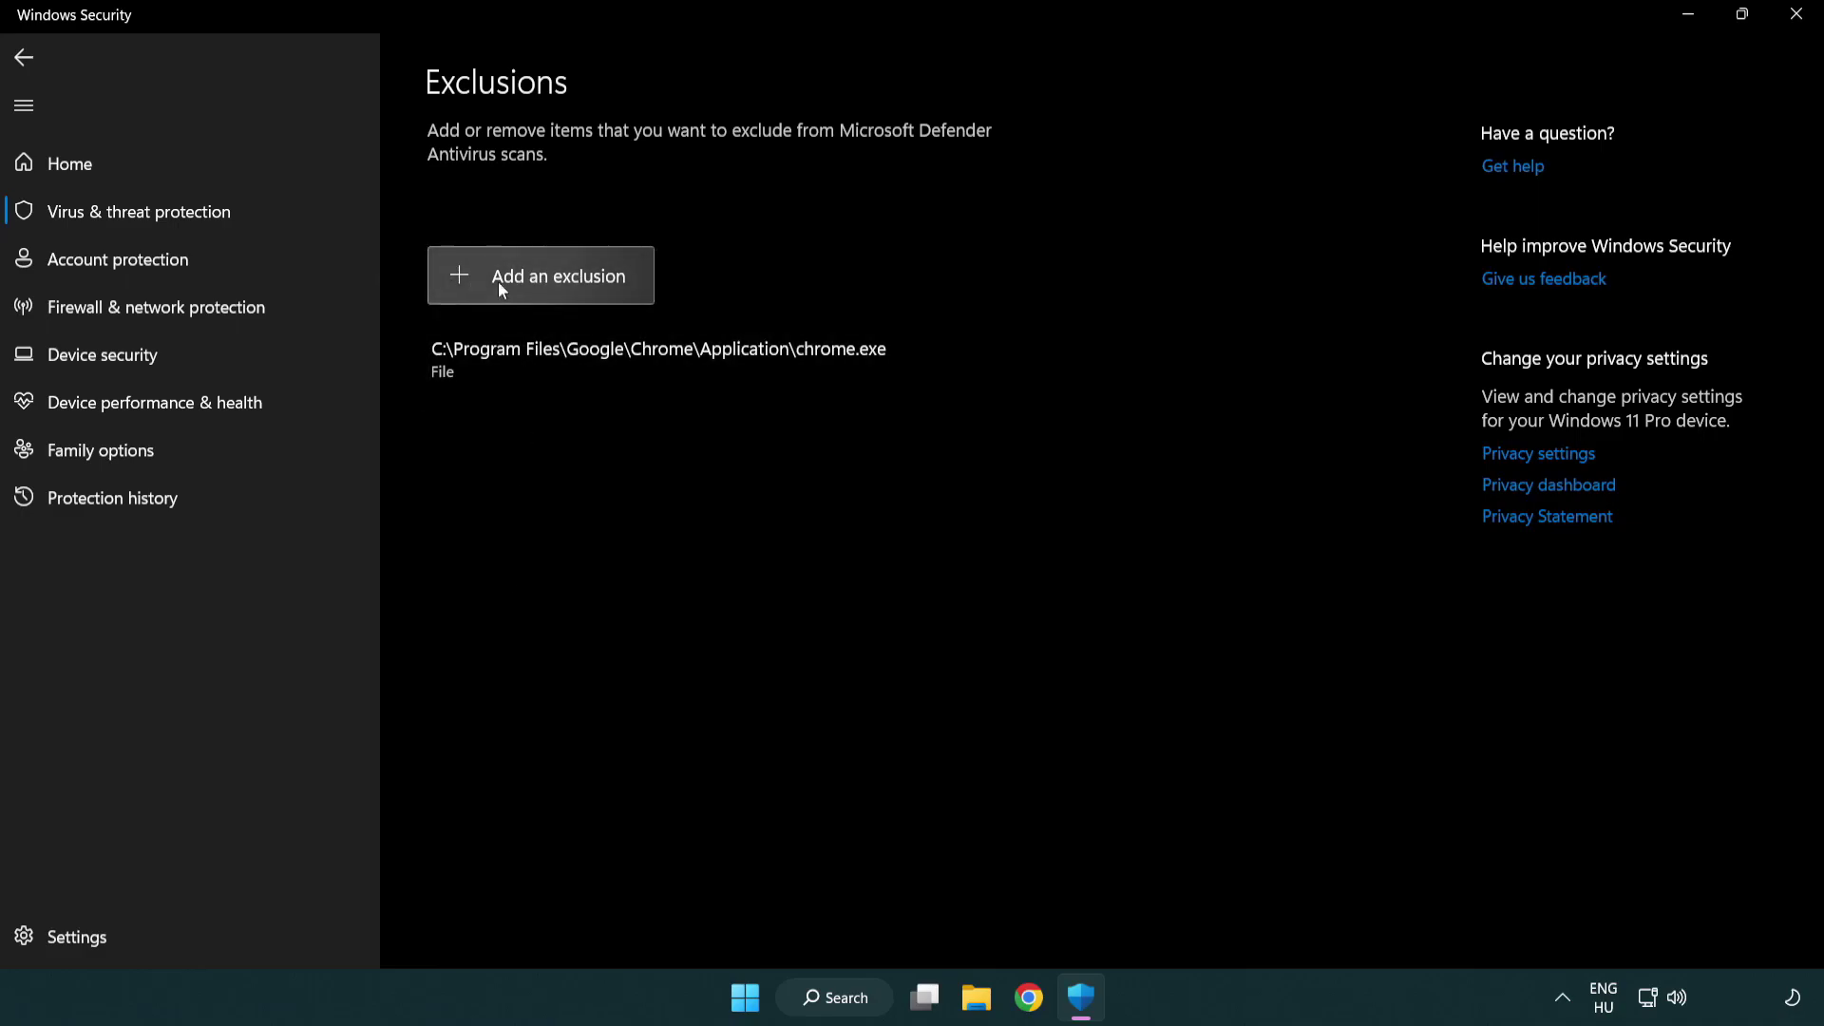
Add the shortcut in C:\Program Files (x86)\NOT WORKING APP as a file exclusion
left_click(547, 281)
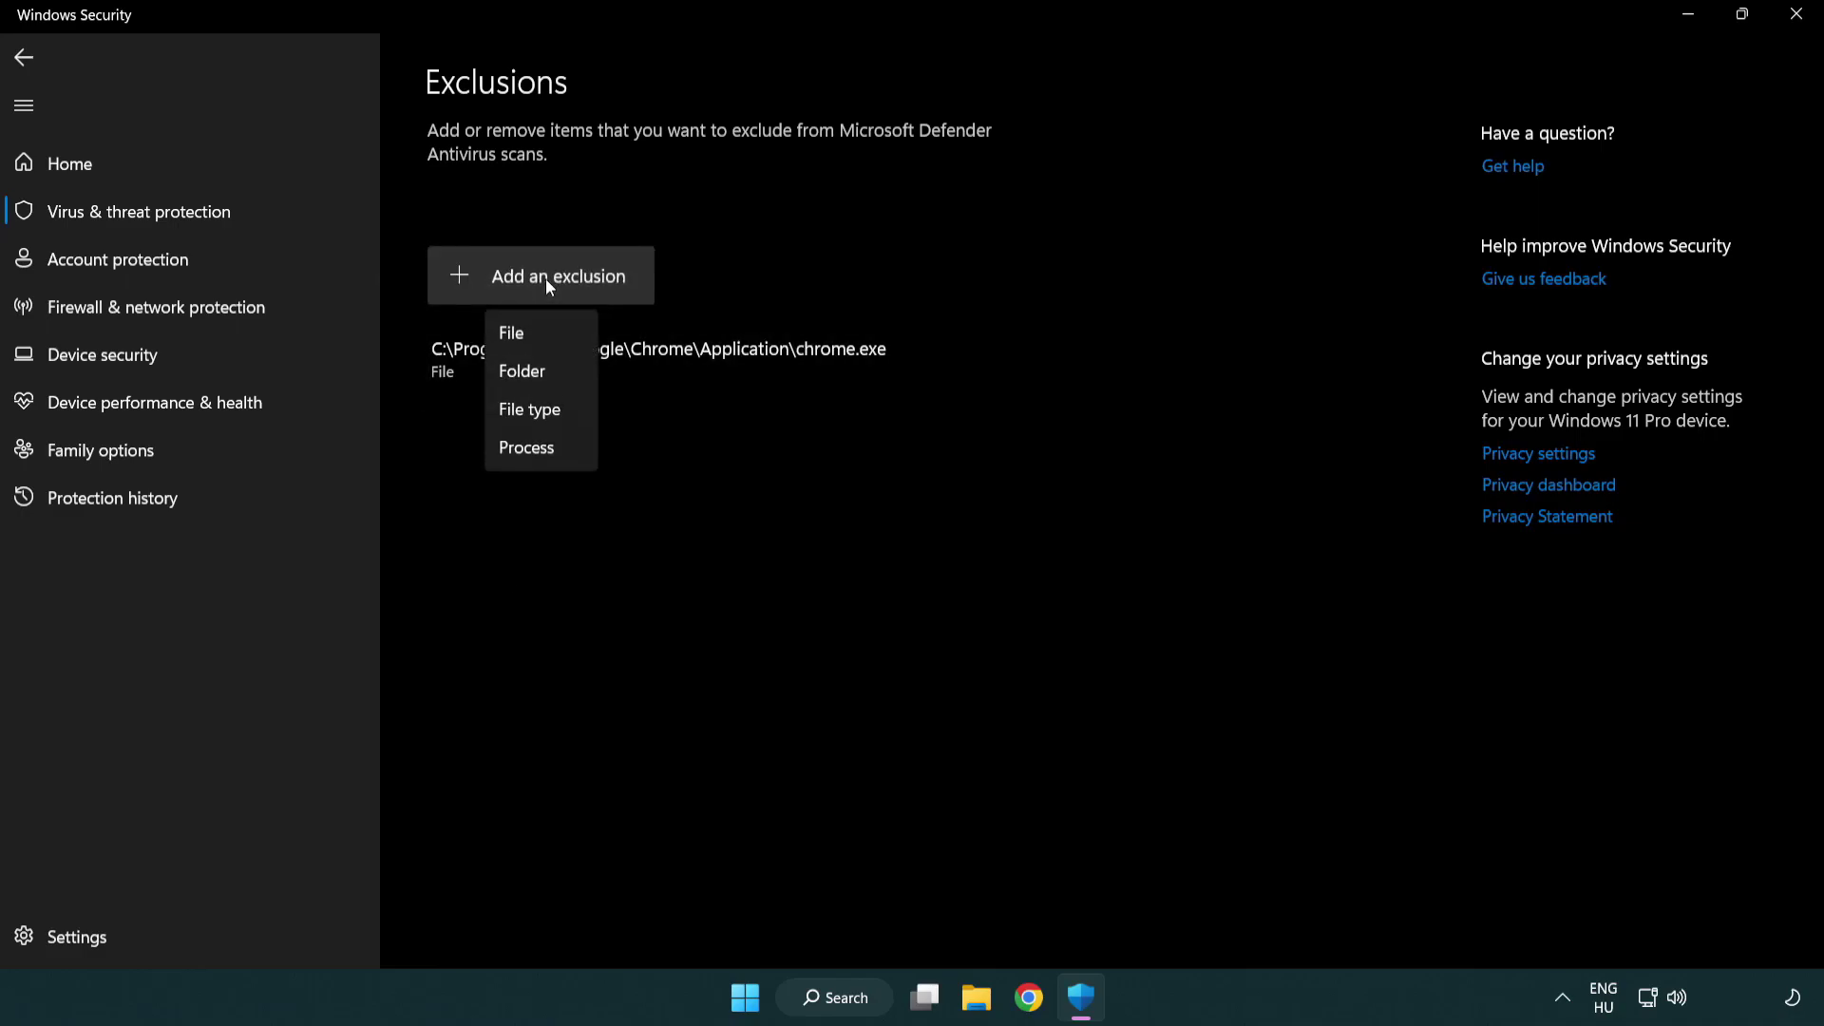
left_click(549, 335)
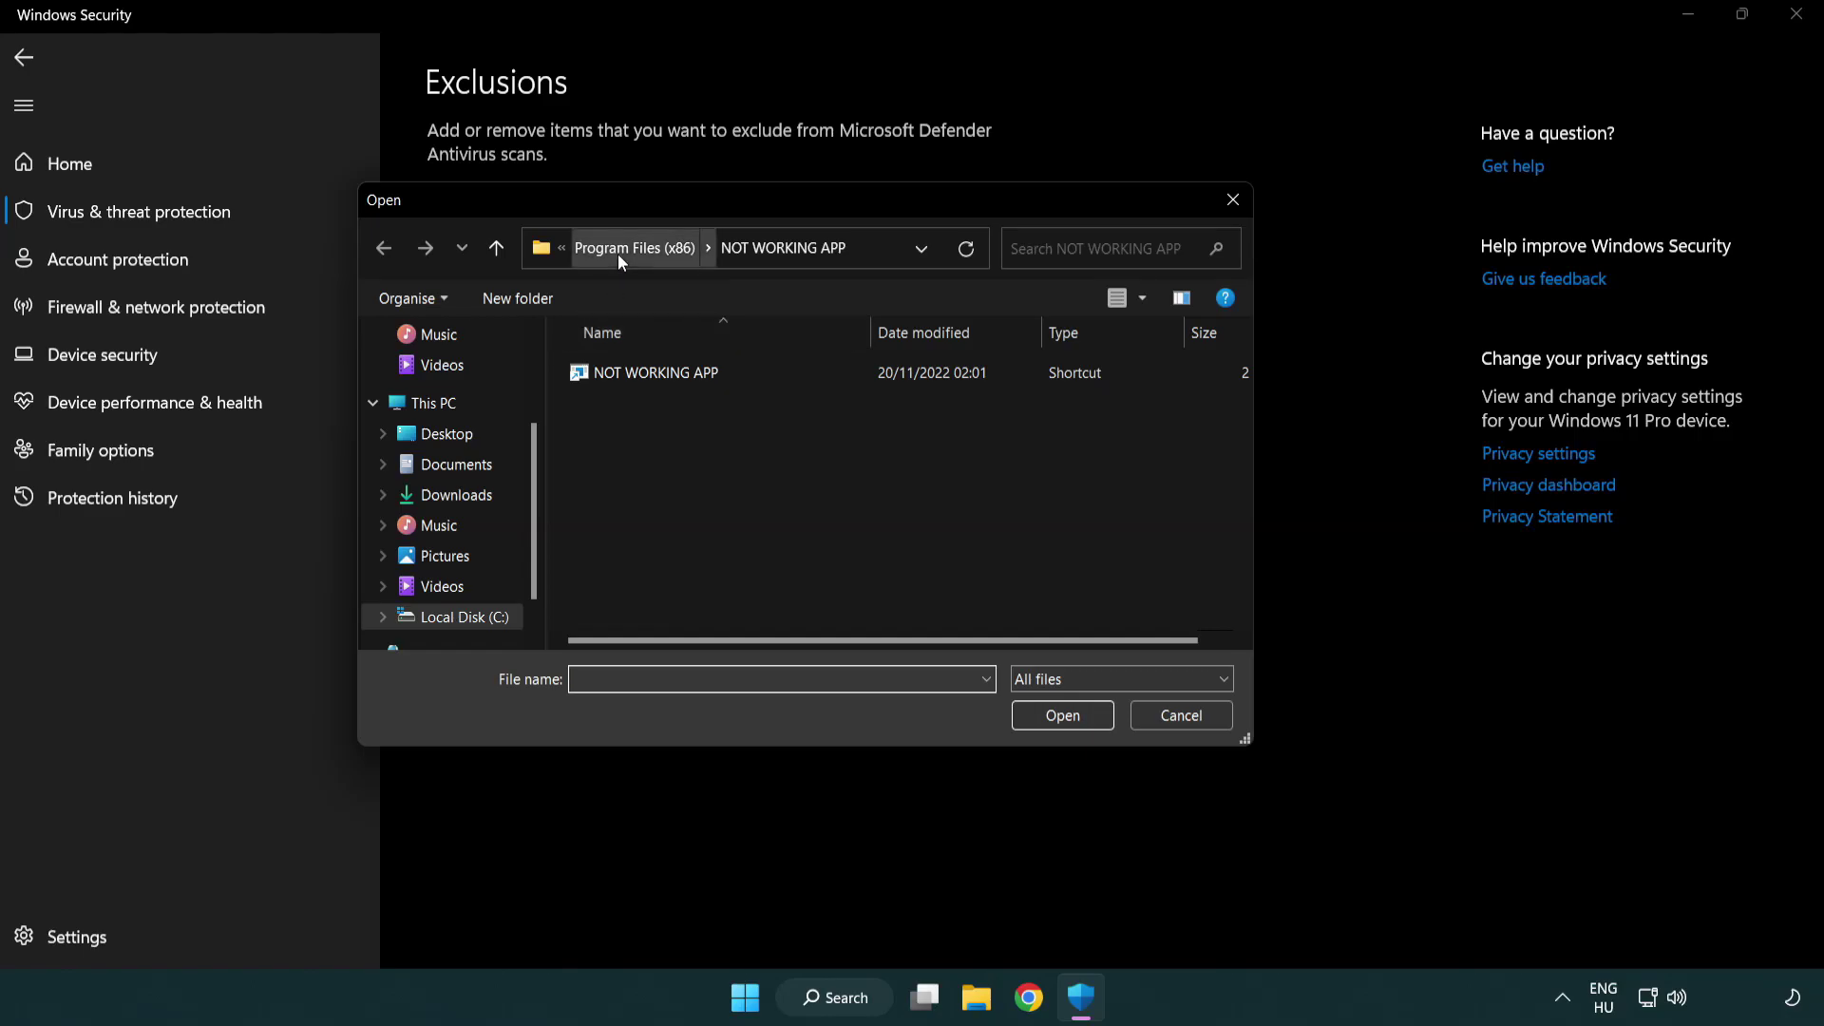
left_click(619, 249)
left_click(625, 250)
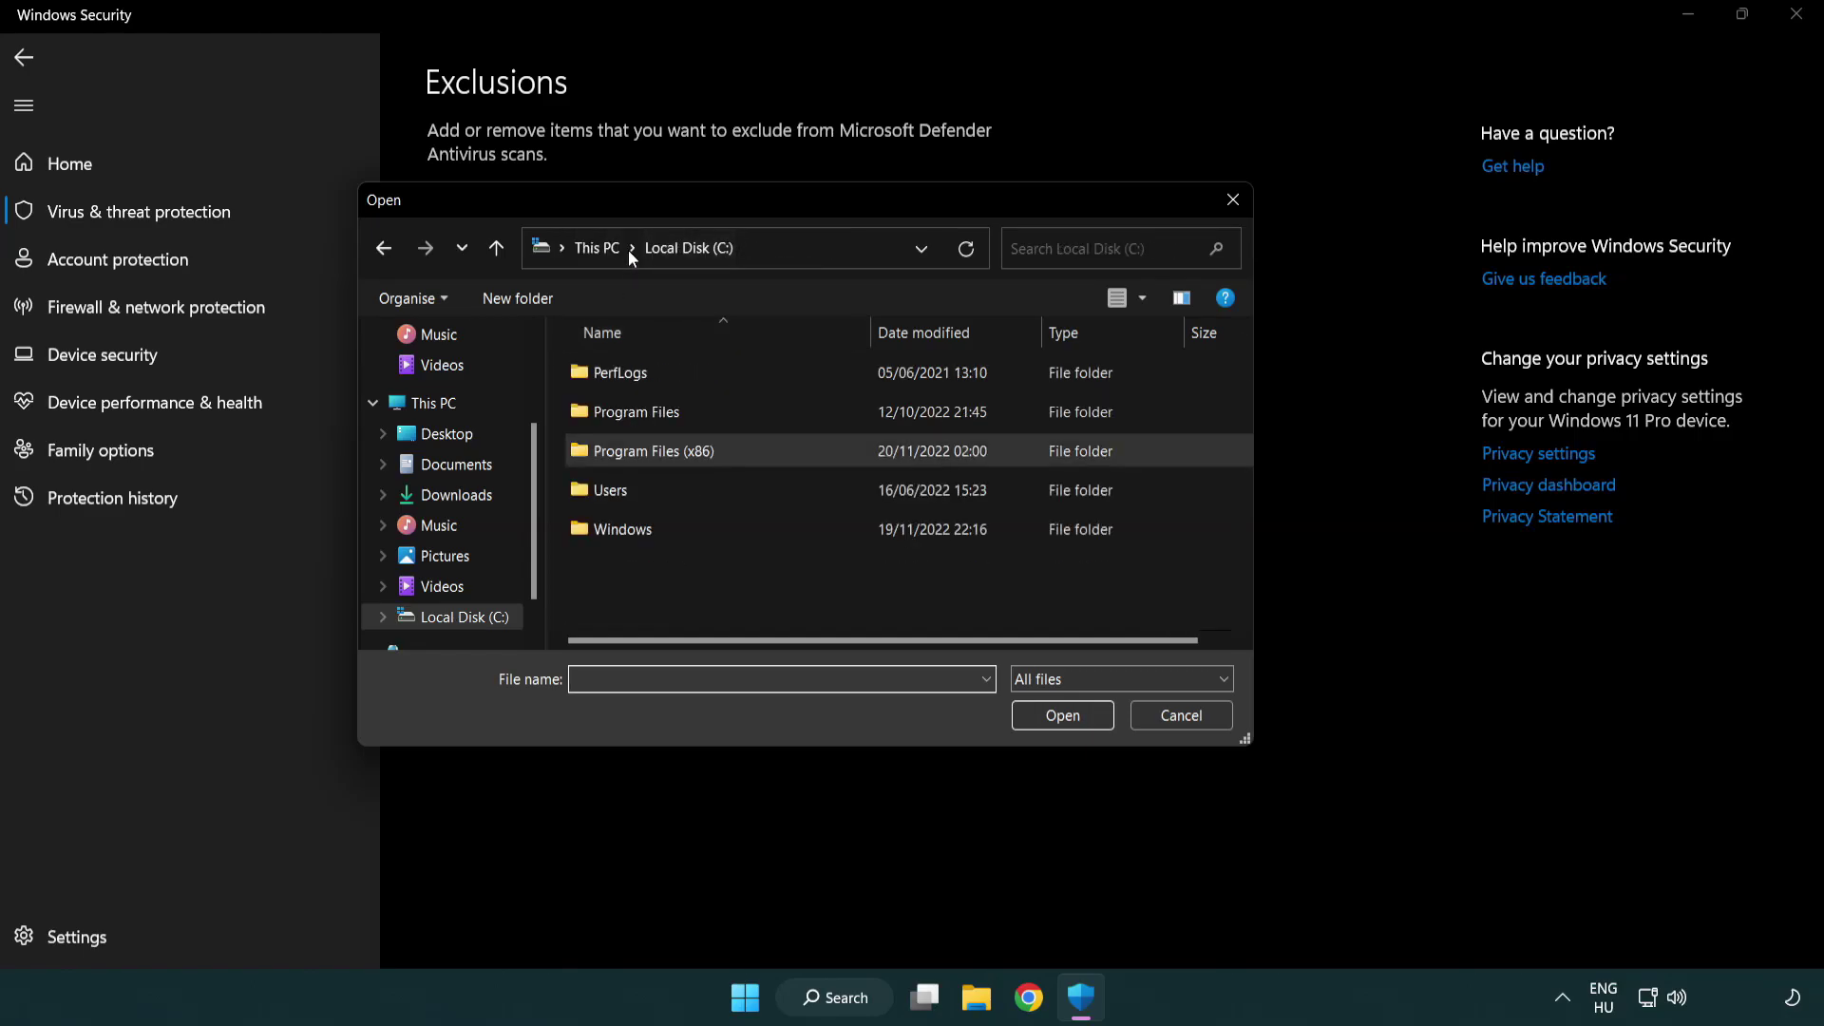
left_click(616, 250)
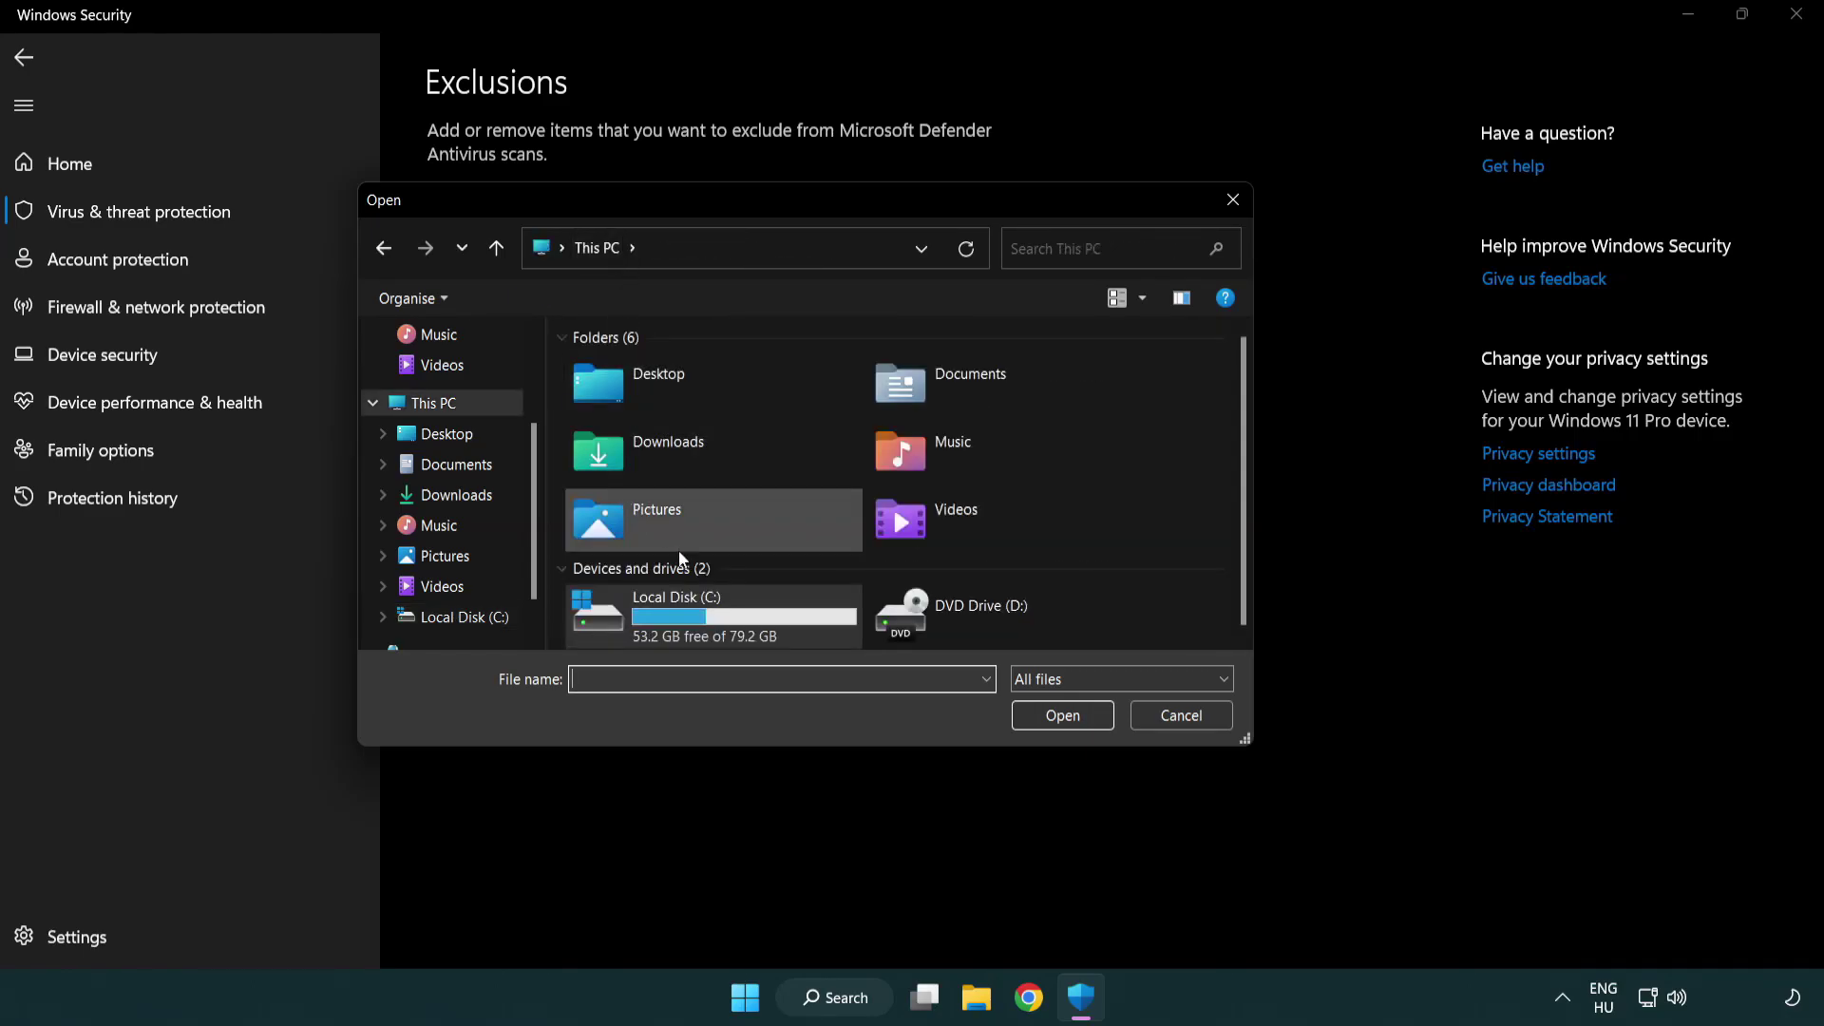
double_click(665, 627)
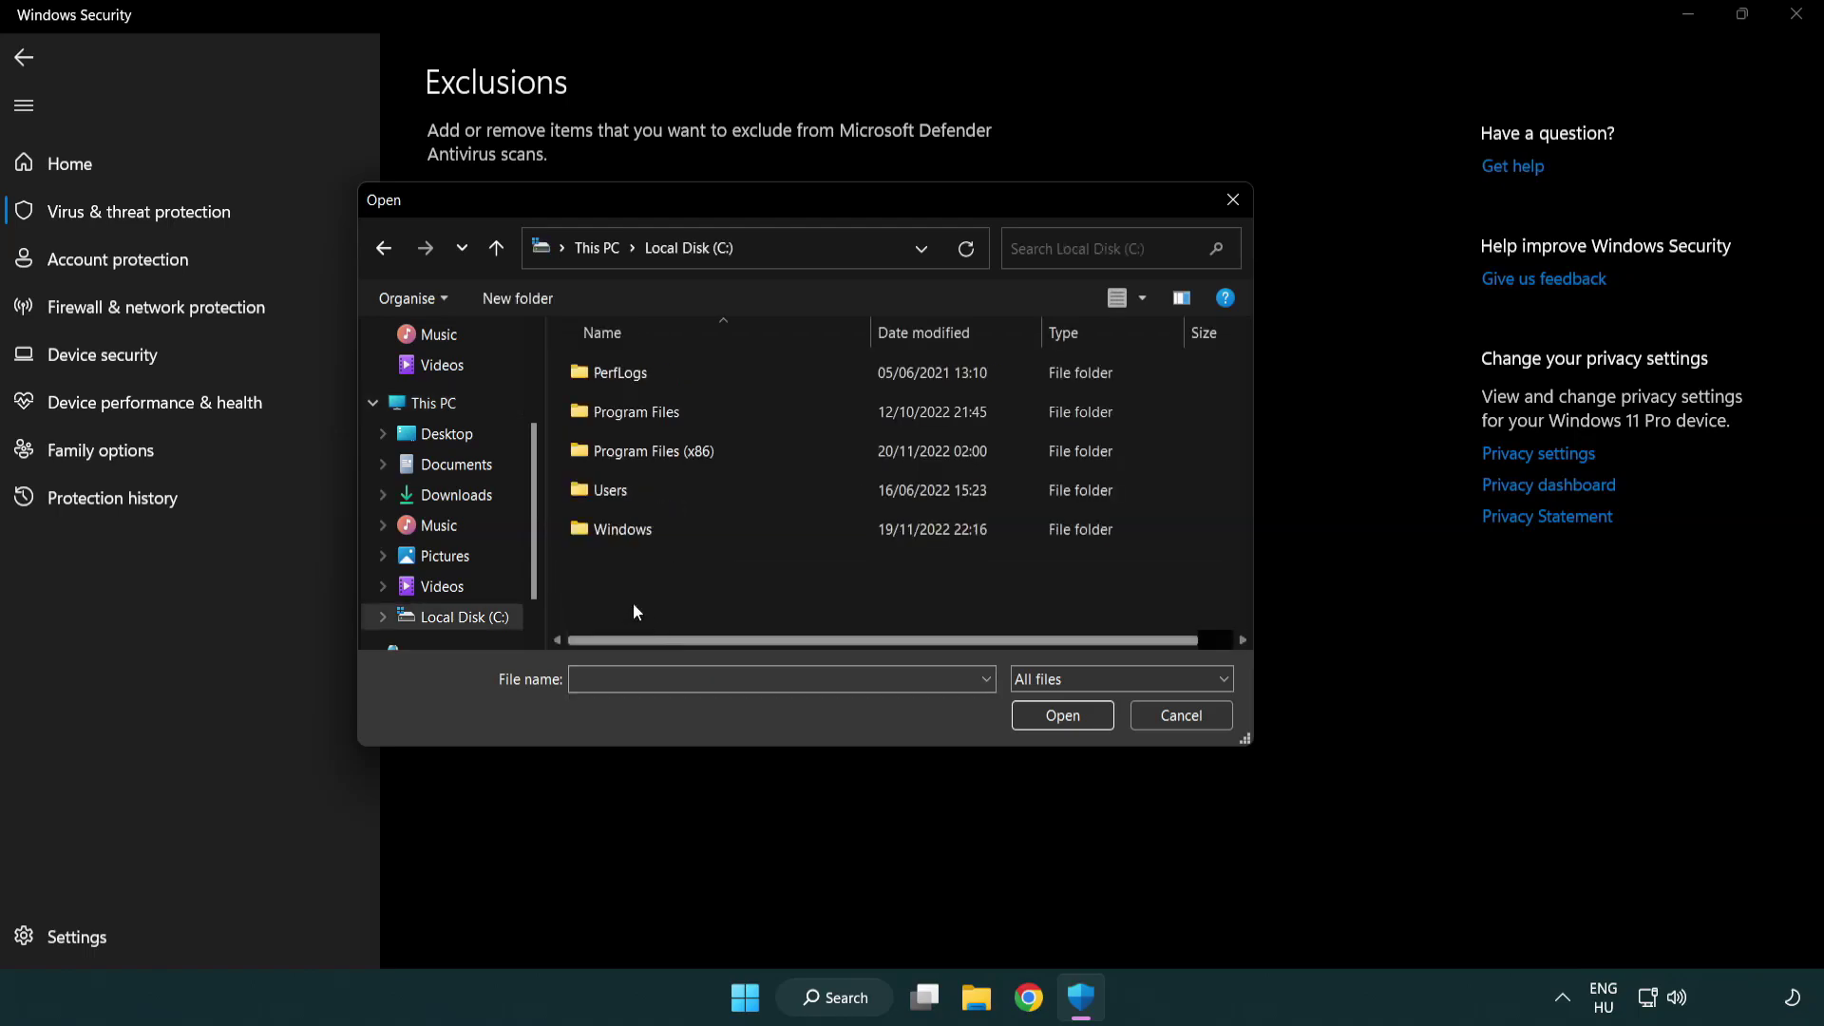
double_click(665, 447)
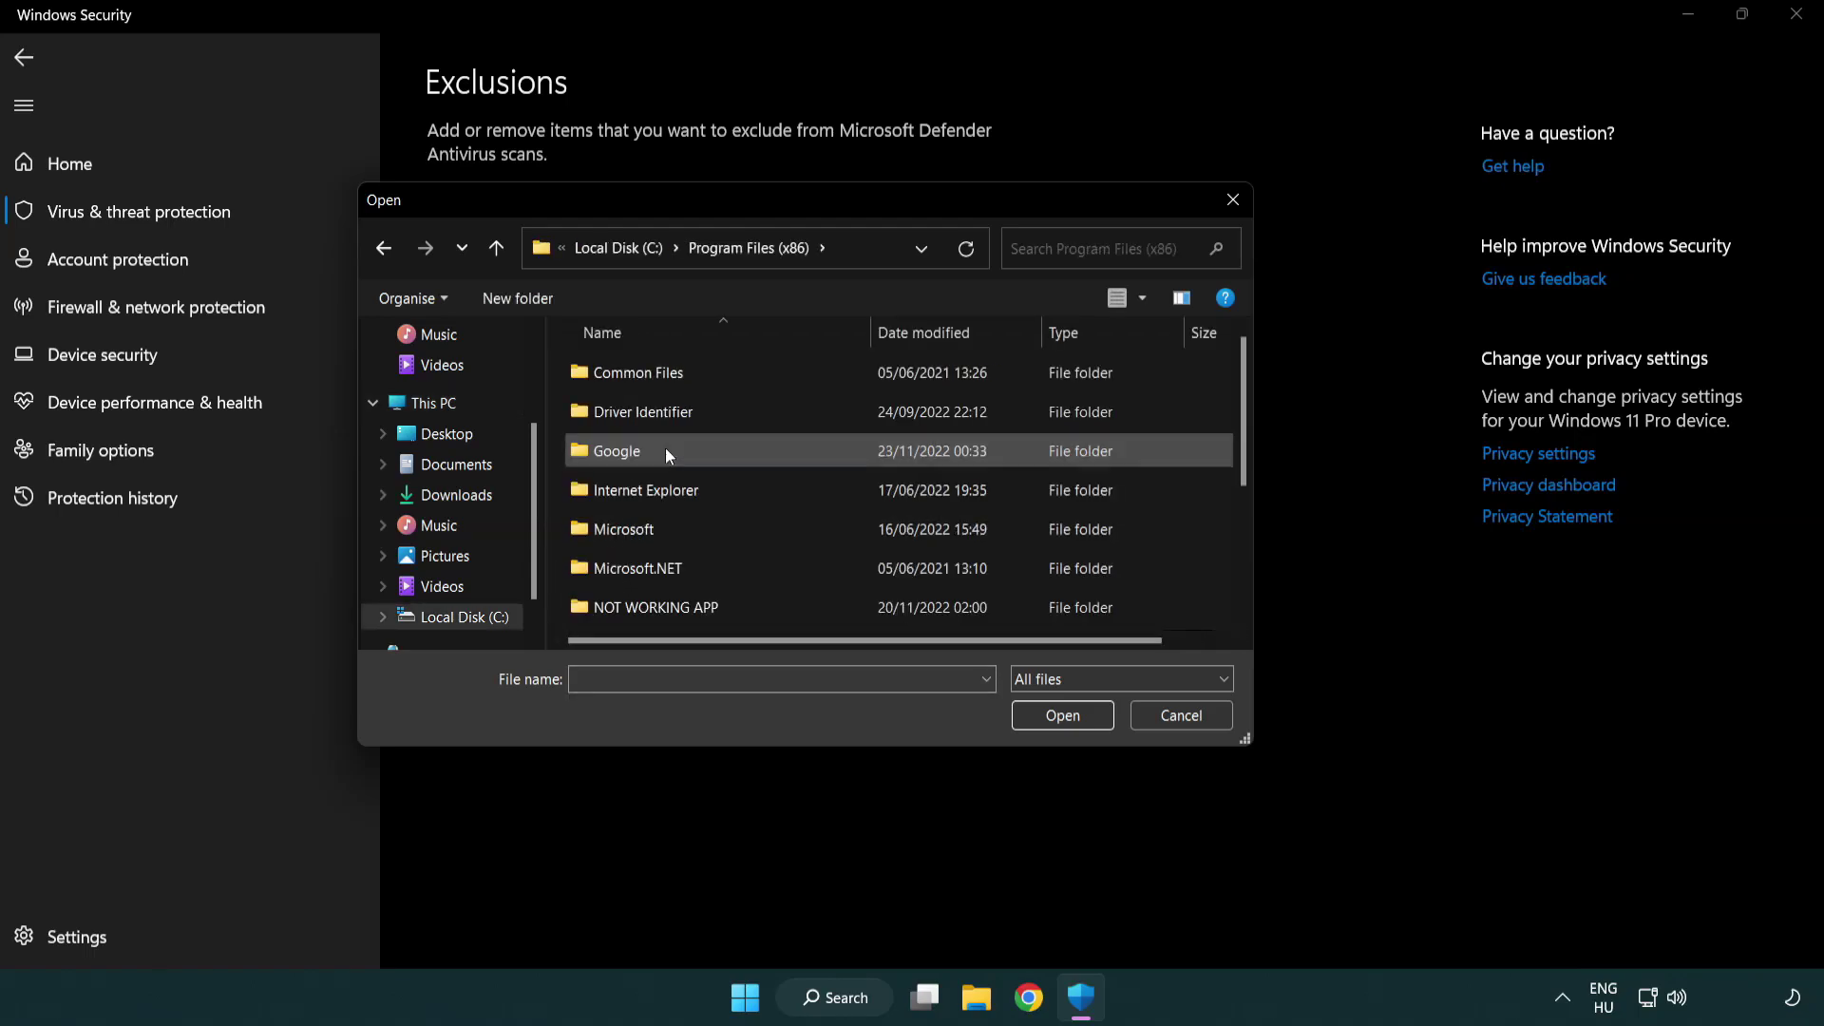
double_click(681, 614)
left_click(644, 371)
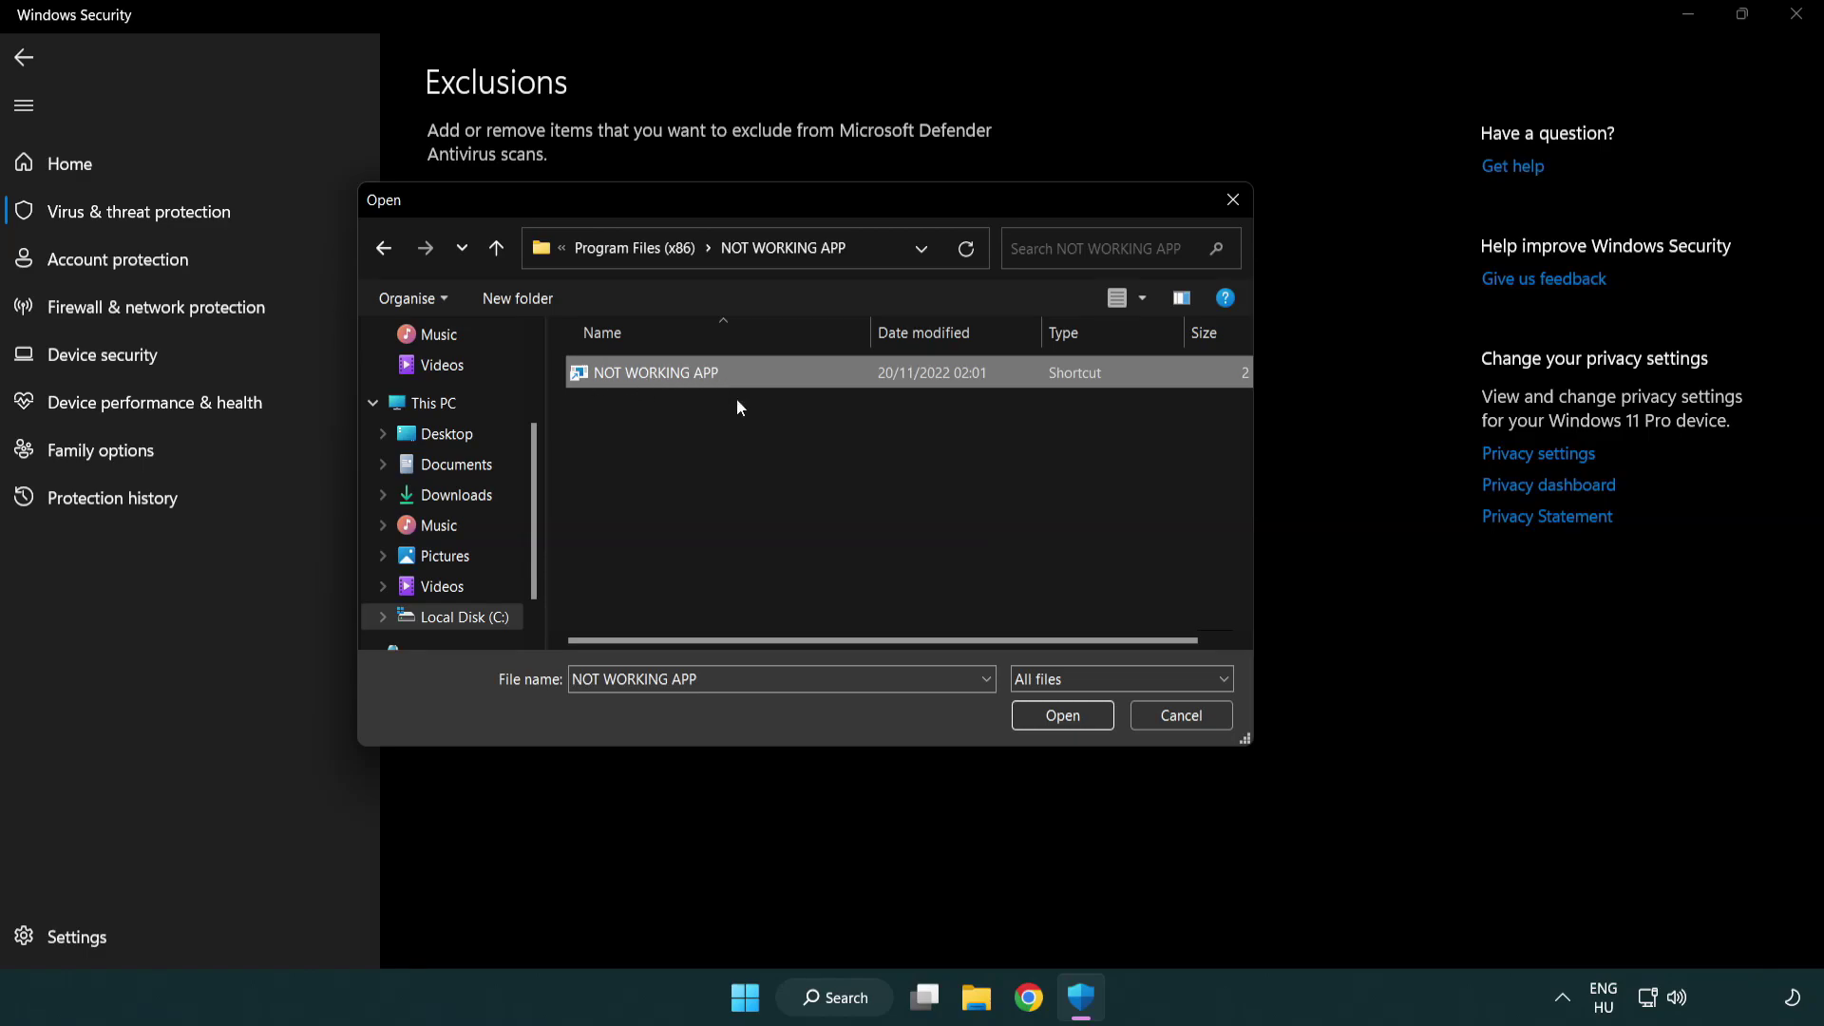
left_click(1061, 719)
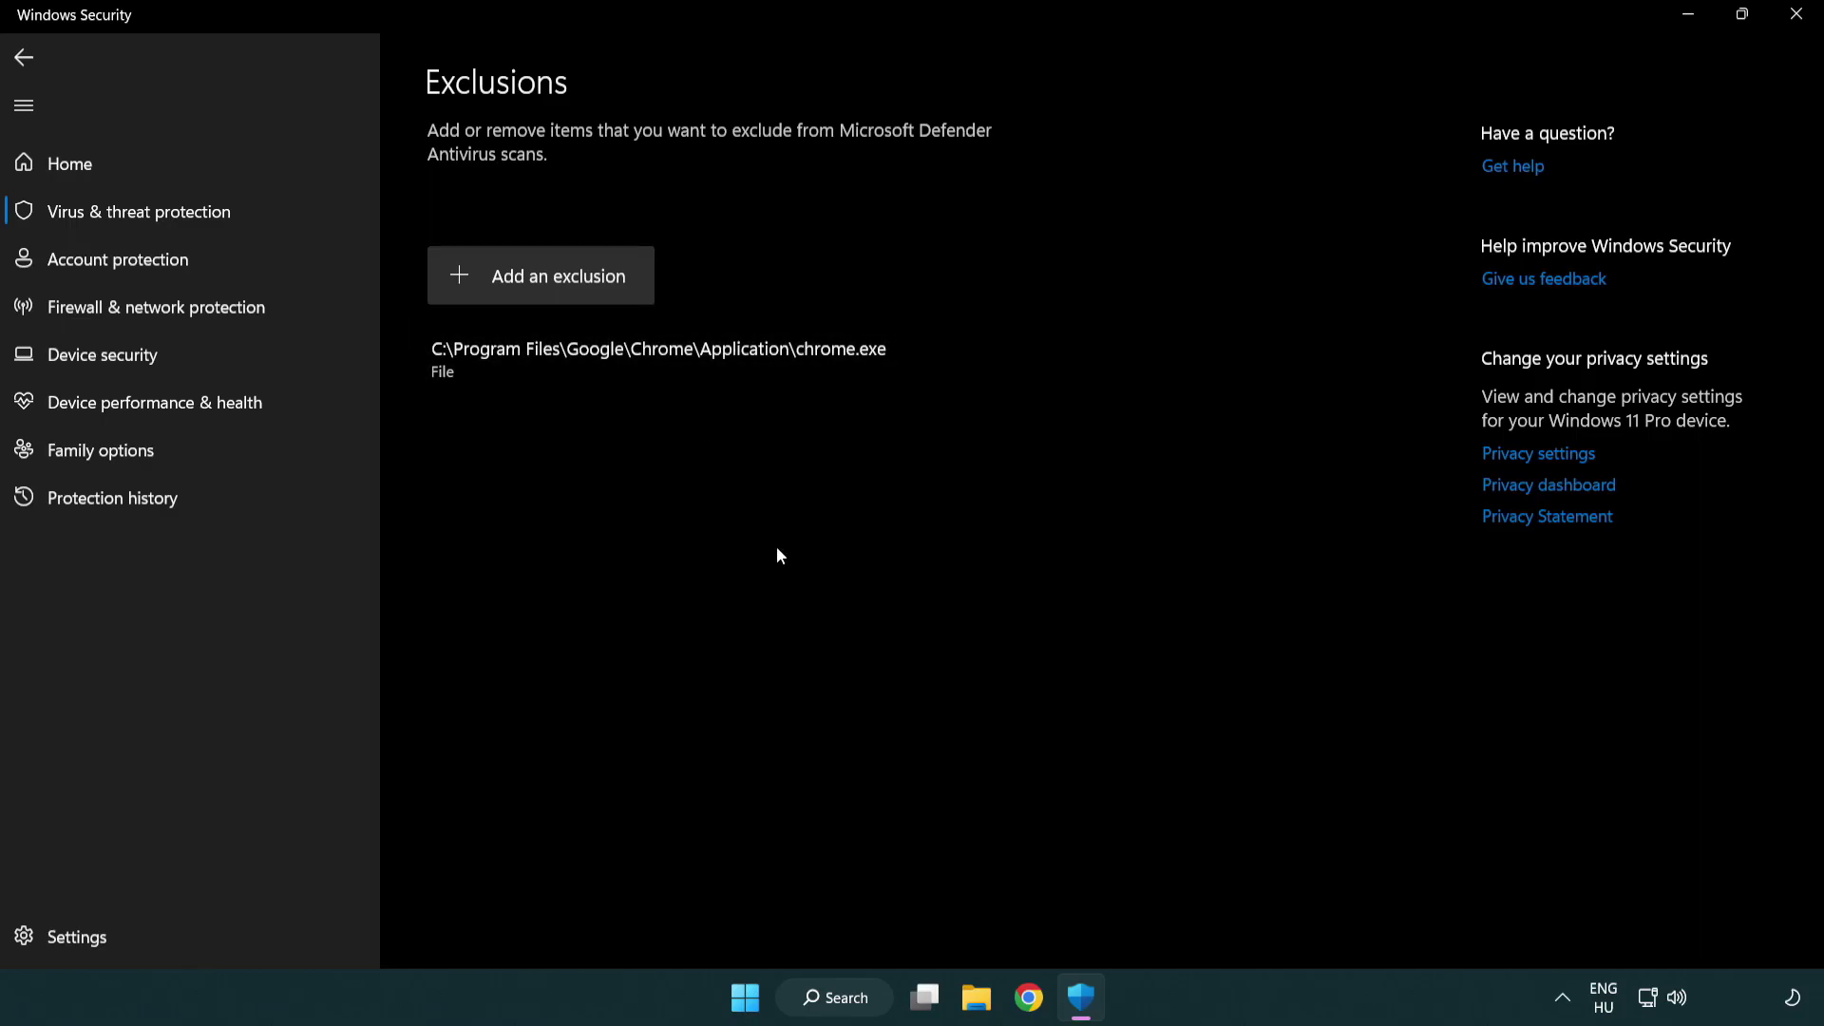
Close Windows Security and bring up the Start menu's Restart power option
left_click(1796, 17)
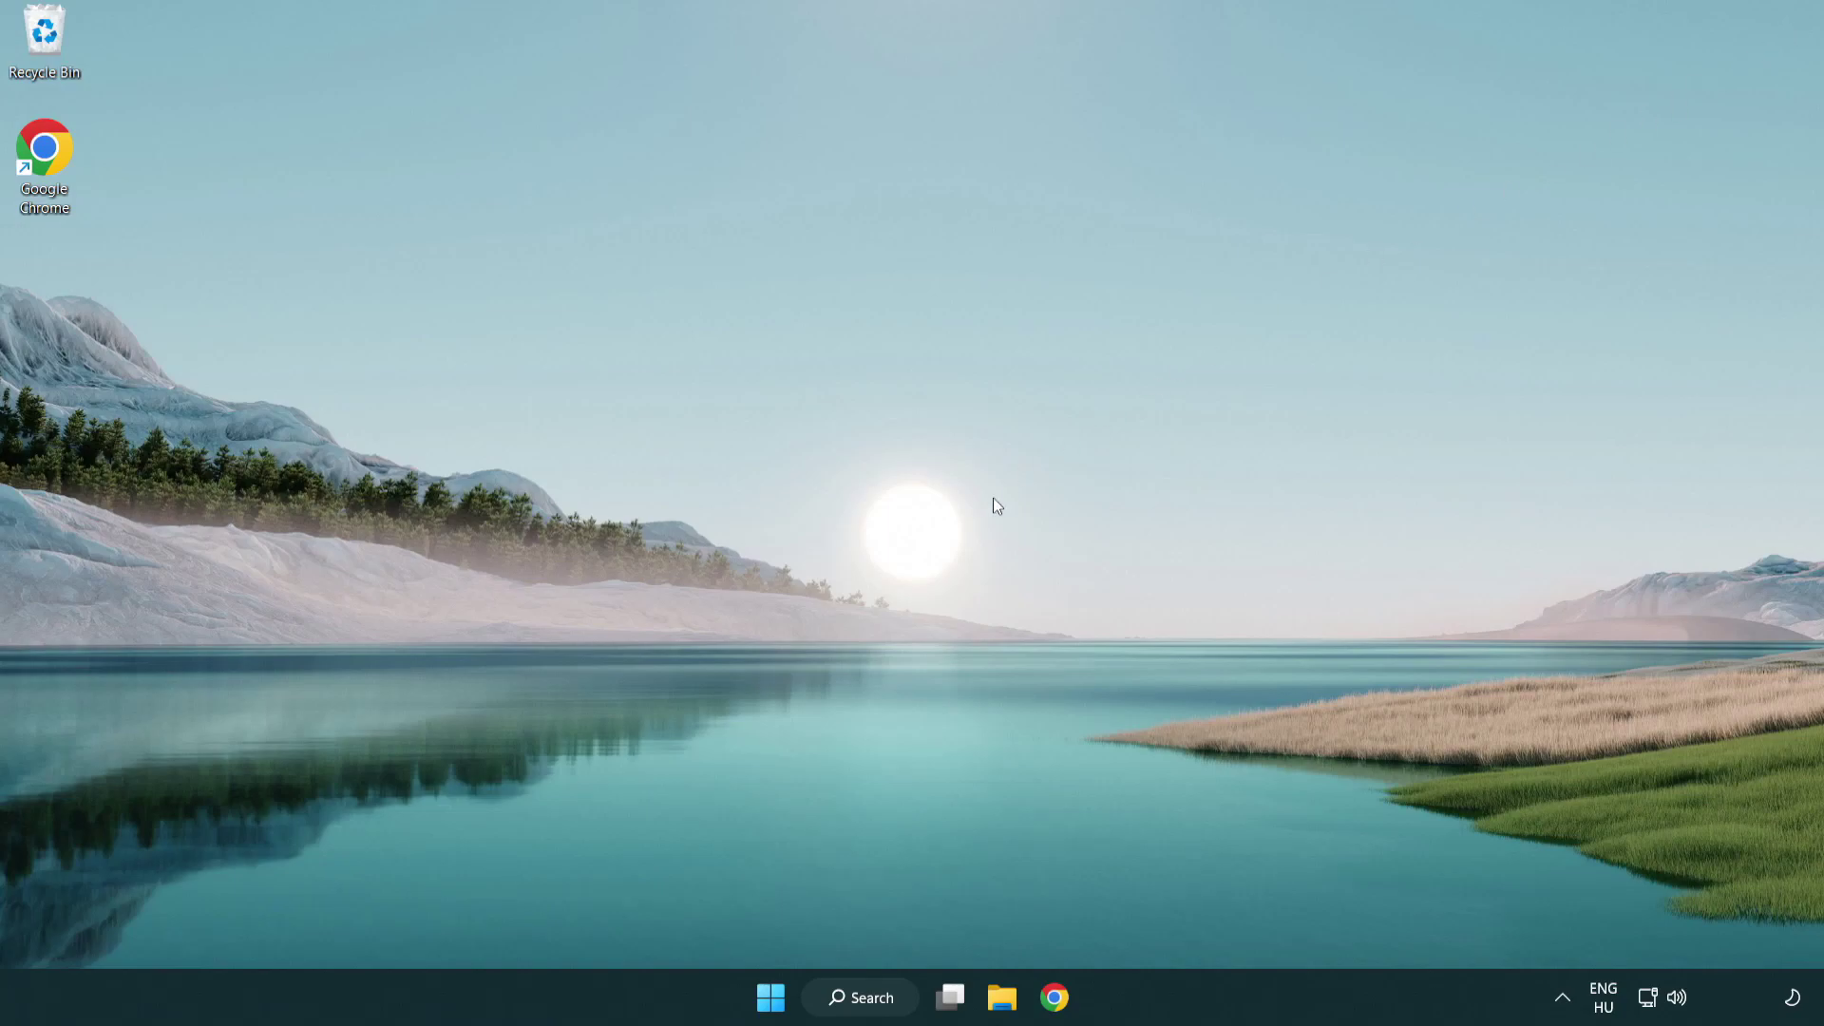
left_click(753, 1001)
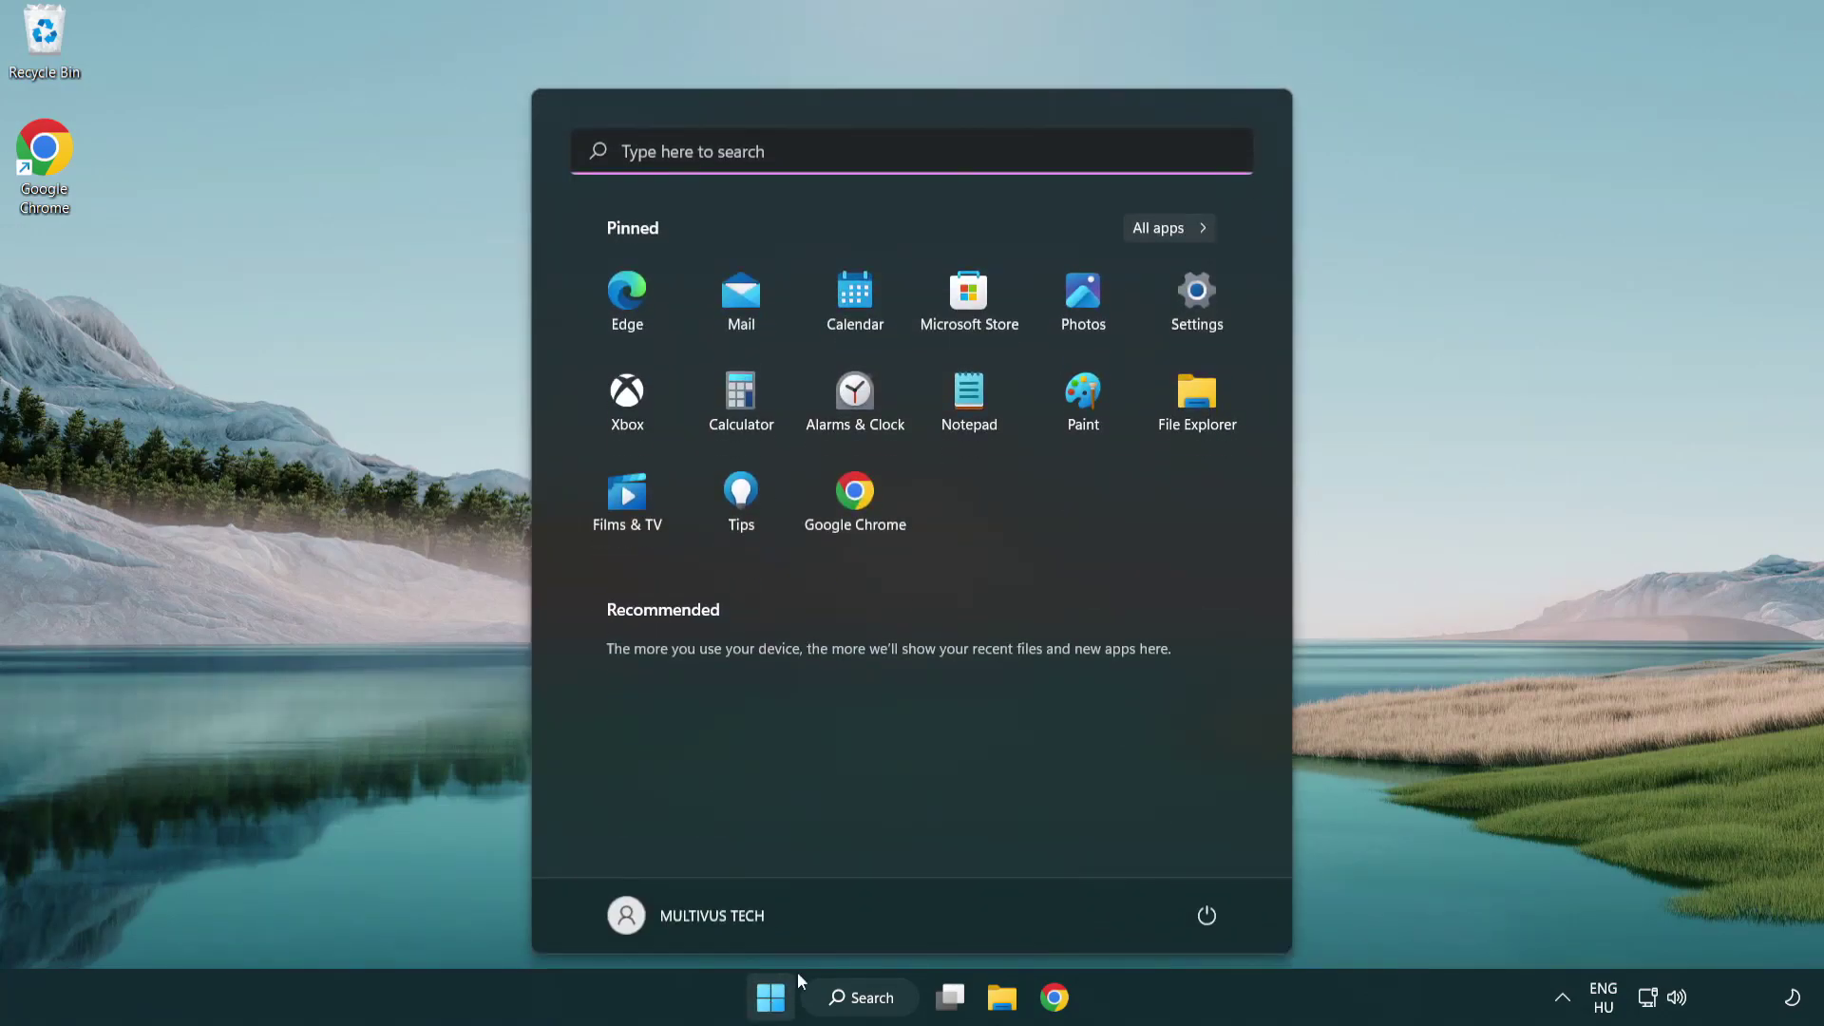
left_click(1211, 914)
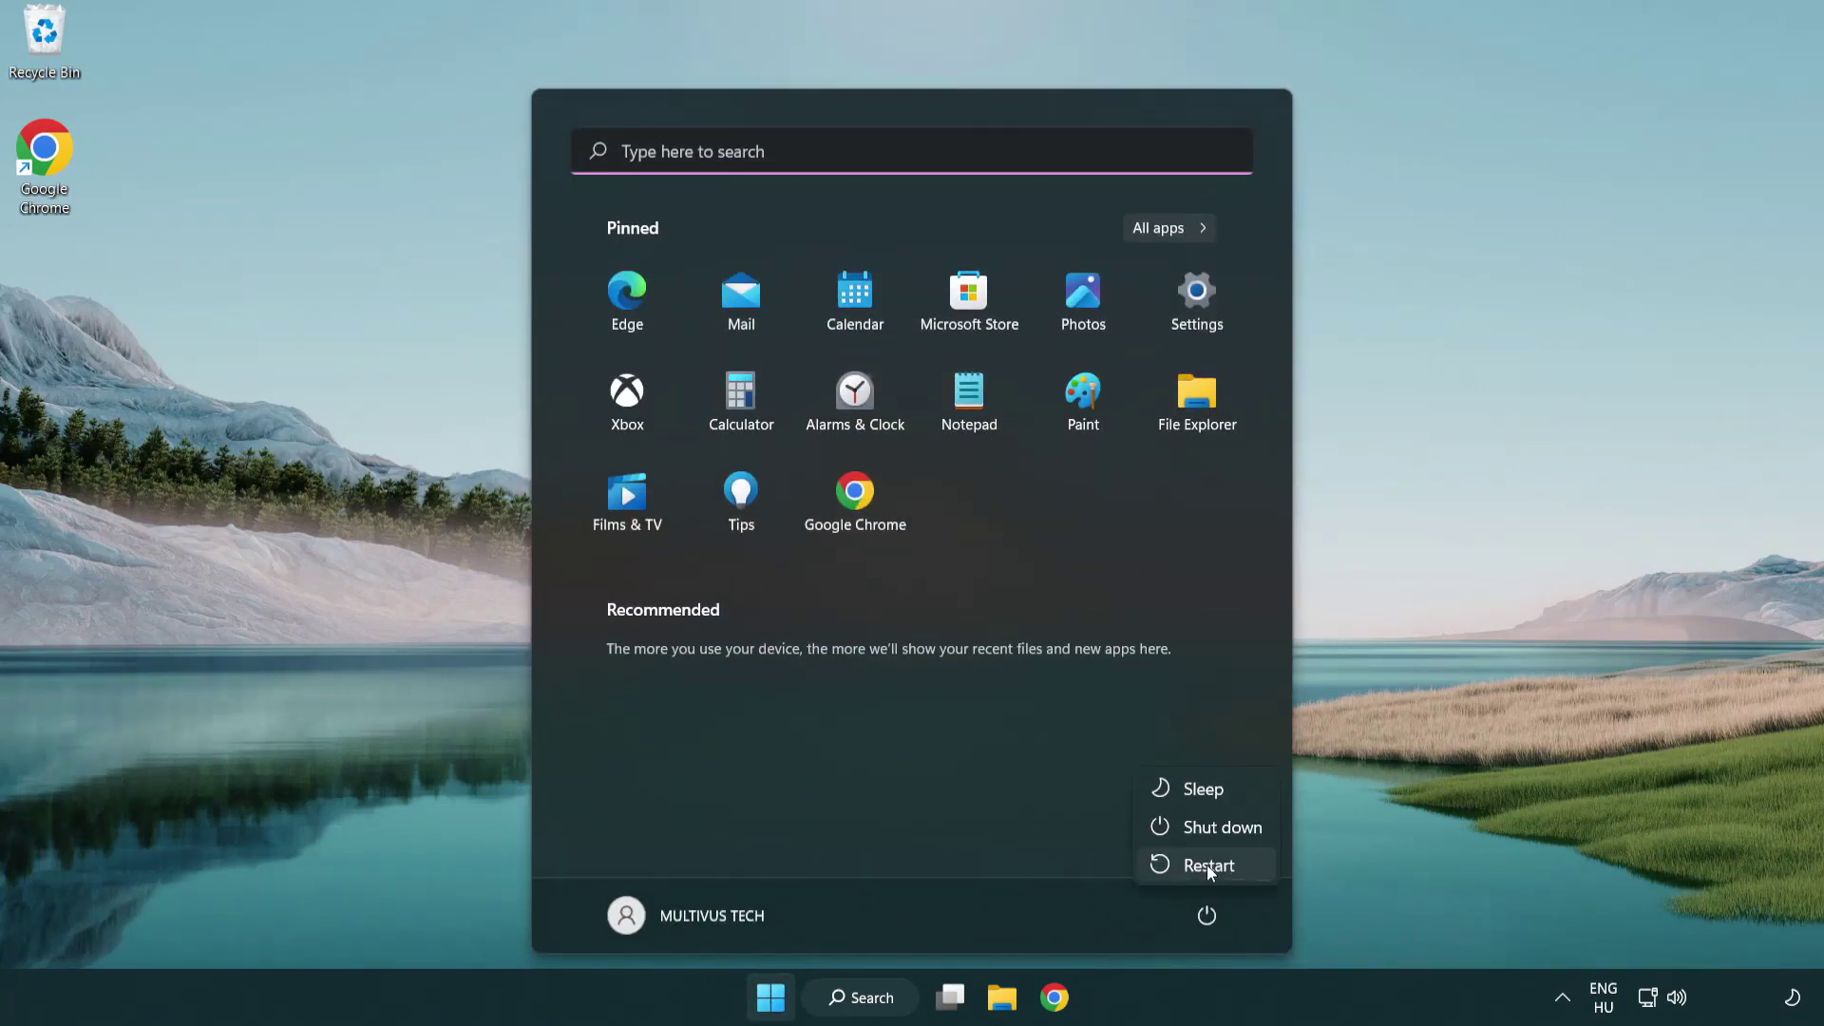